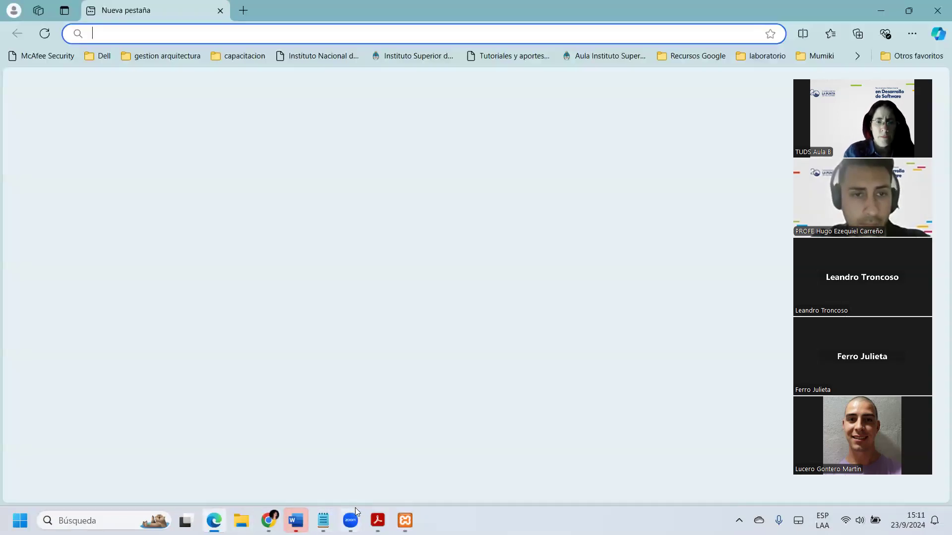
- Launch phpMyAdmin in Edge from MySQL's Admin button in the XAMPP Control Panel
click(214, 520)
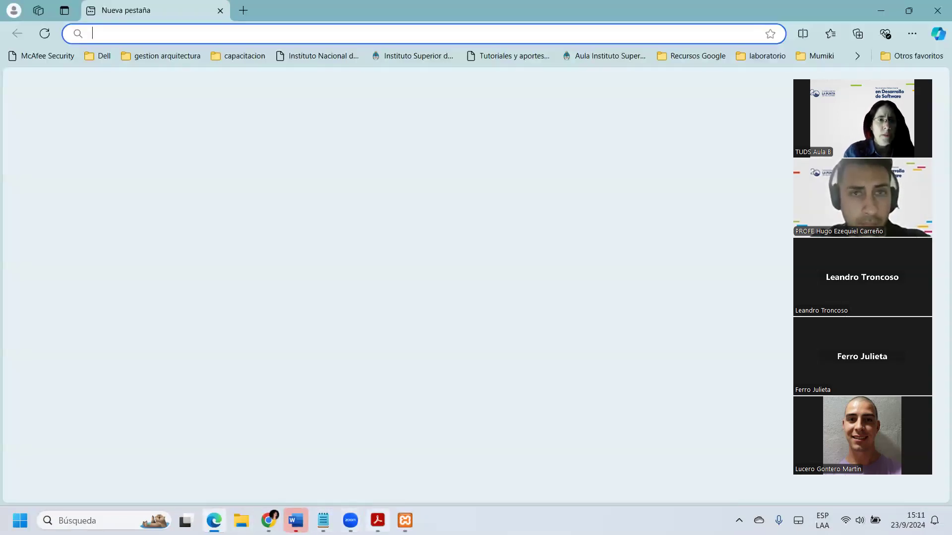
click(405, 520)
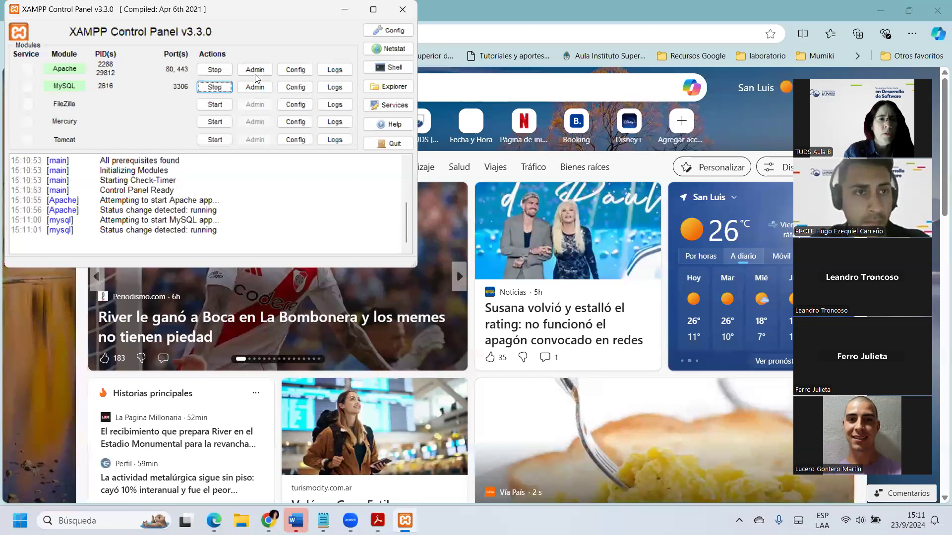
click(256, 89)
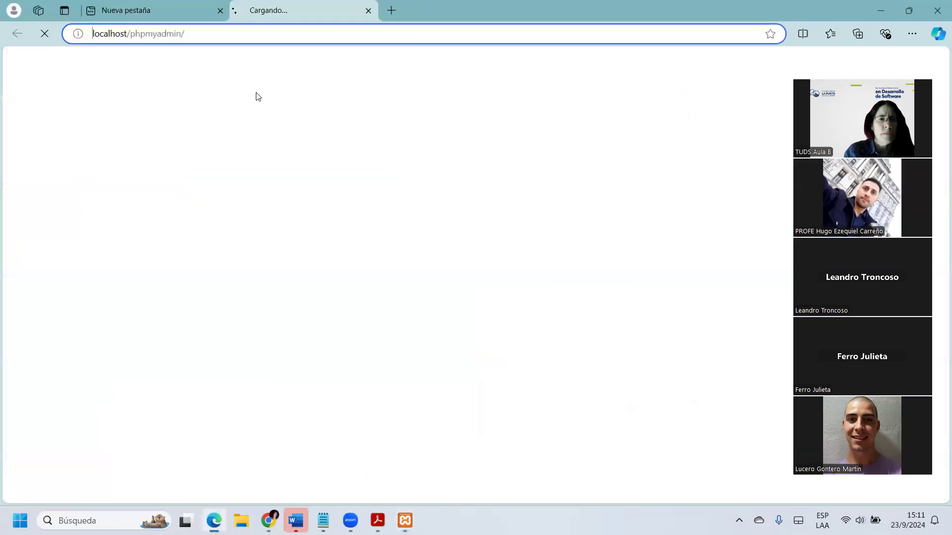
click(219, 10)
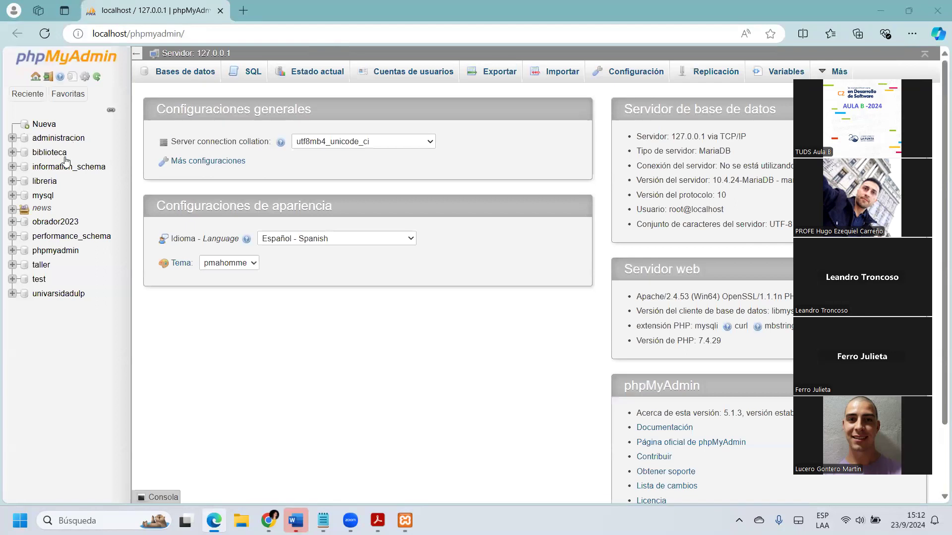
- Browse libreria's libro table, cancel deleting the Rosa Glamorosa row, then go to Bases de datos
click(45, 182)
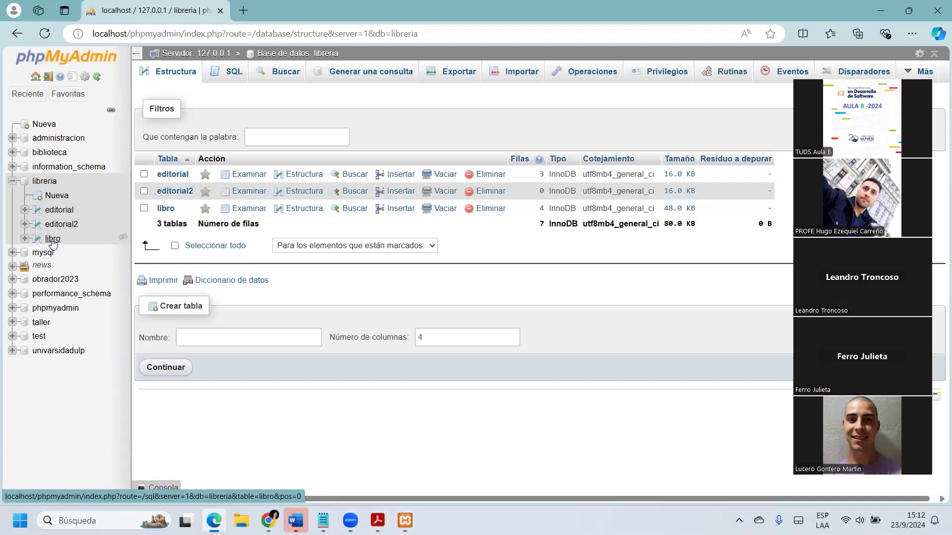
click(53, 239)
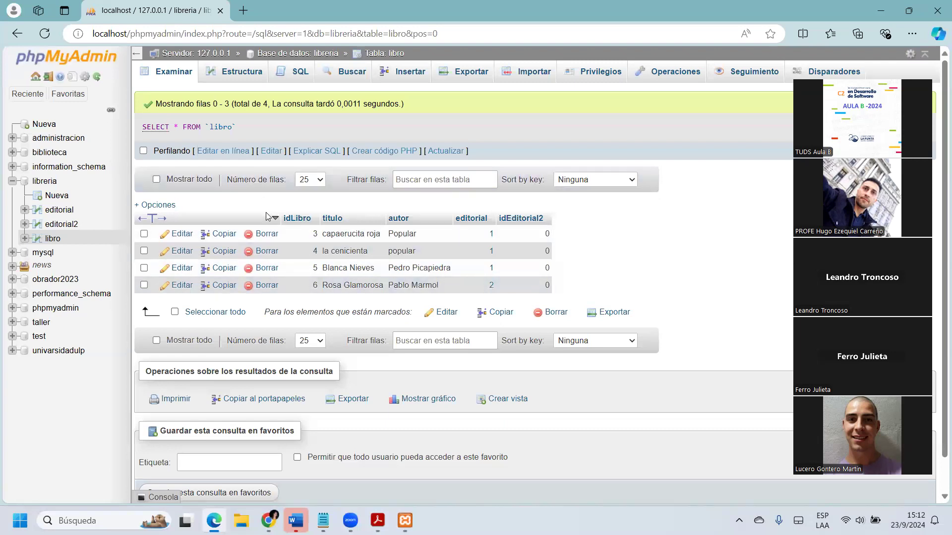
click(270, 285)
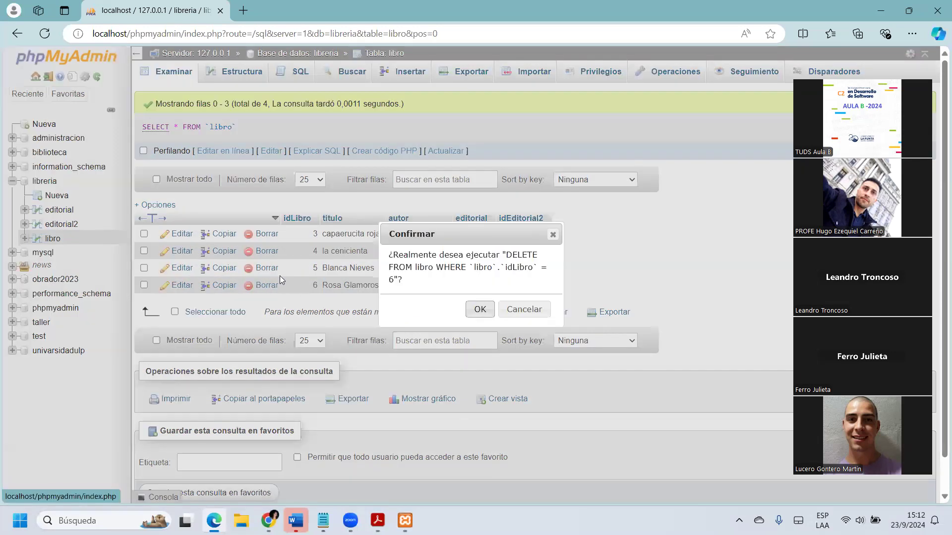
click(525, 309)
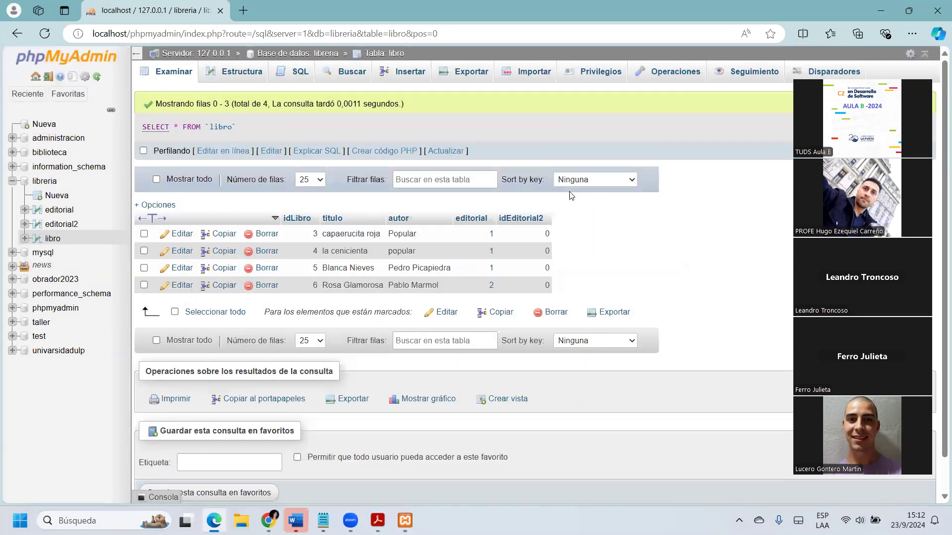
click(49, 125)
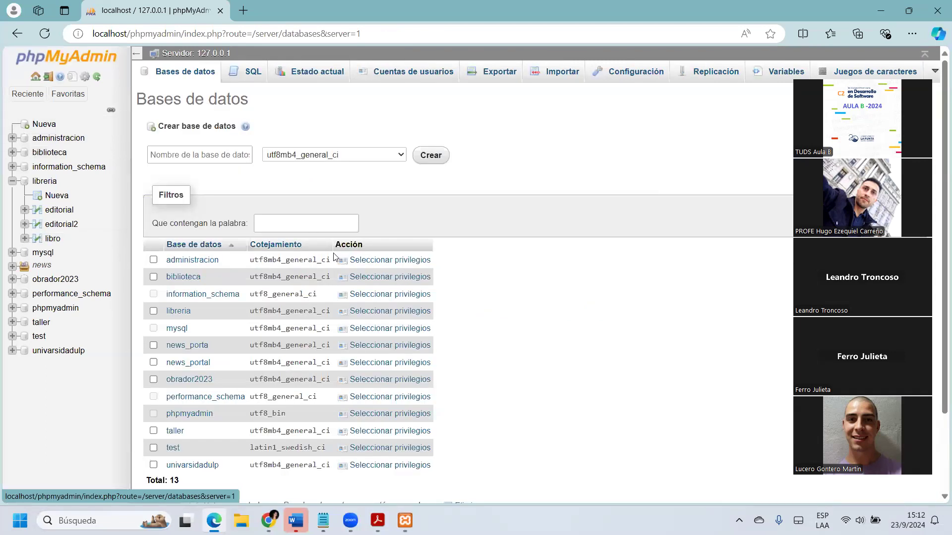
- Create a new database named libreria2
click(218, 155)
text(libreria)
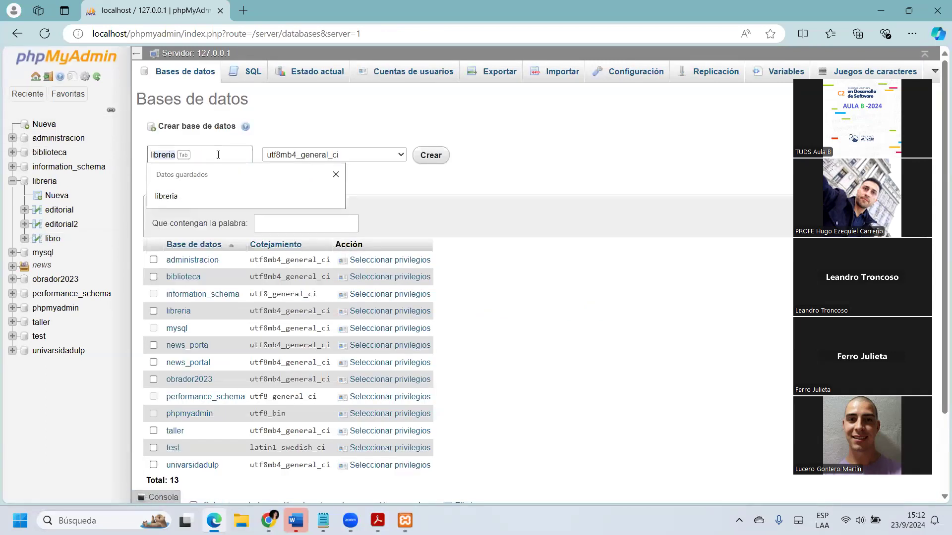
key(Tab)
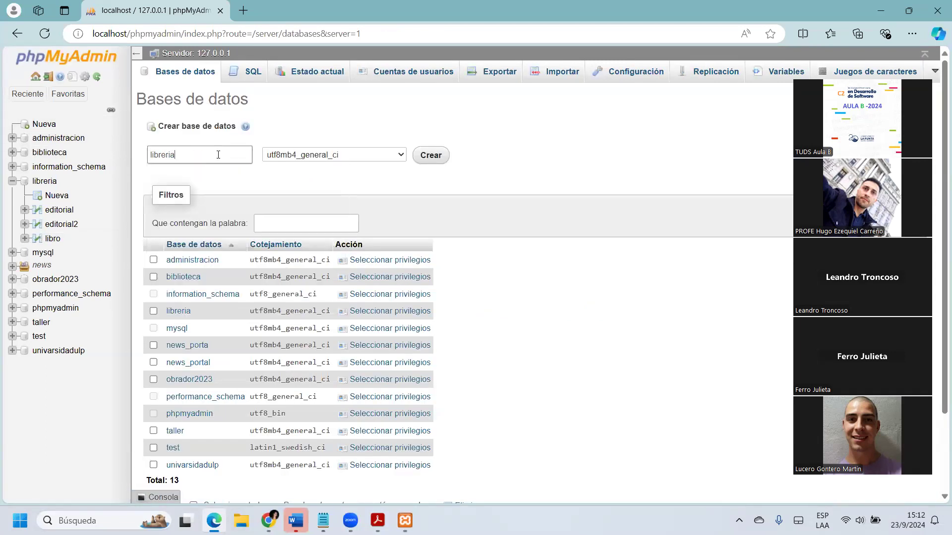
text(2)
click(432, 156)
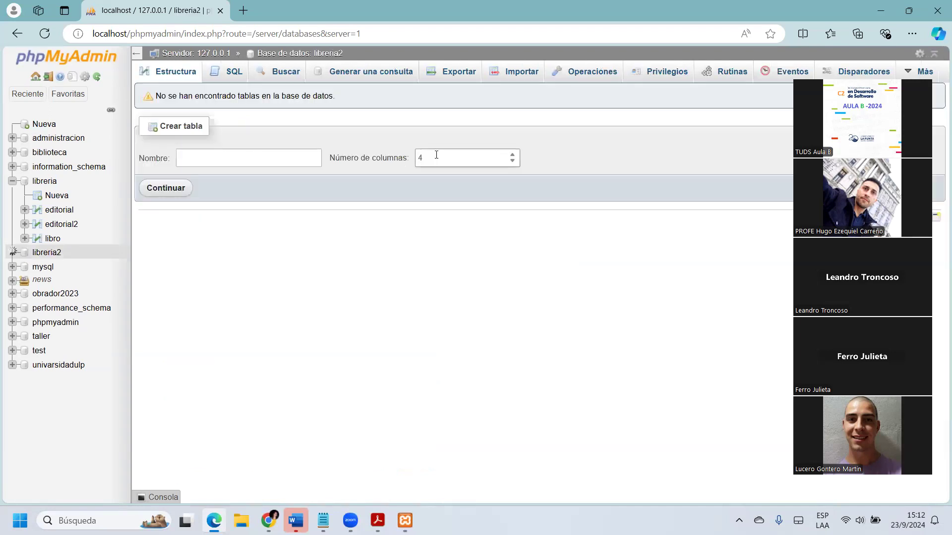
- Start a table named libro with 4 columns in libreria2
click(11, 181)
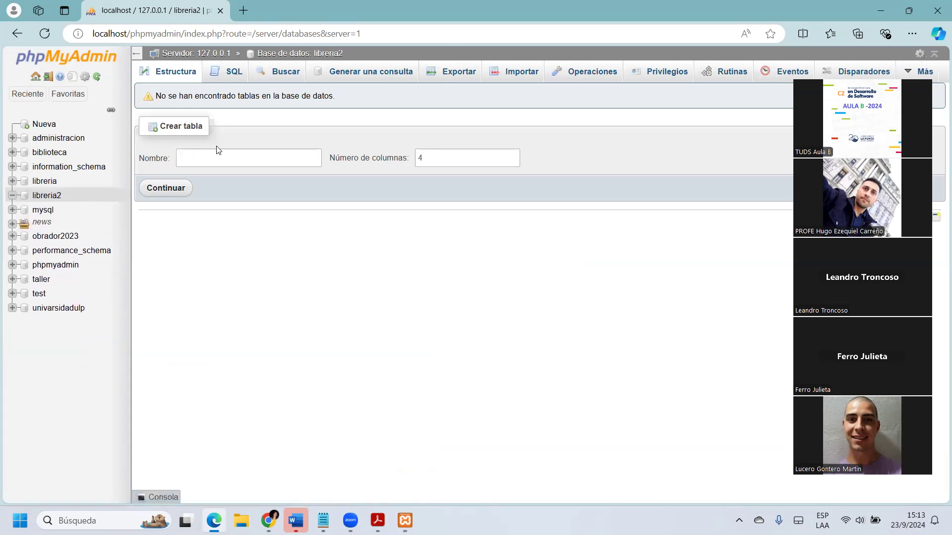
click(245, 156)
text(libro)
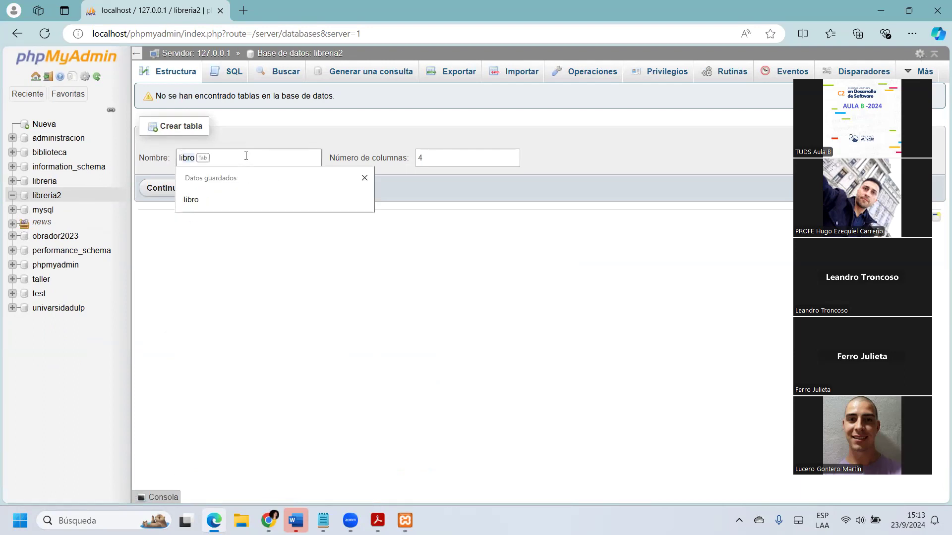
click(166, 189)
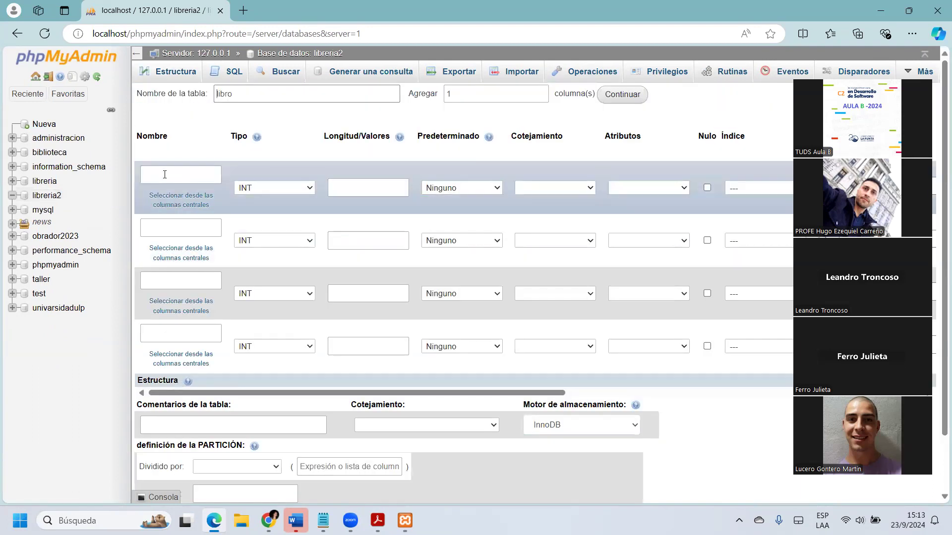
click(164, 174)
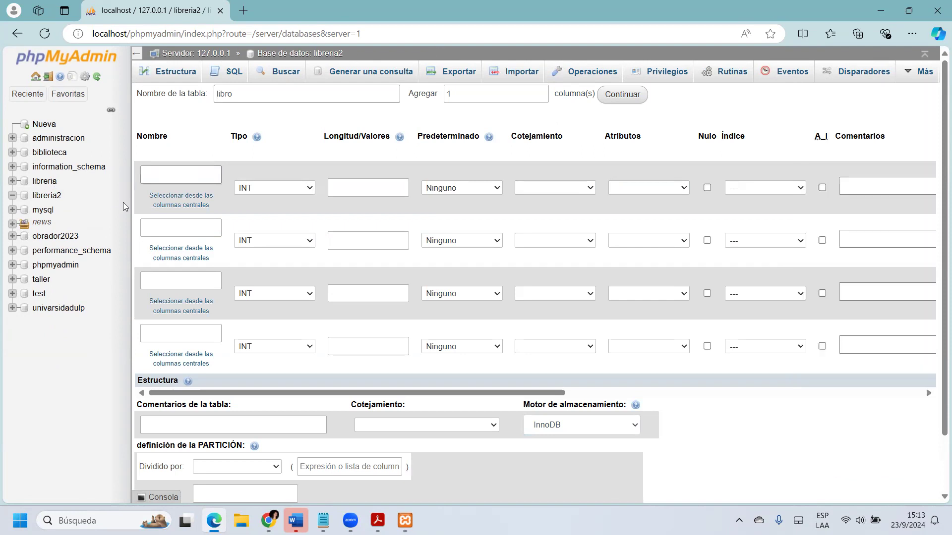
- Name the first column id and make it a non-null AUTO_INCREMENT PRIMARY key
click(164, 174)
text(1)
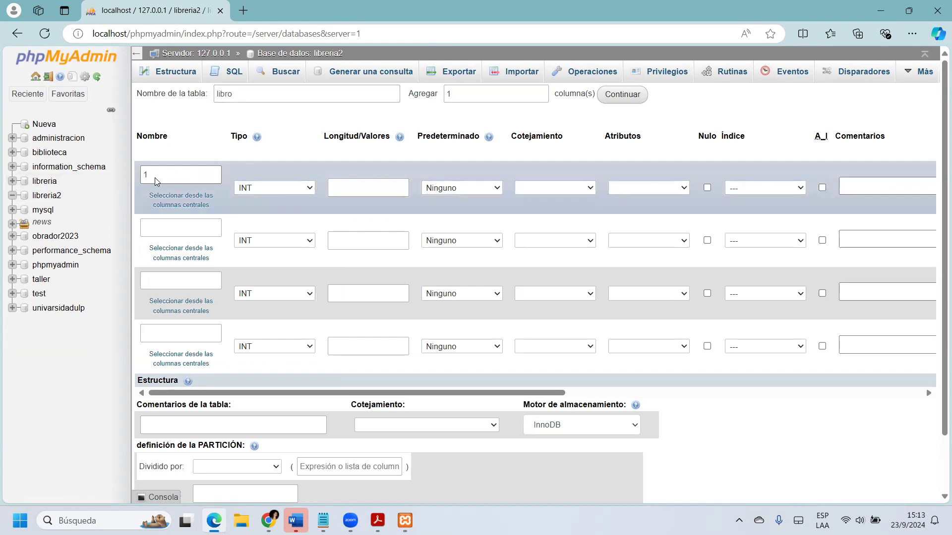
key(BackSpace)
text(id)
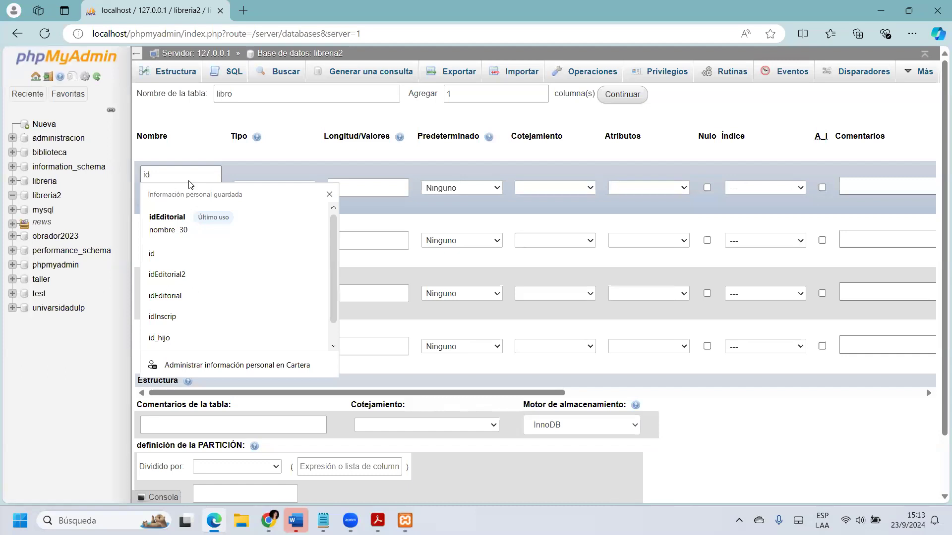
click(295, 169)
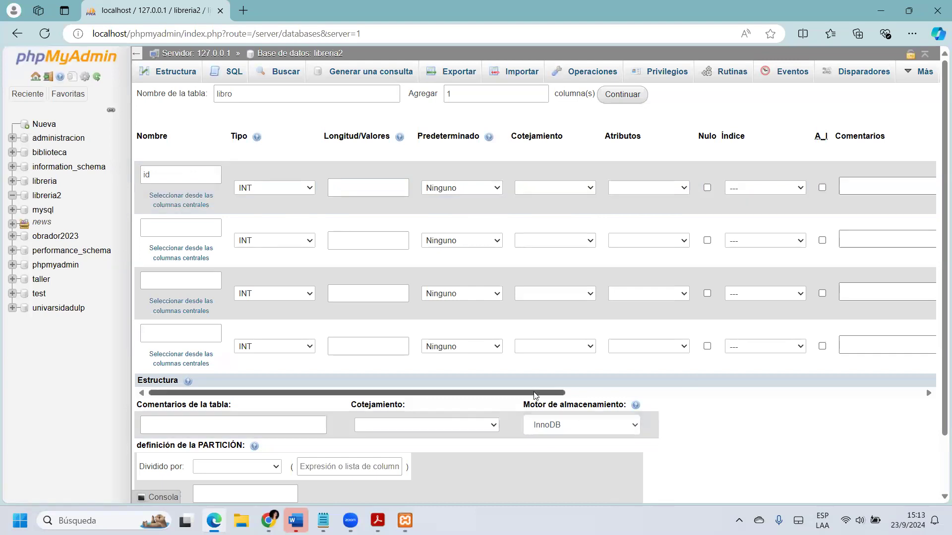
drag(542, 394, 605, 386)
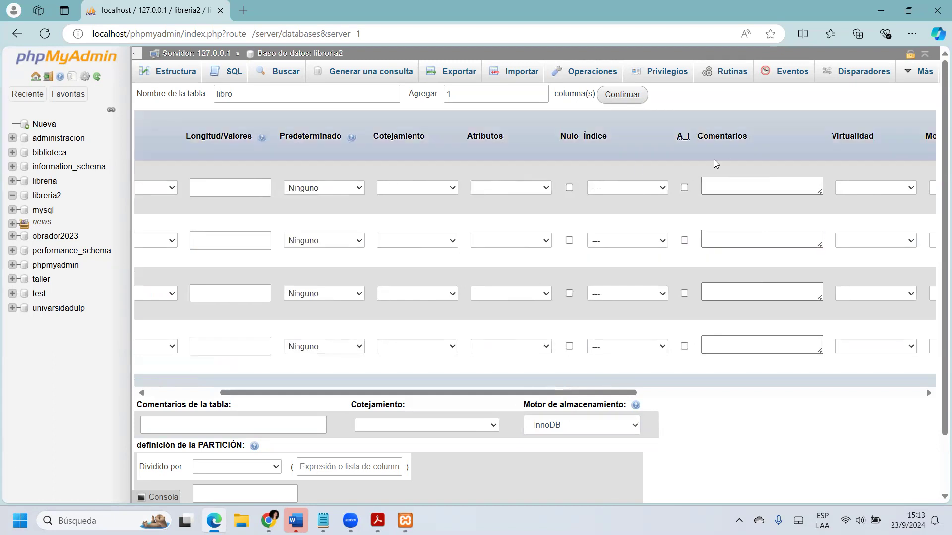
click(685, 188)
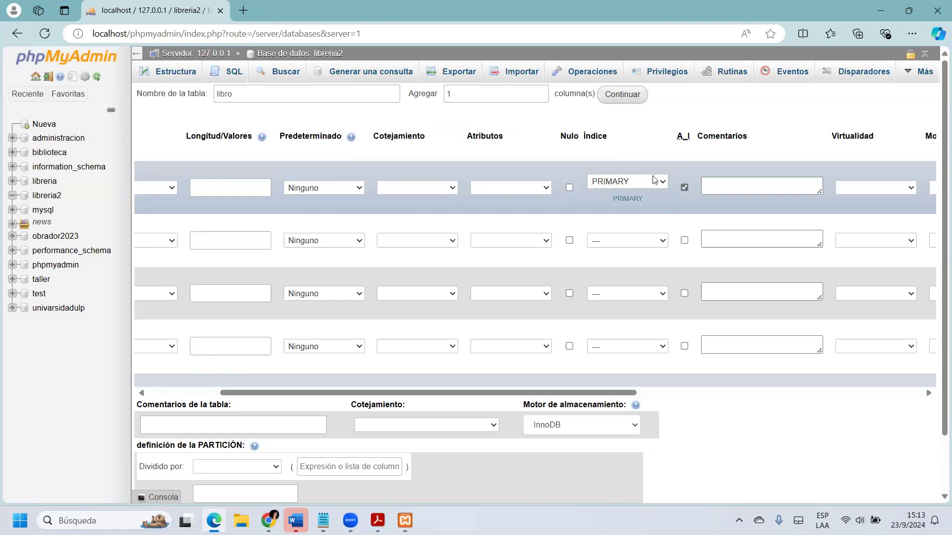
click(663, 184)
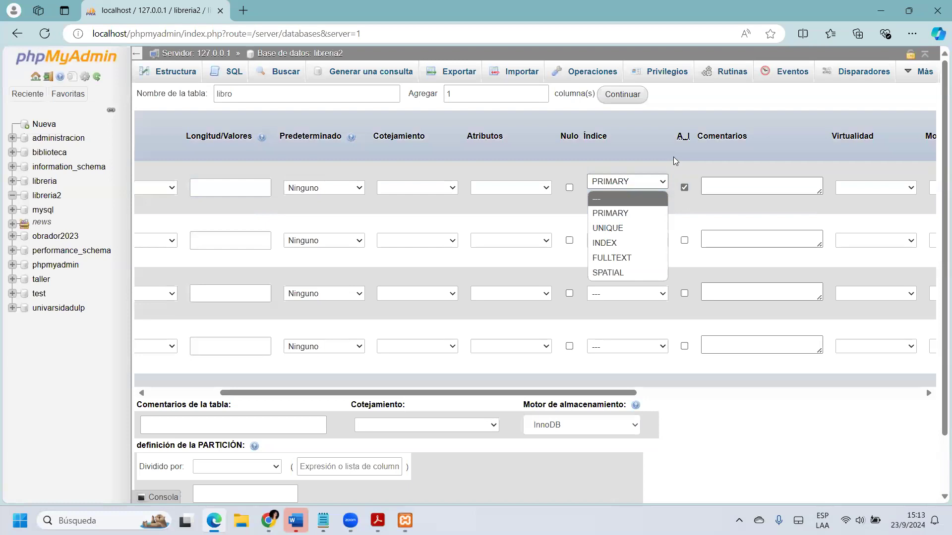
click(673, 157)
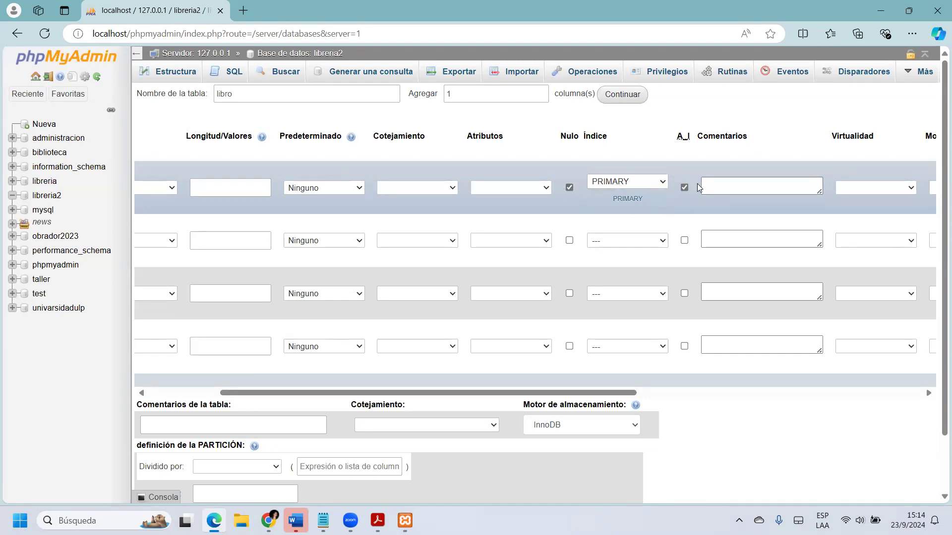
click(569, 187)
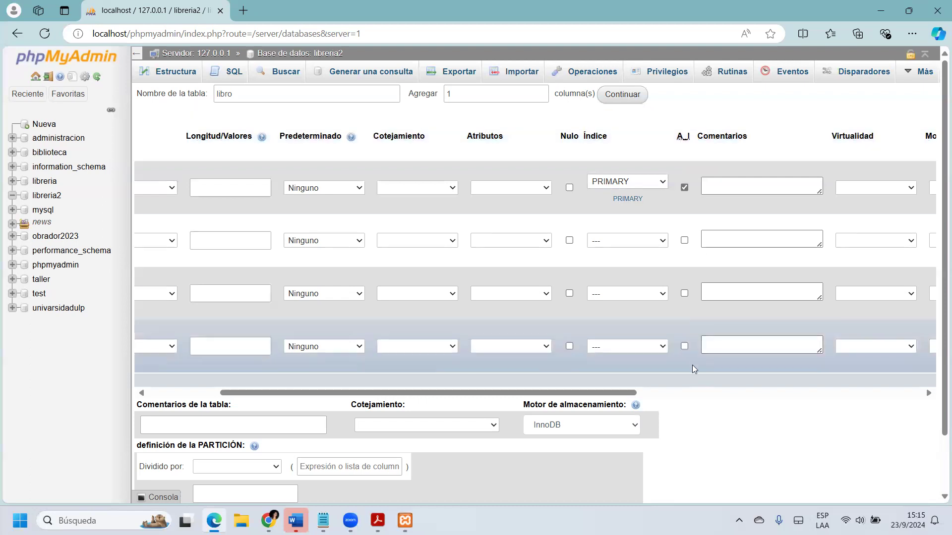
drag(623, 393, 545, 396)
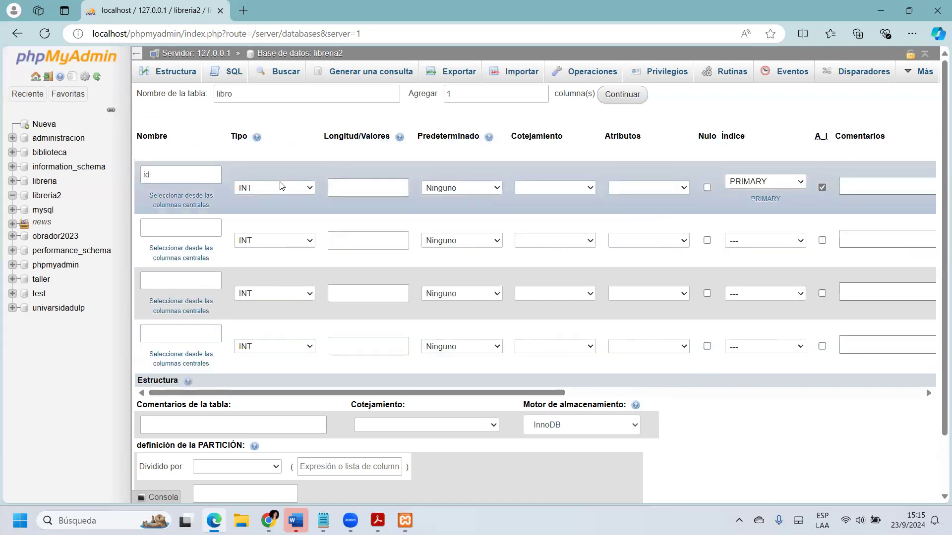
- Rename the first column from id to idLibro, with a capital L
click(168, 178)
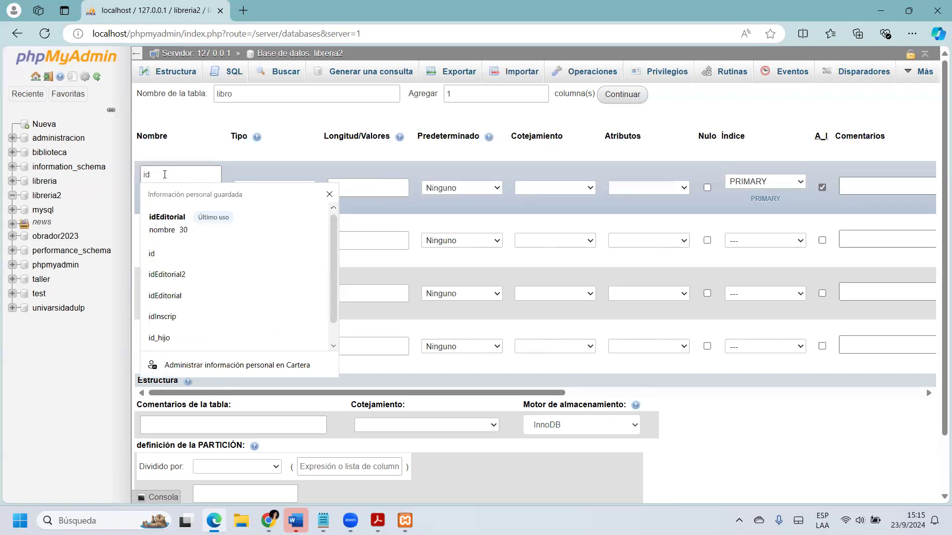
text(Libro)
key(Escape)
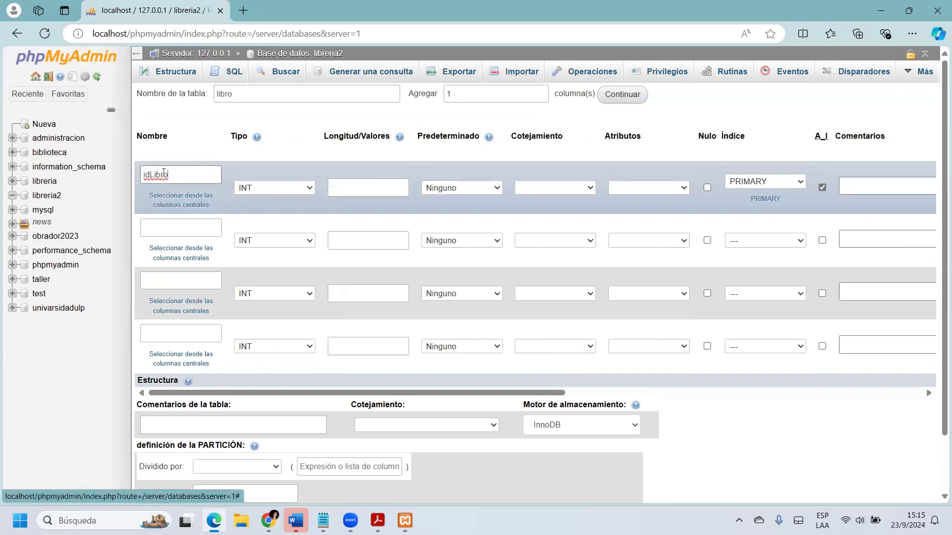
right_click(152, 175)
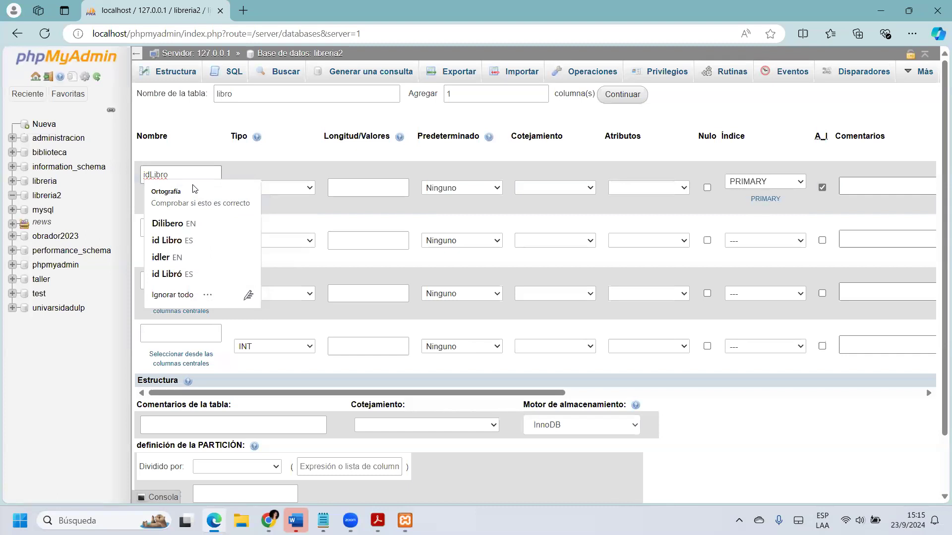
key(Escape)
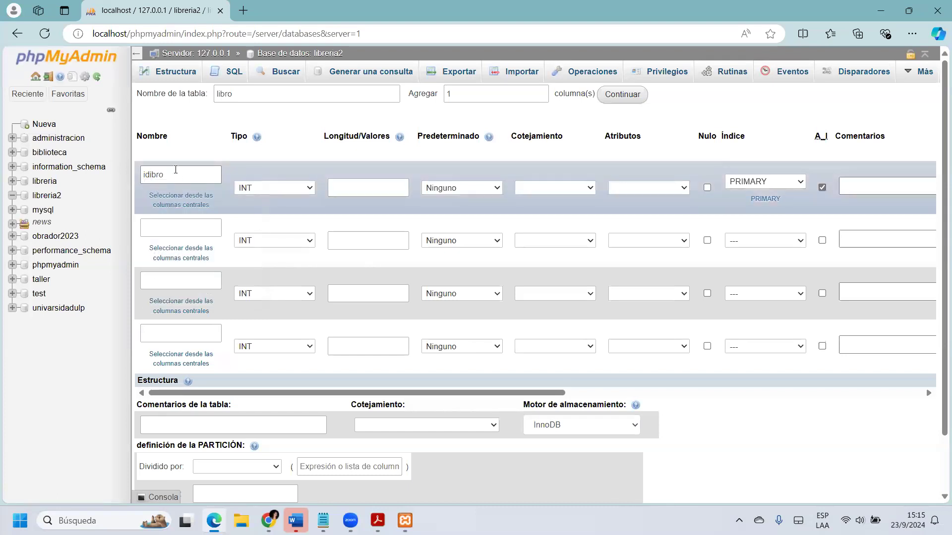
key(BackSpace)
text(L)
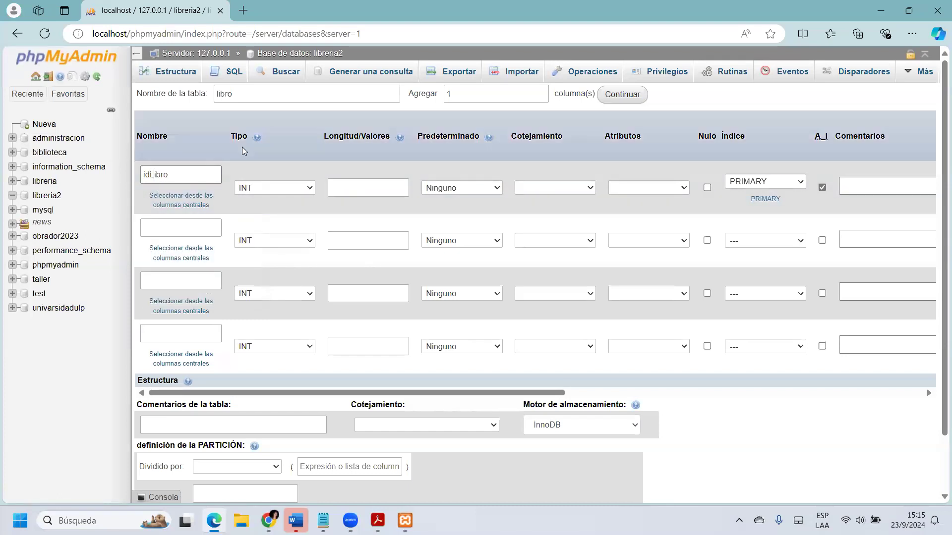
click(185, 225)
double_click(182, 175)
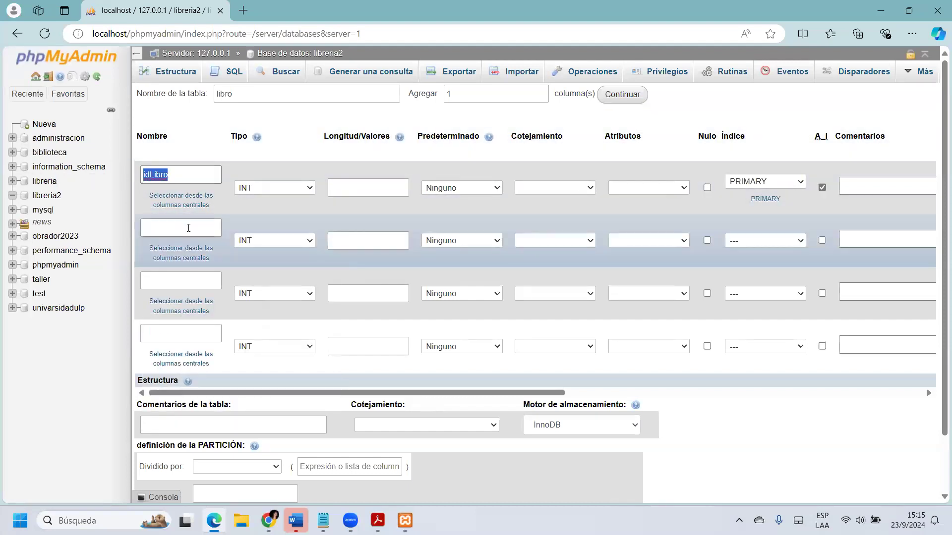
click(188, 227)
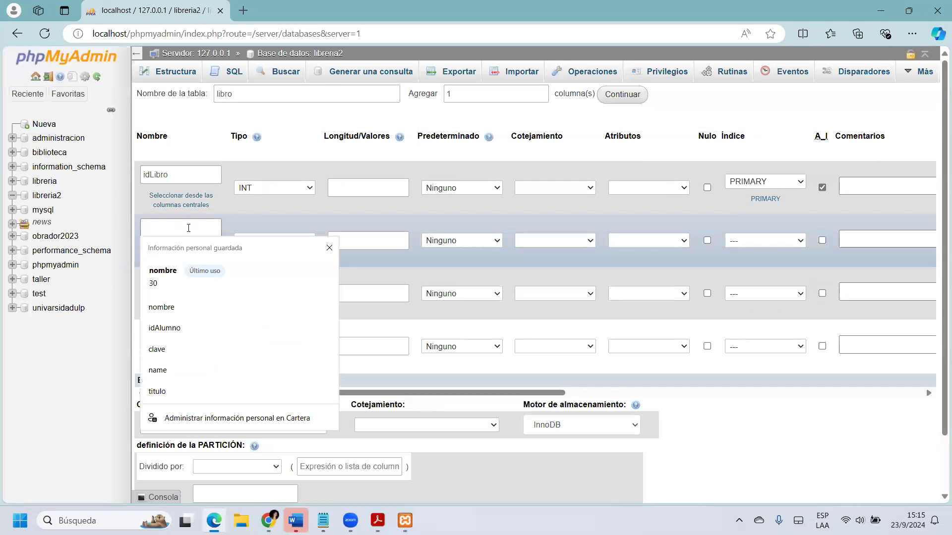
- Define the second column titulo as VARCHAR with length 50
text(t)
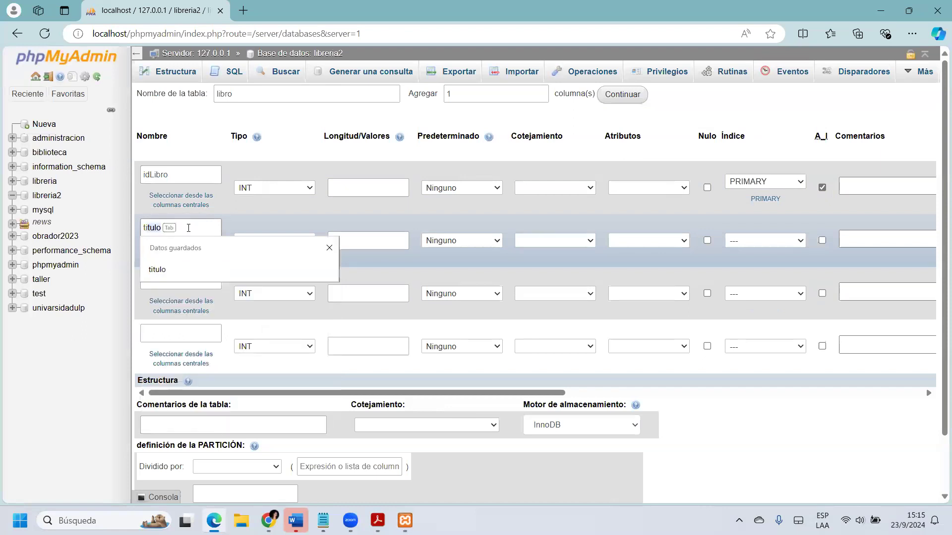
click(280, 215)
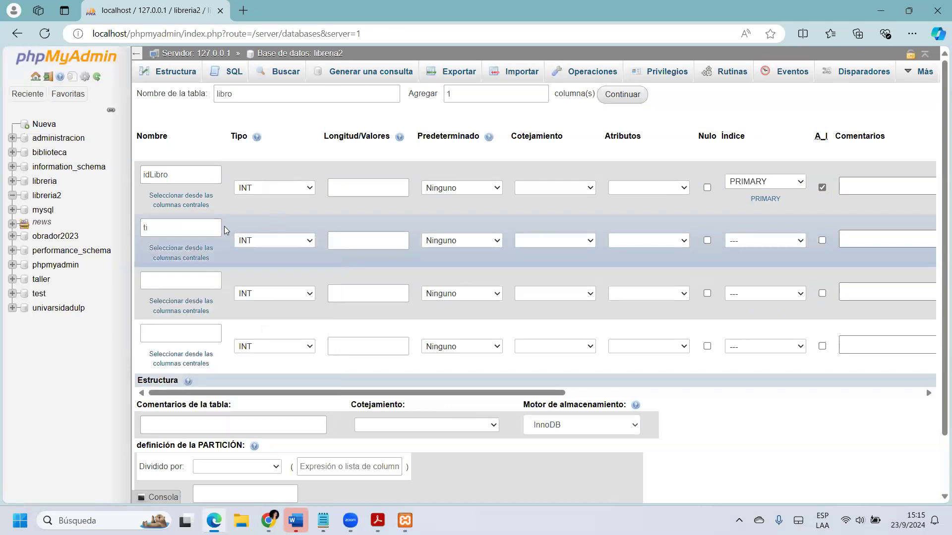
click(167, 227)
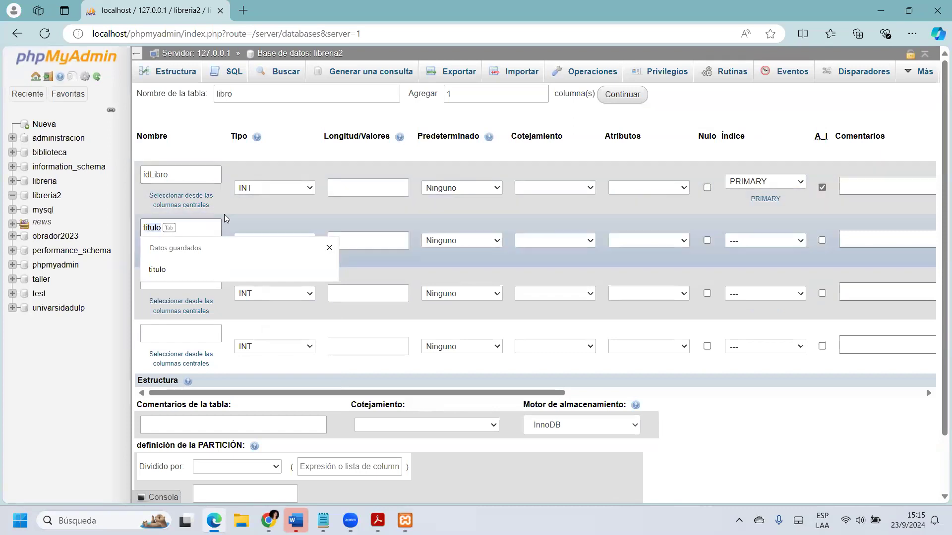
key(Tab)
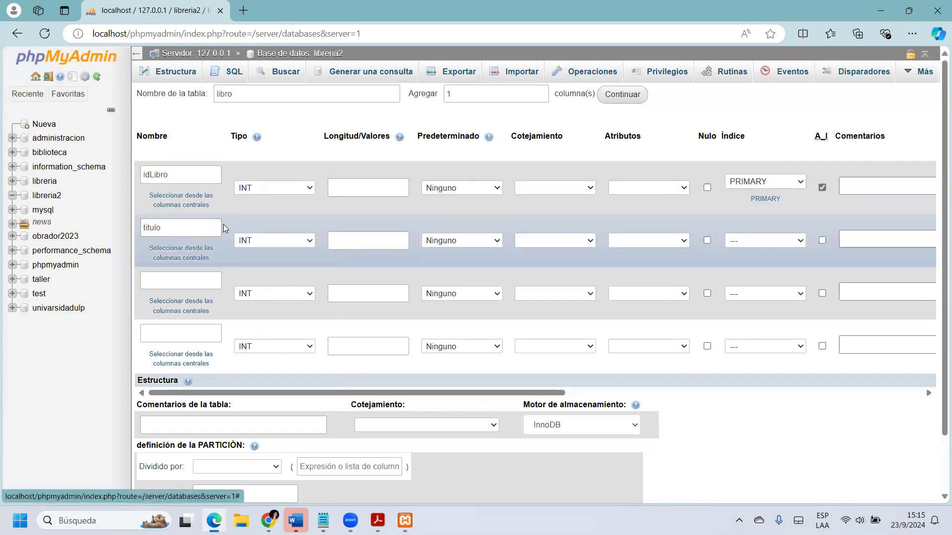
click(306, 241)
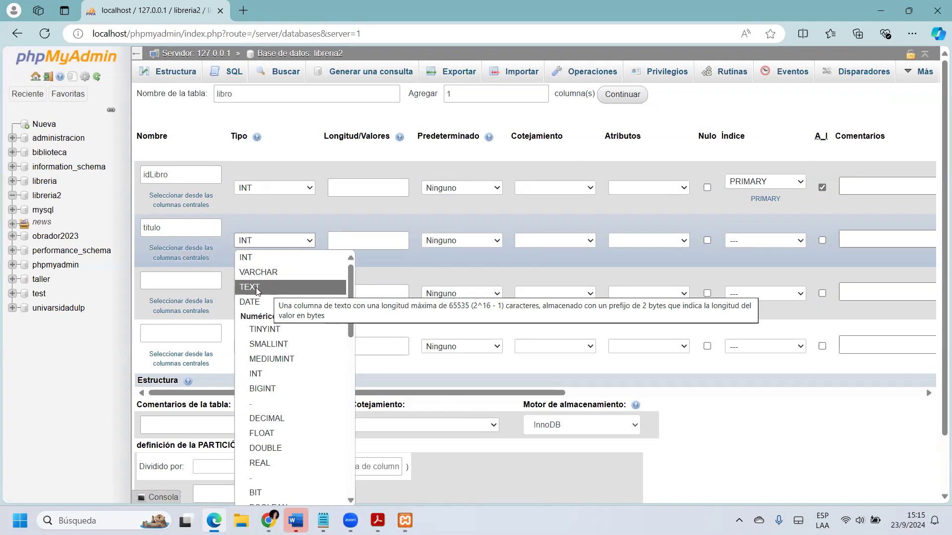
click(286, 273)
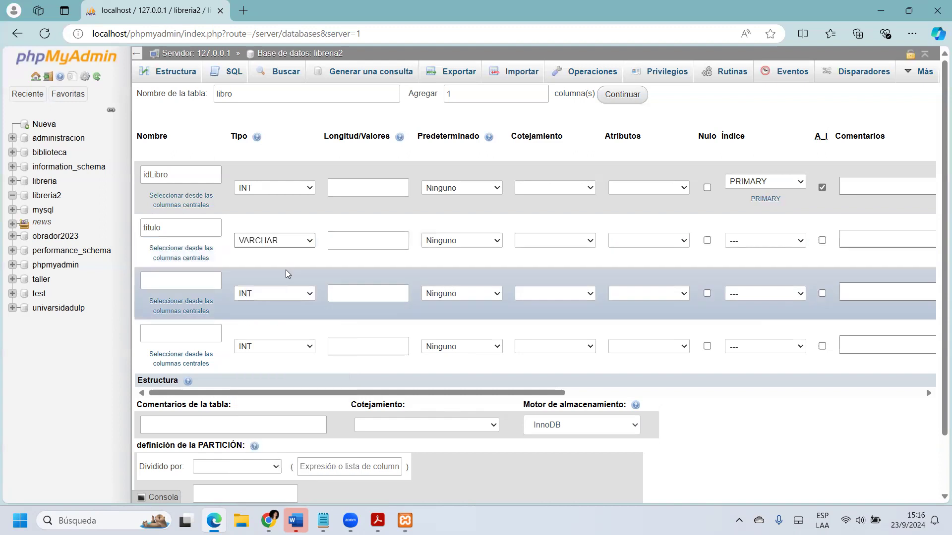
click(370, 242)
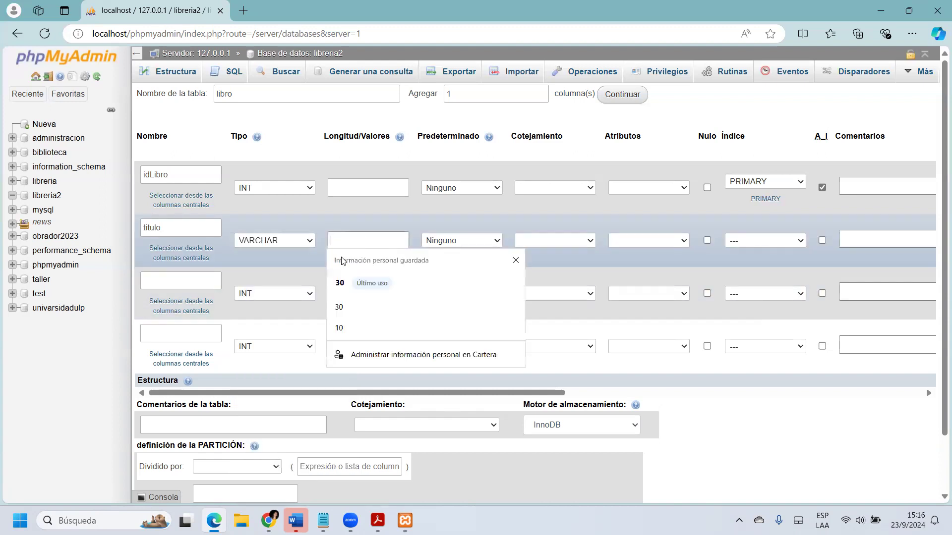
click(339, 282)
click(361, 241)
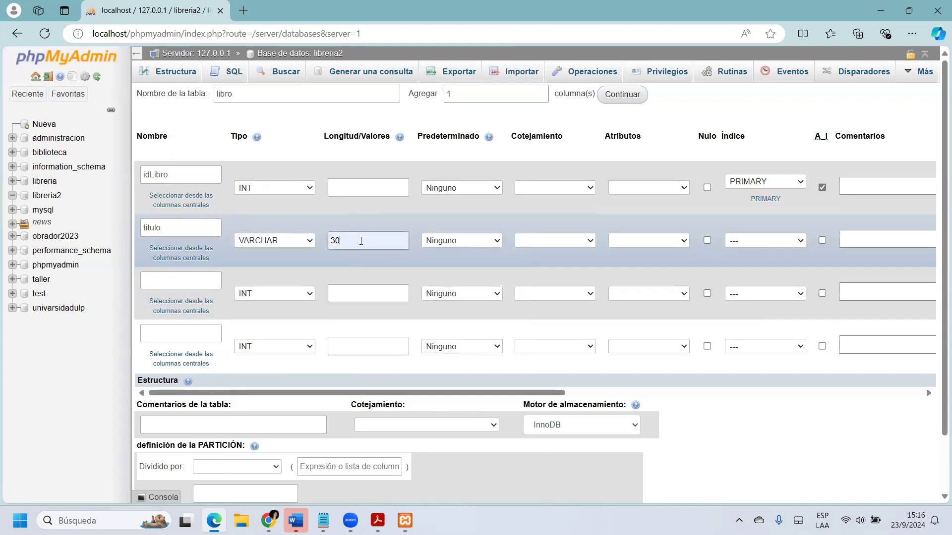
drag(360, 241, 321, 246)
text(50)
scroll(347, 243, right, 1)
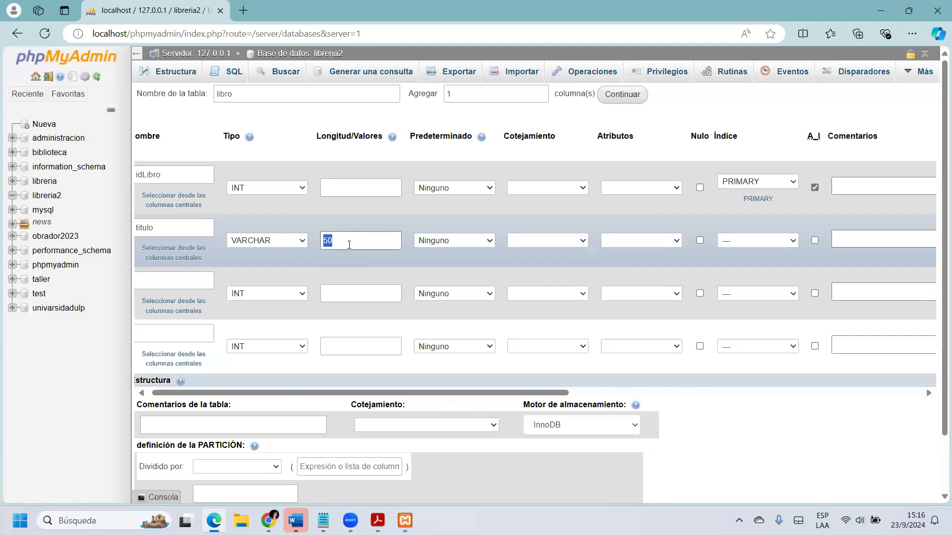
click(359, 241)
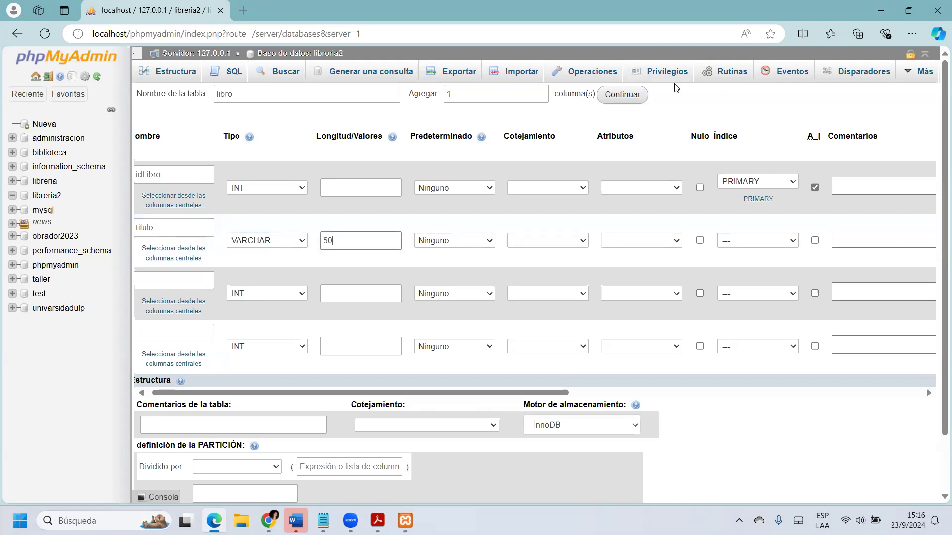
click(700, 241)
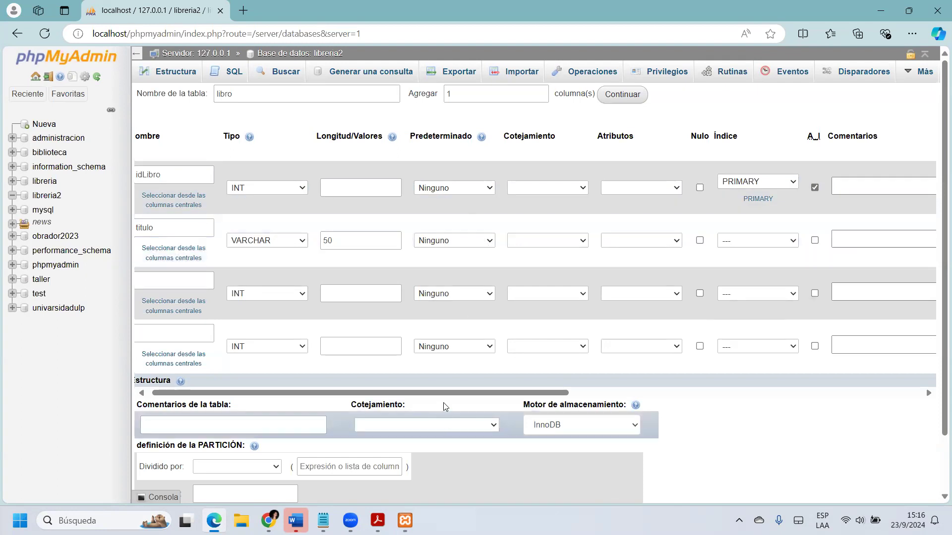
- Define the third column autor as VARCHAR with length 50
scroll(447, 394, left, 1)
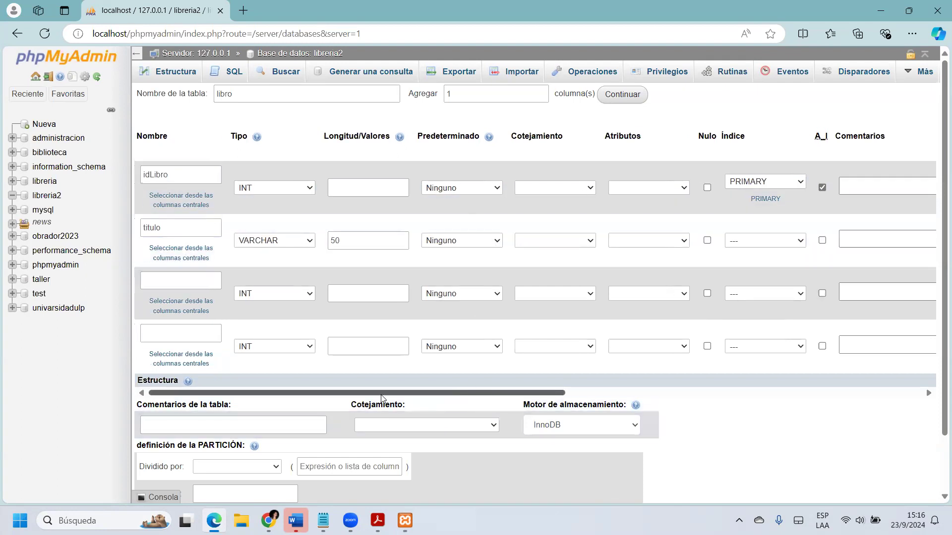
click(174, 283)
text(autor)
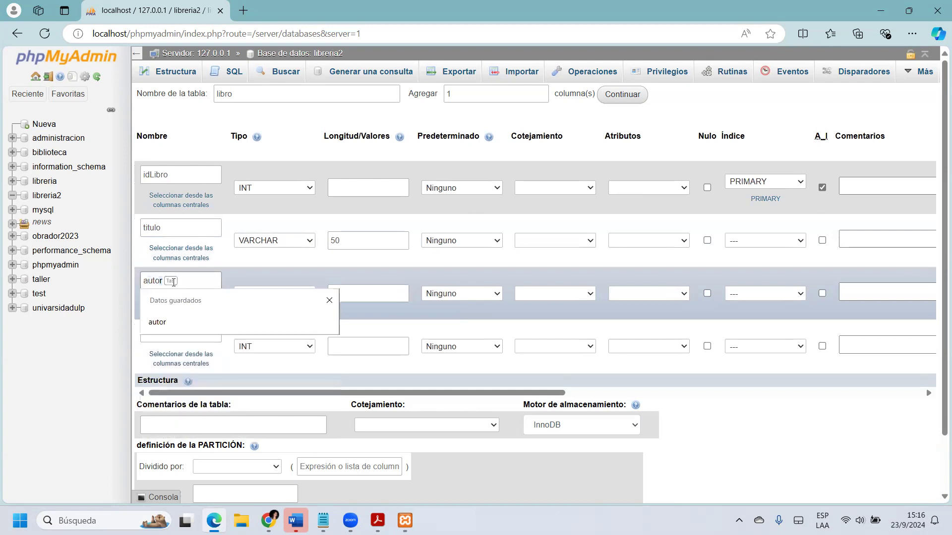
key(Escape)
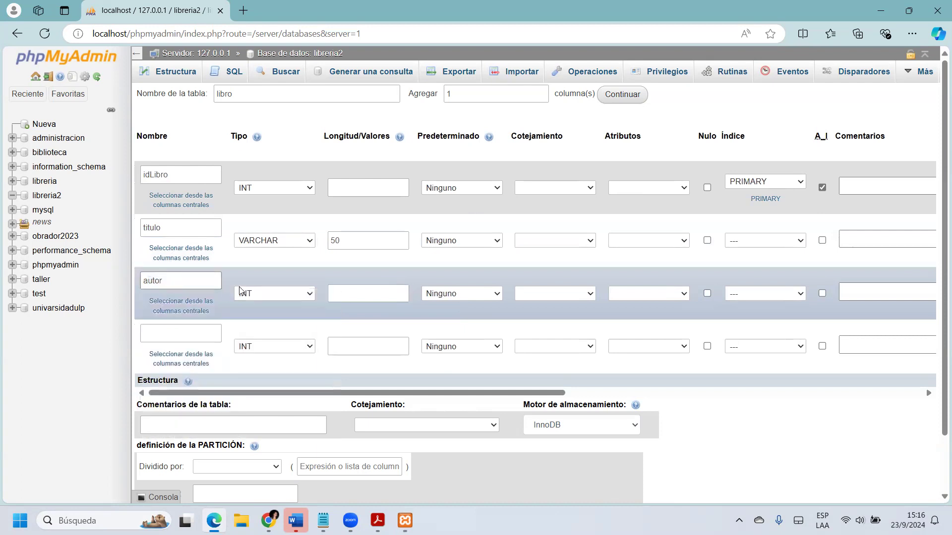
click(285, 292)
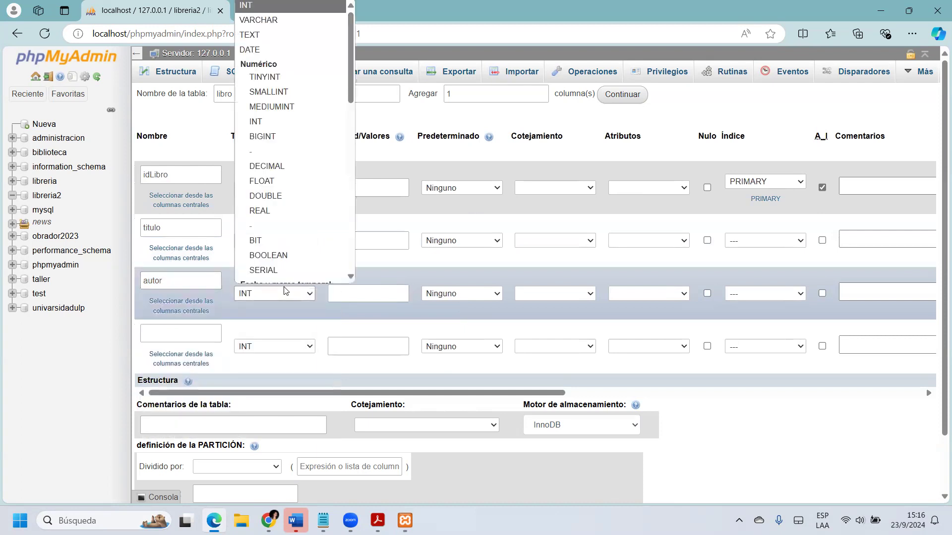
click(308, 21)
click(388, 299)
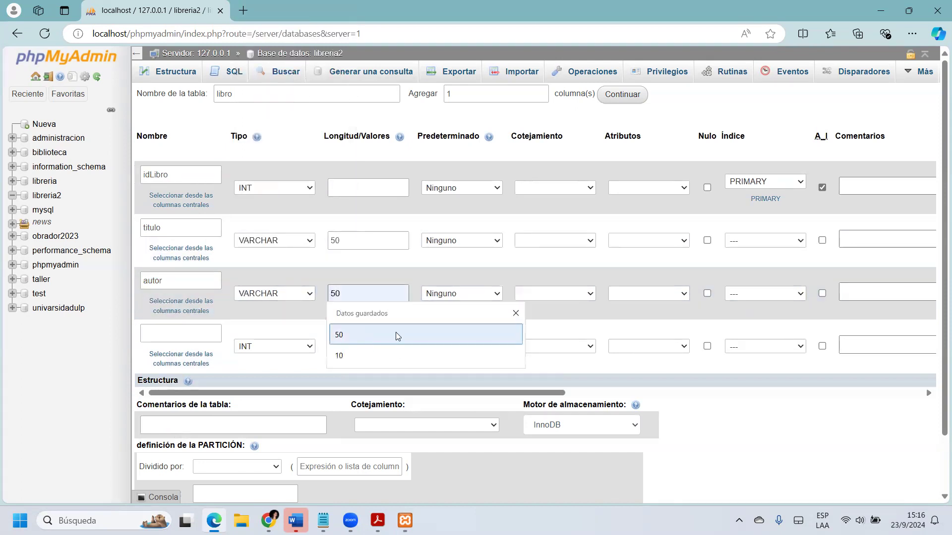
click(396, 335)
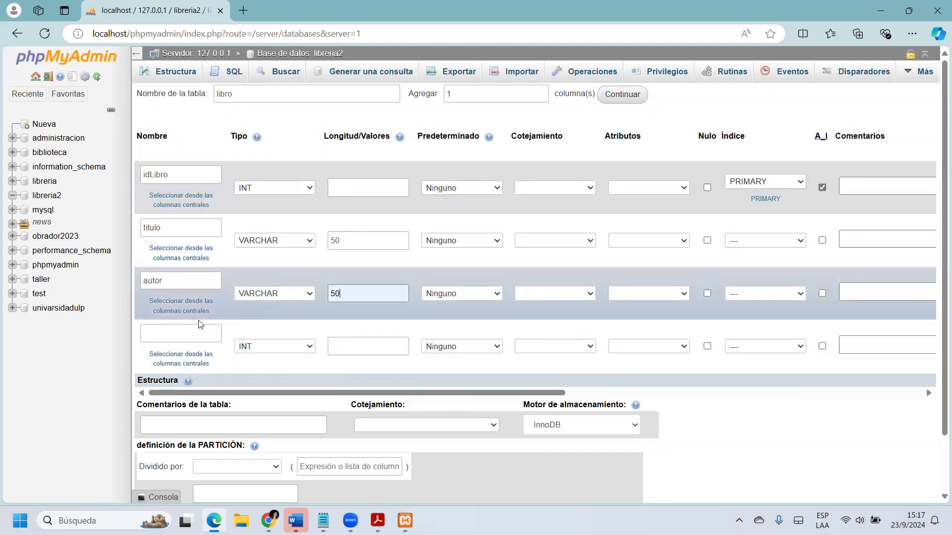
click(189, 336)
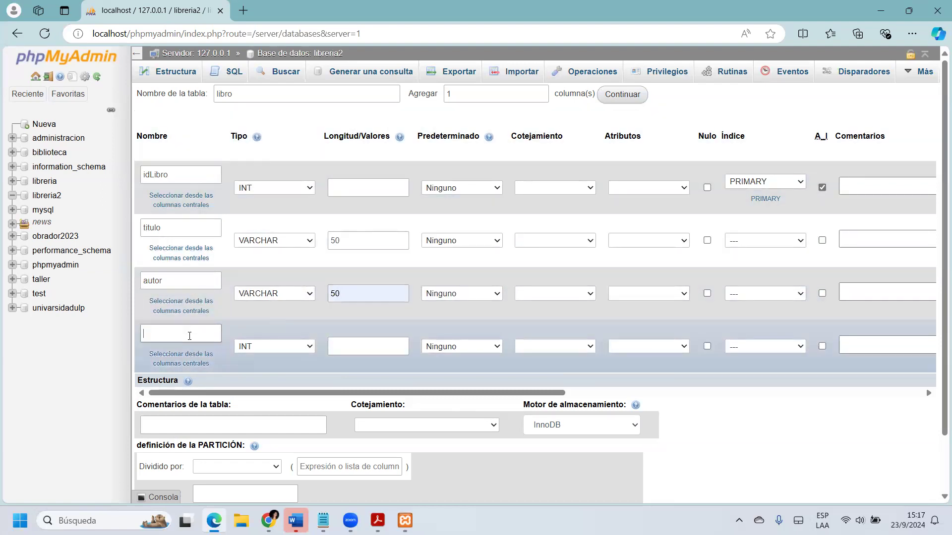
- Name the fourth column idEditorial and choose INDEX as its index type
text(idEditoria)
text(l)
click(195, 337)
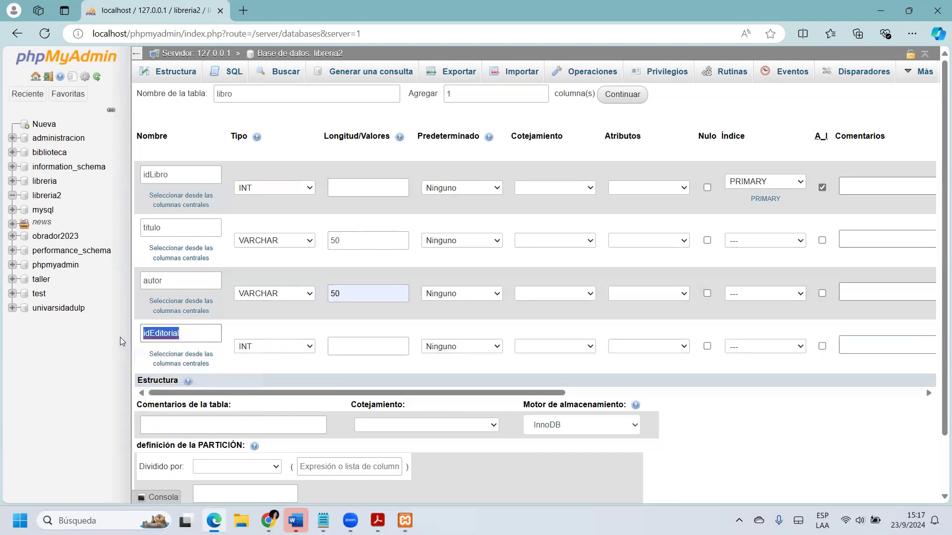
click(189, 334)
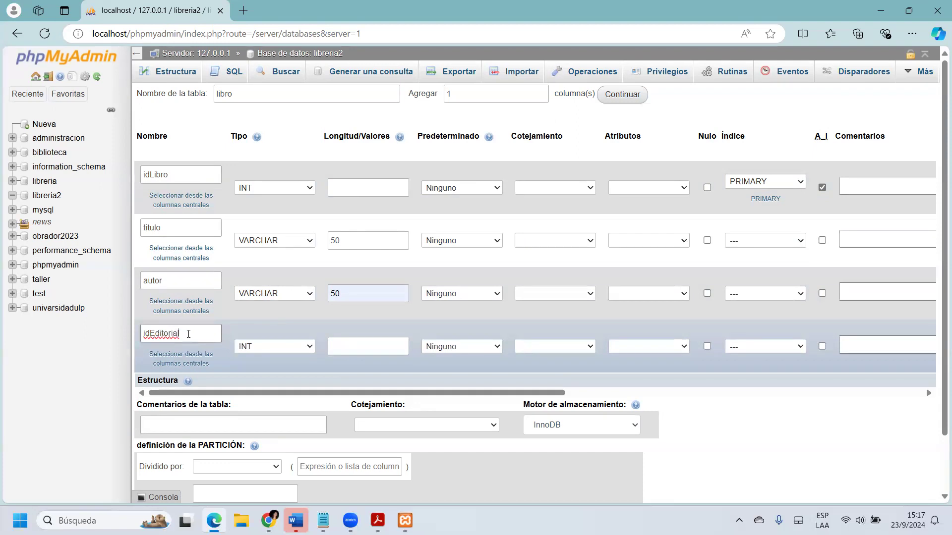
drag(188, 334, 107, 342)
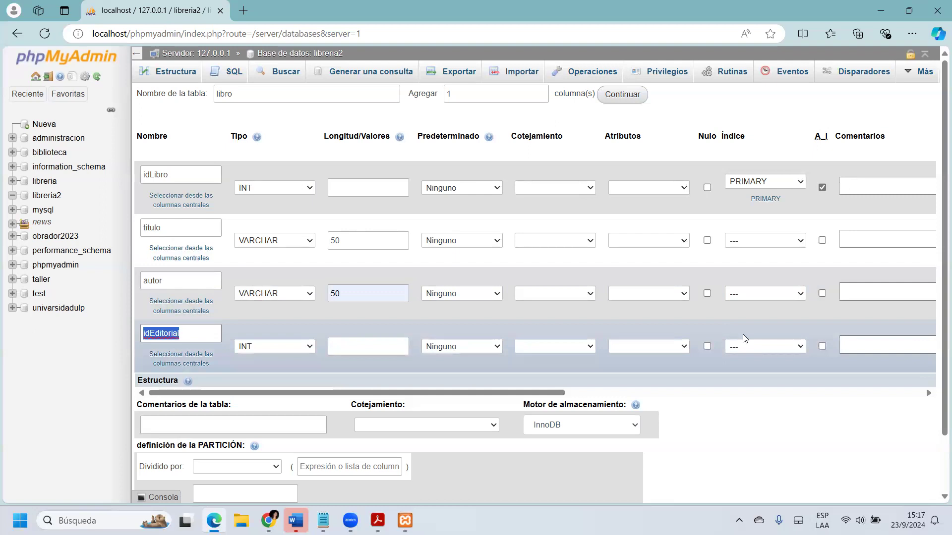
click(798, 349)
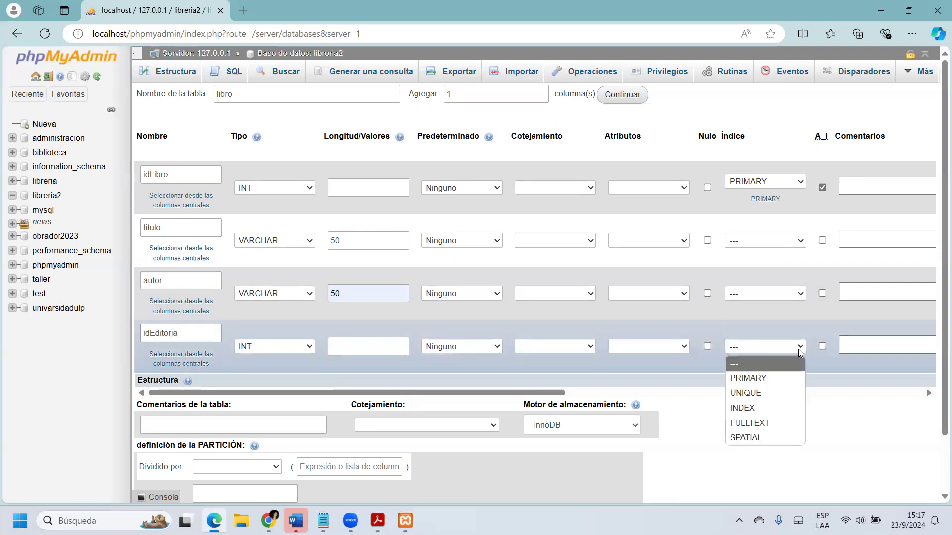
click(742, 408)
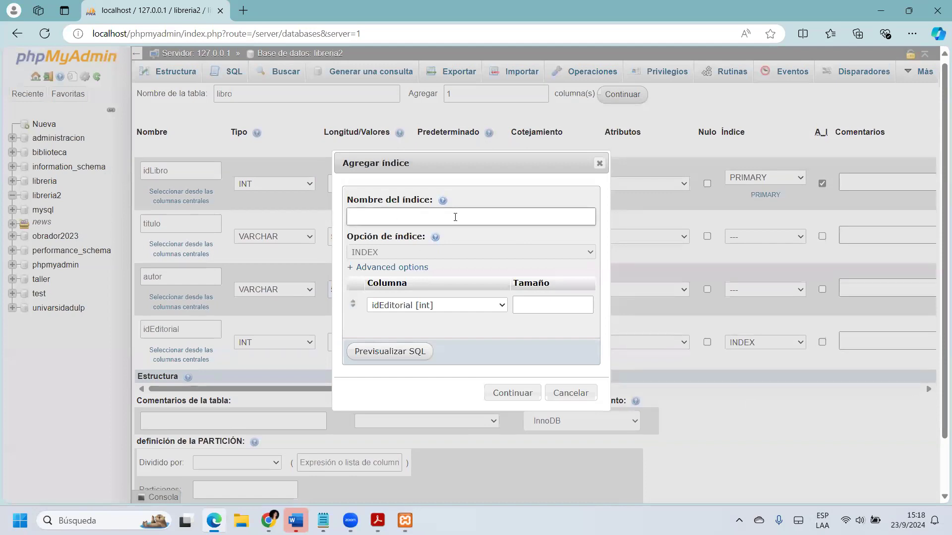
- Name the idEditorial index 'editorial' and confirm it
text(editorial)
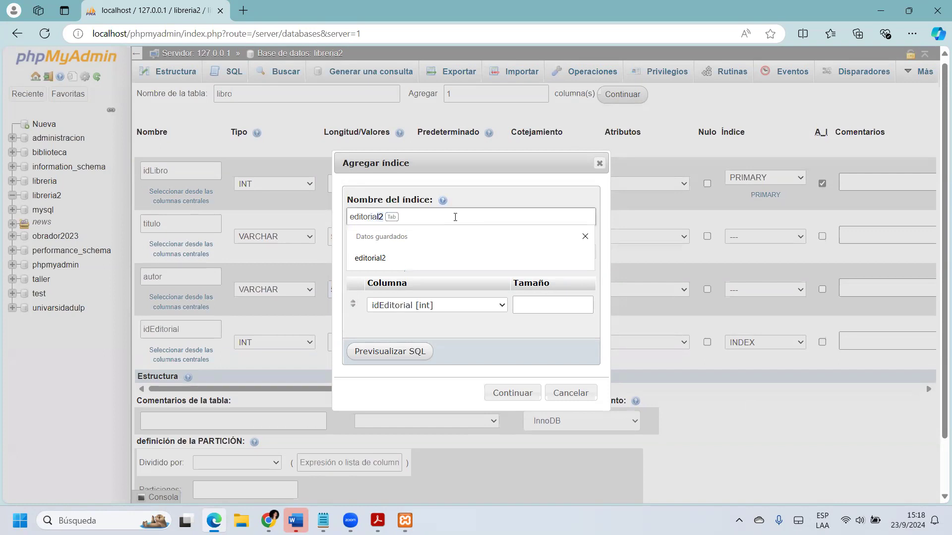
key(BackSpace)
key(BackSpace)
text(l)
key(Escape)
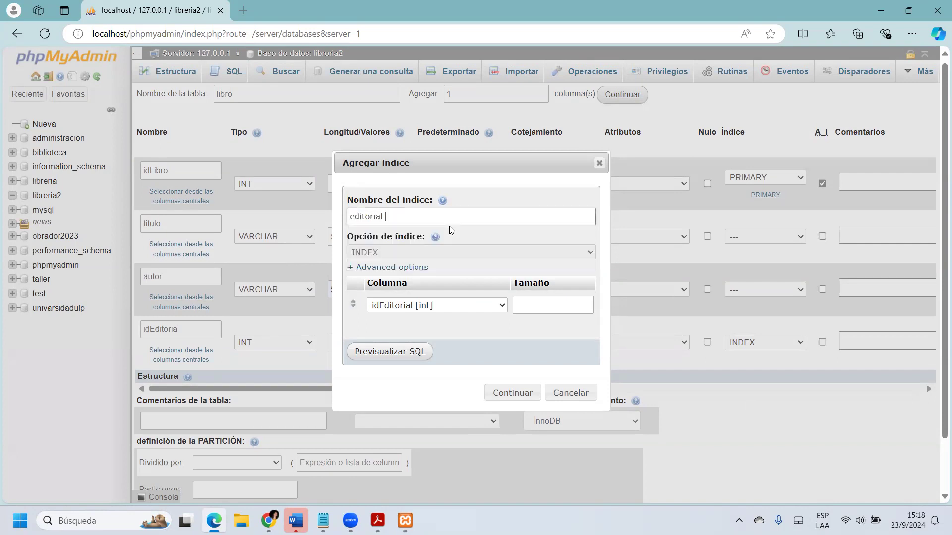
click(513, 394)
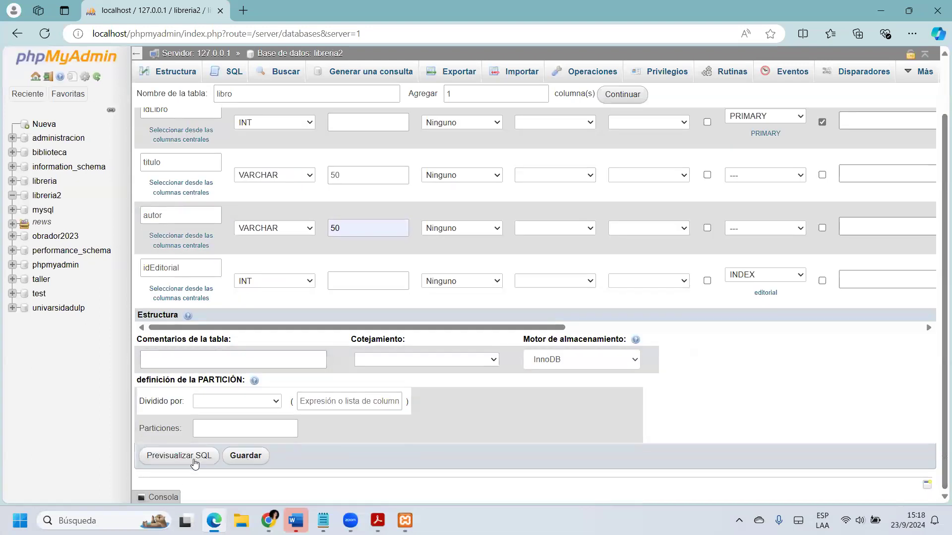
- Preview the CREATE TABLE SQL for libreria2.libro and select the whole statement
click(180, 456)
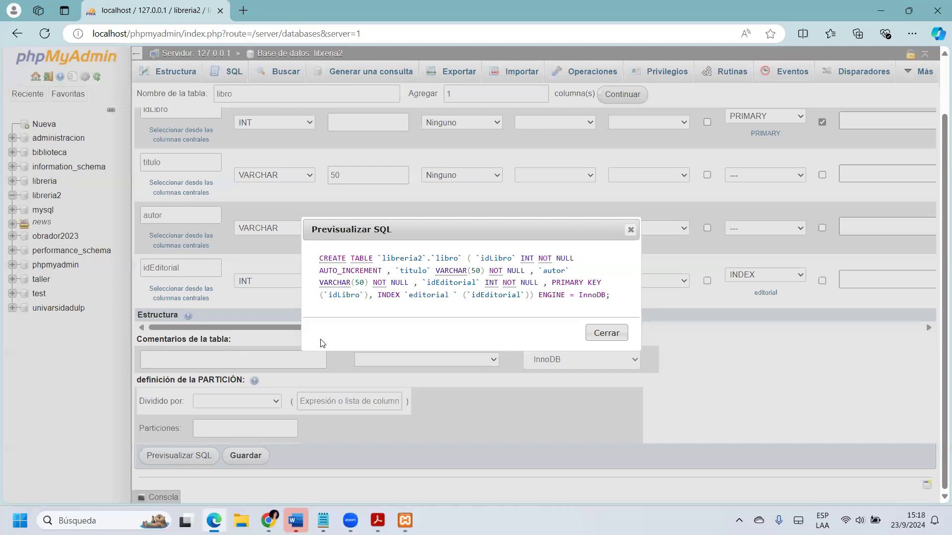
drag(618, 301, 318, 257)
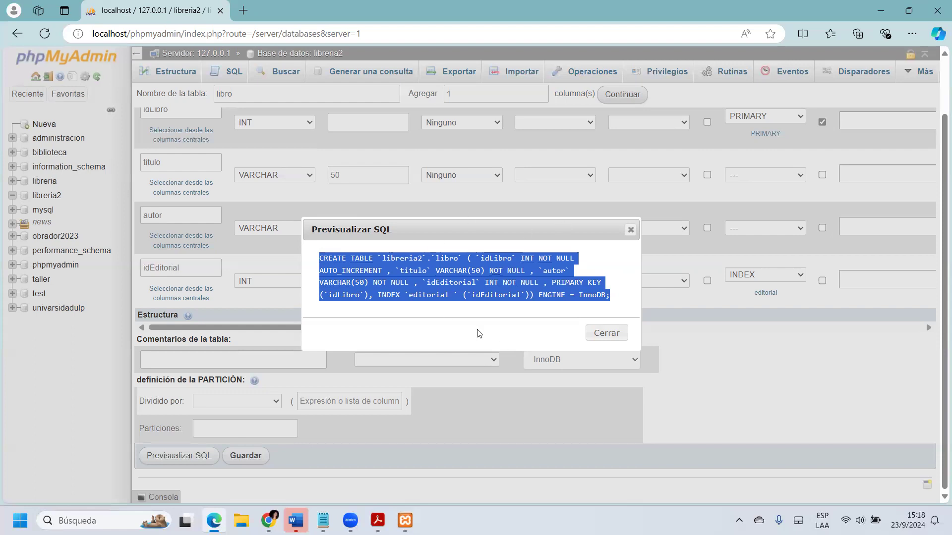
click(630, 237)
click(258, 461)
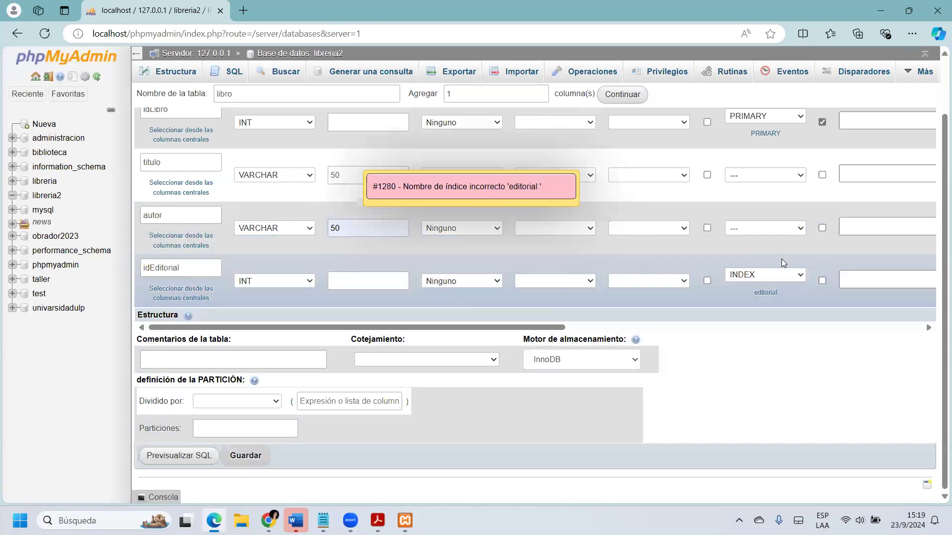
click(782, 274)
click(745, 338)
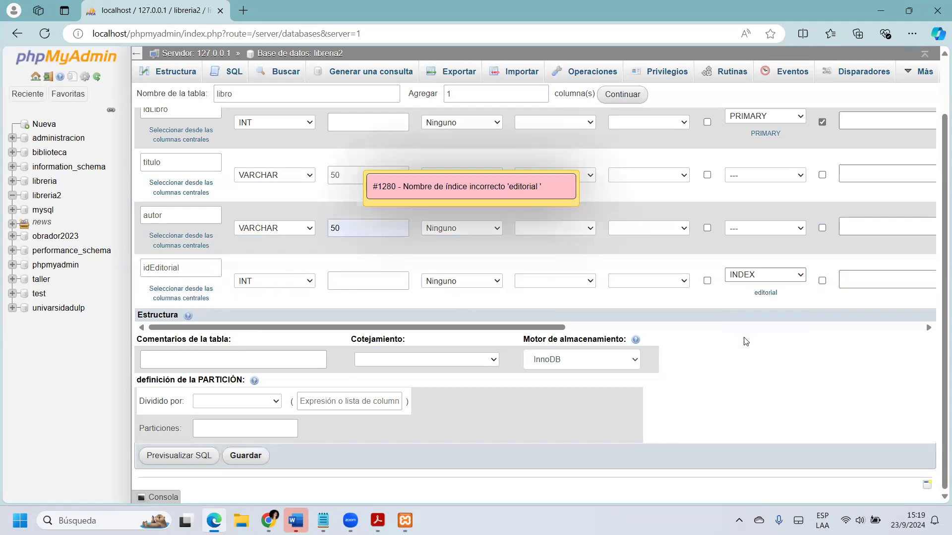
click(545, 195)
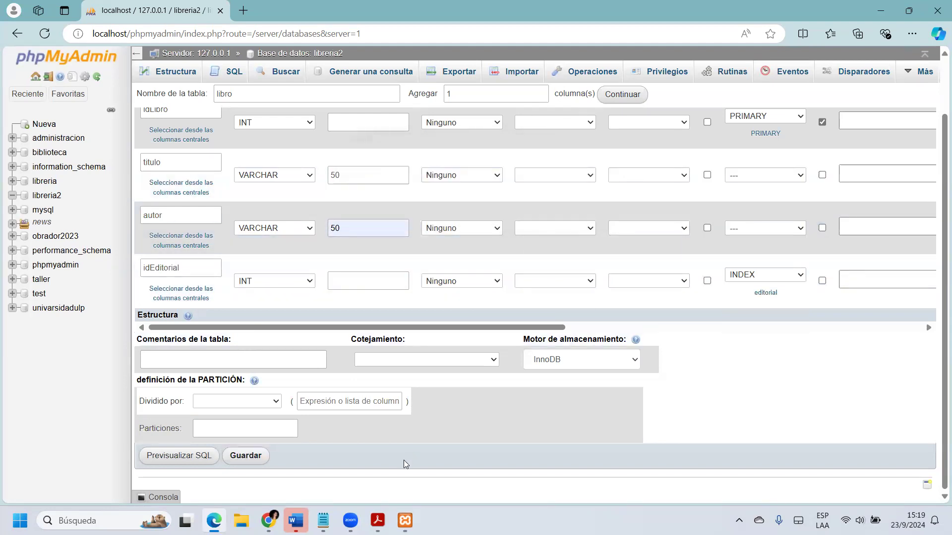
click(246, 457)
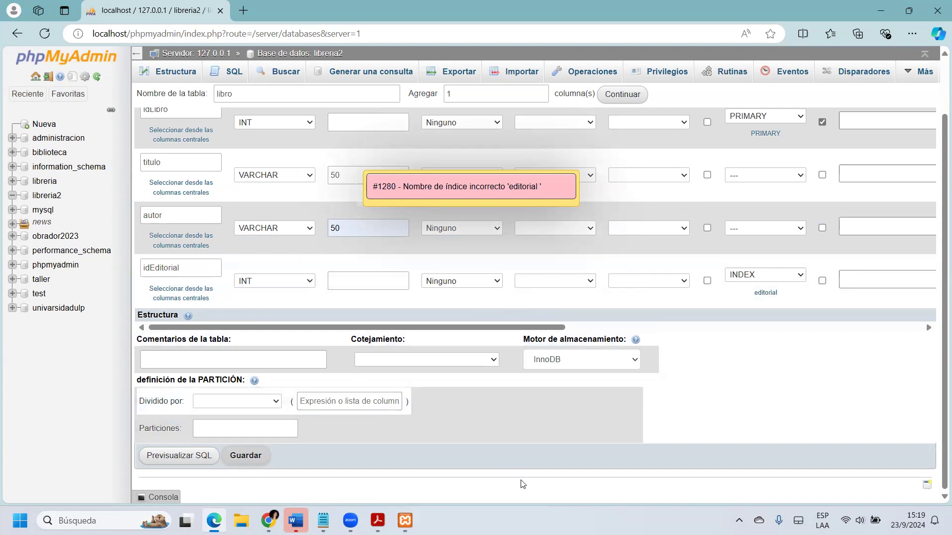
scroll(938, 330, up, 2)
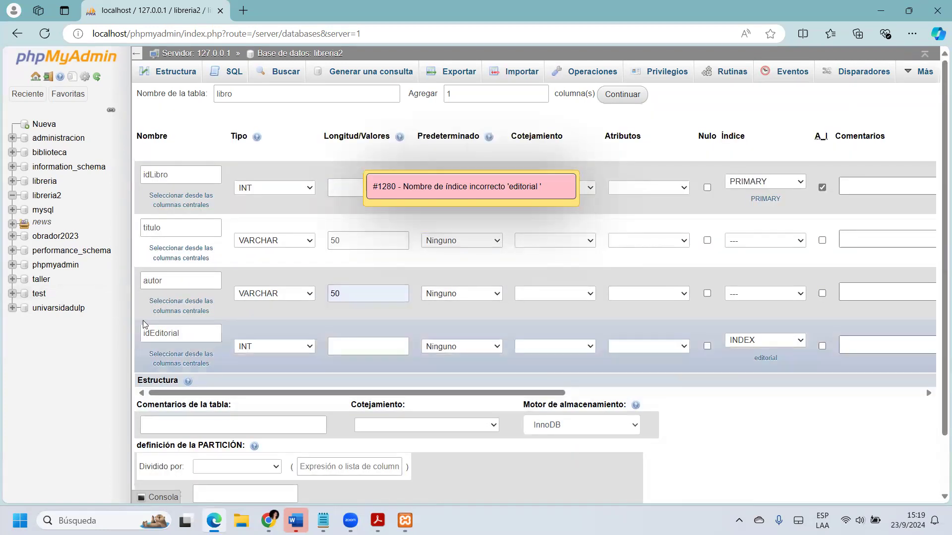
click(198, 334)
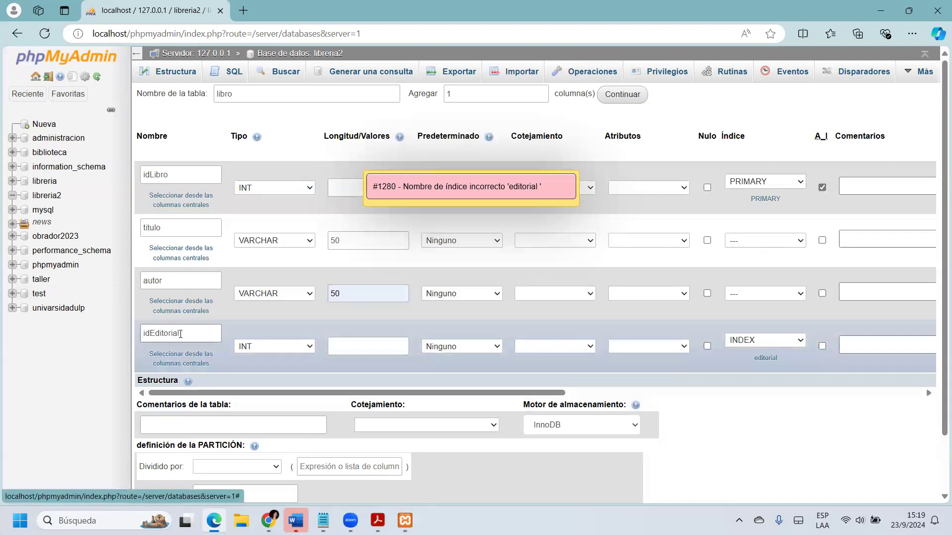
click(309, 341)
scroll(307, 149, down, 1)
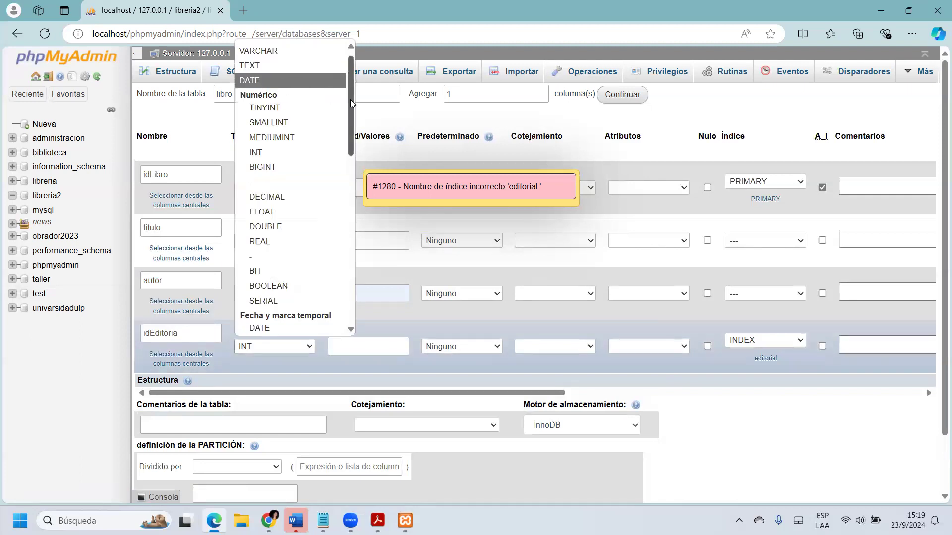
scroll(330, 89, up, 1)
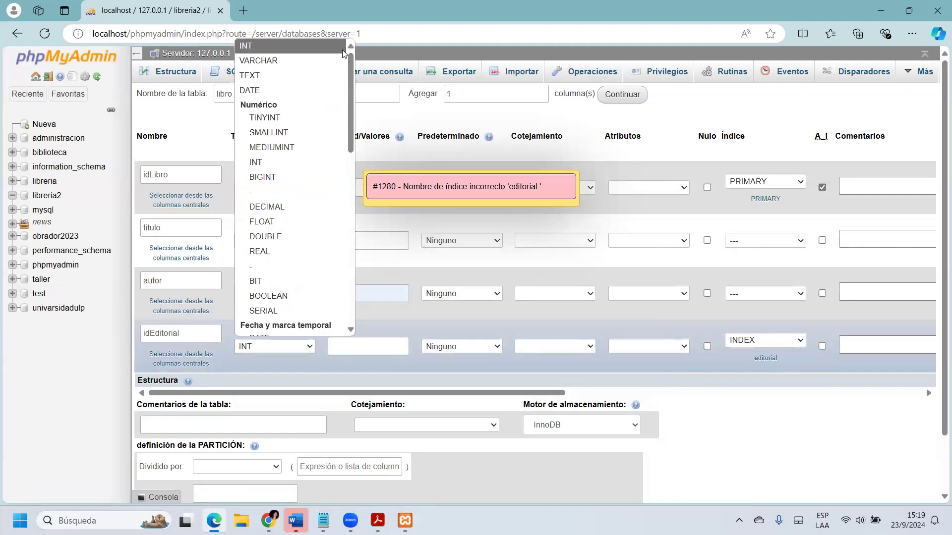
click(265, 164)
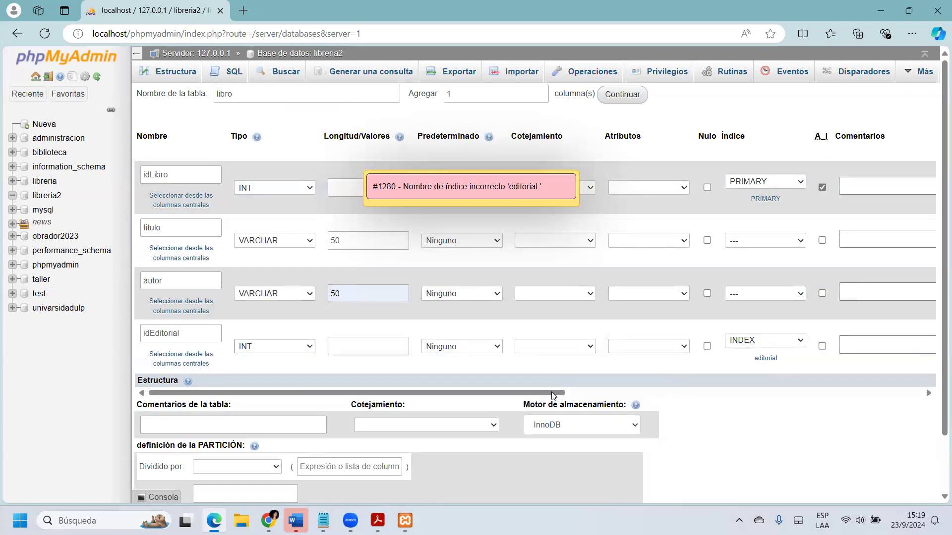
drag(554, 392, 719, 395)
scroll(832, 429, right, 3)
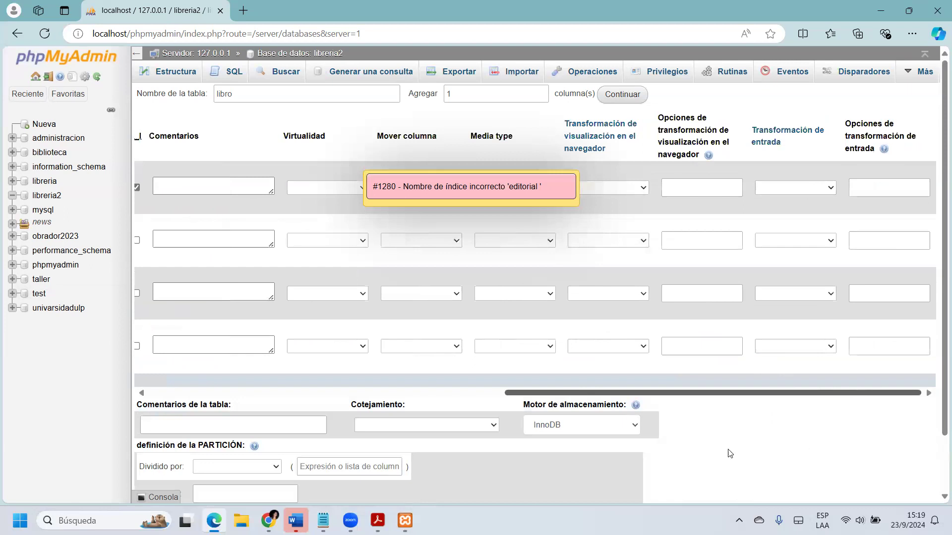
scroll(728, 452, left, 10)
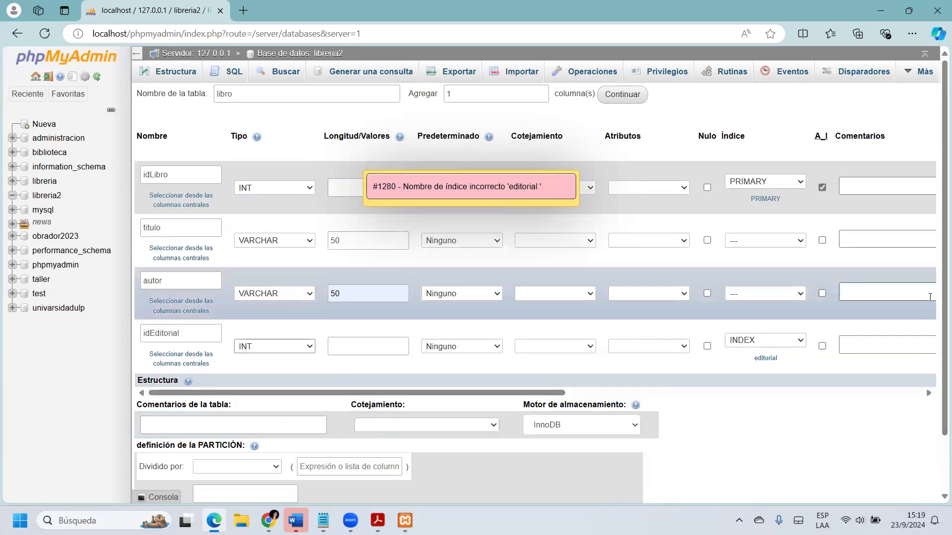
scroll(938, 423, down, 2)
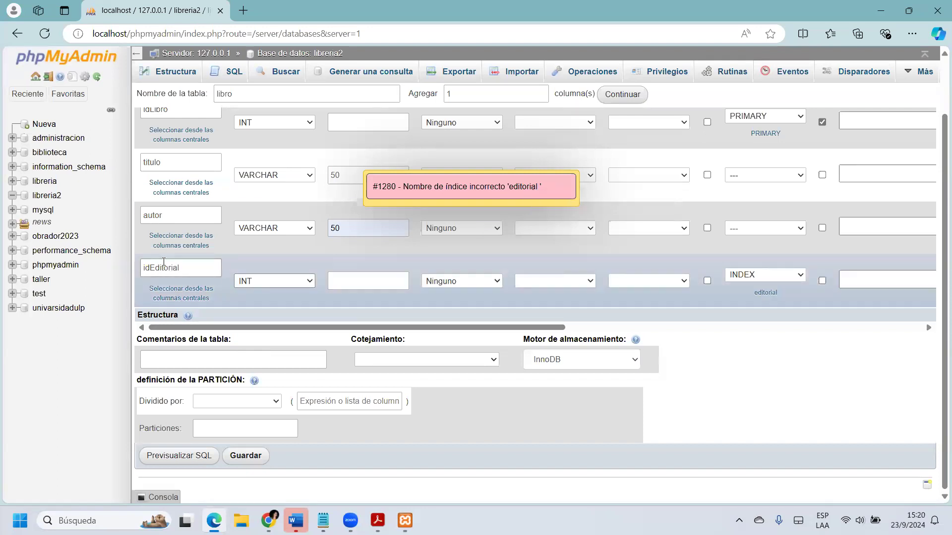
- Clear the idEditorial column name and save libro again, producing error #1064
double_click(187, 268)
key(BackSpace)
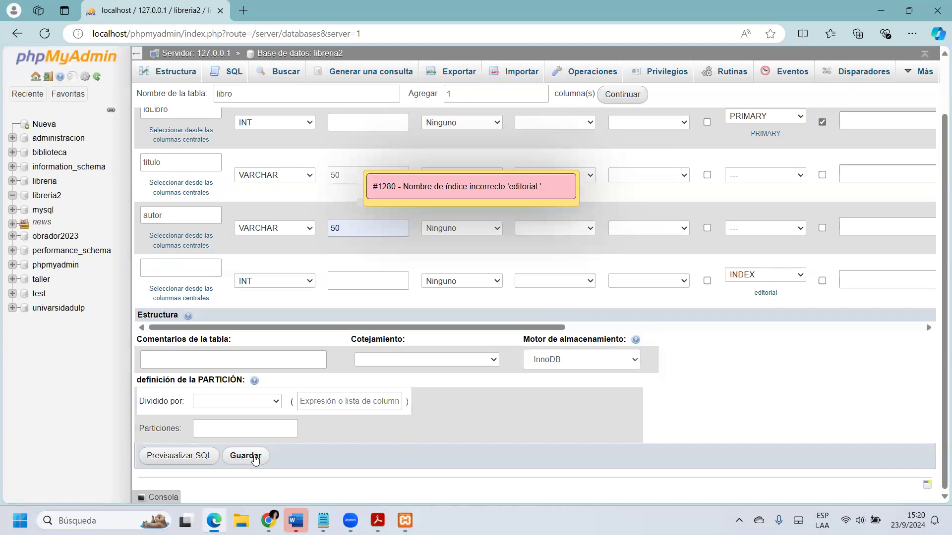
click(255, 458)
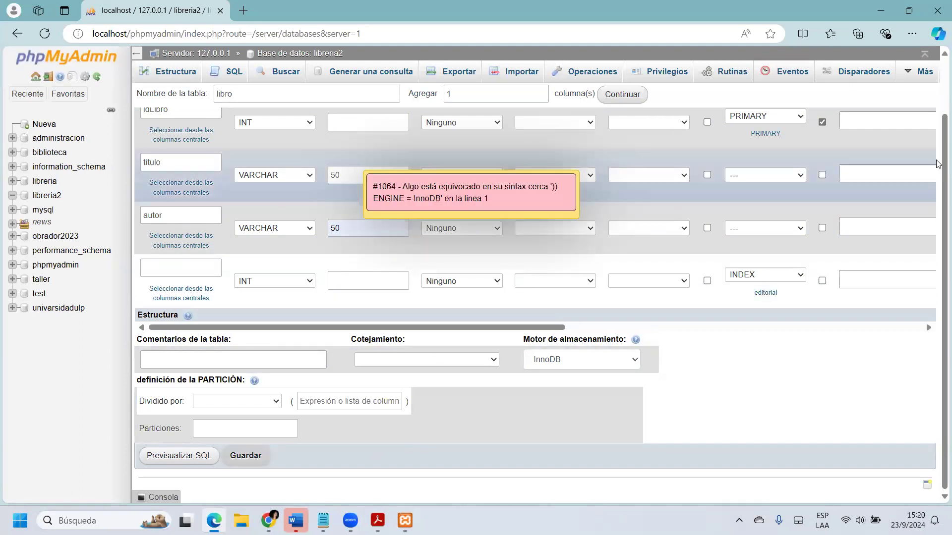
scroll(938, 163, up, 2)
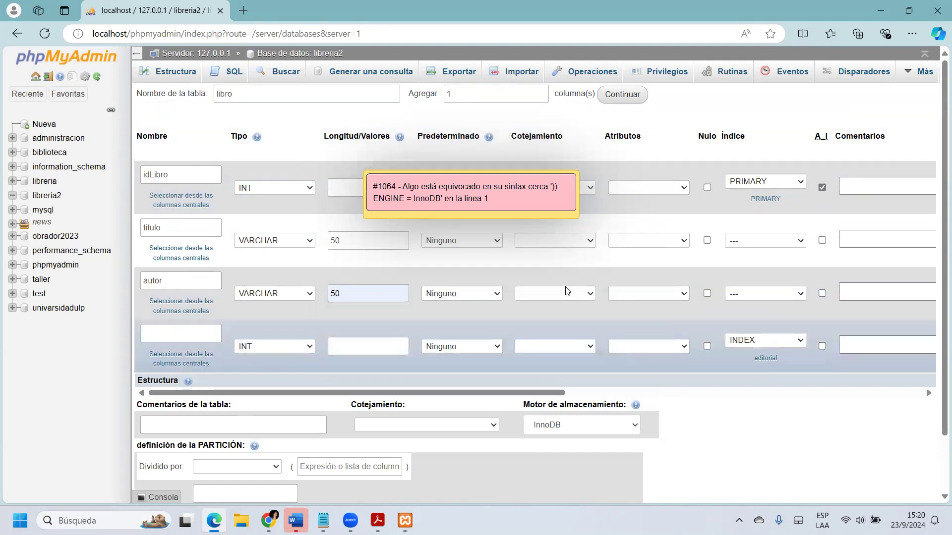
- Set the fourth column's Índice to --- and save libro with idLibro, titulo and autor
click(786, 340)
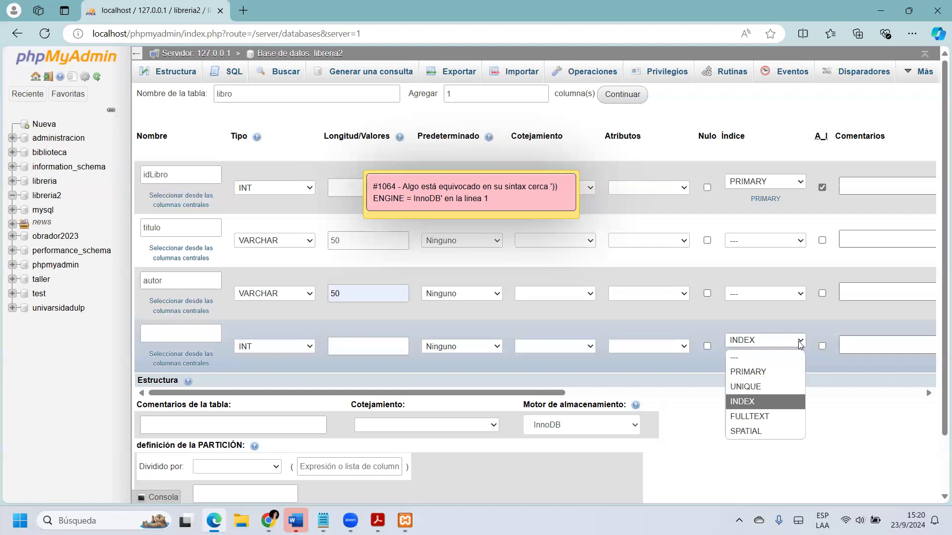
click(763, 356)
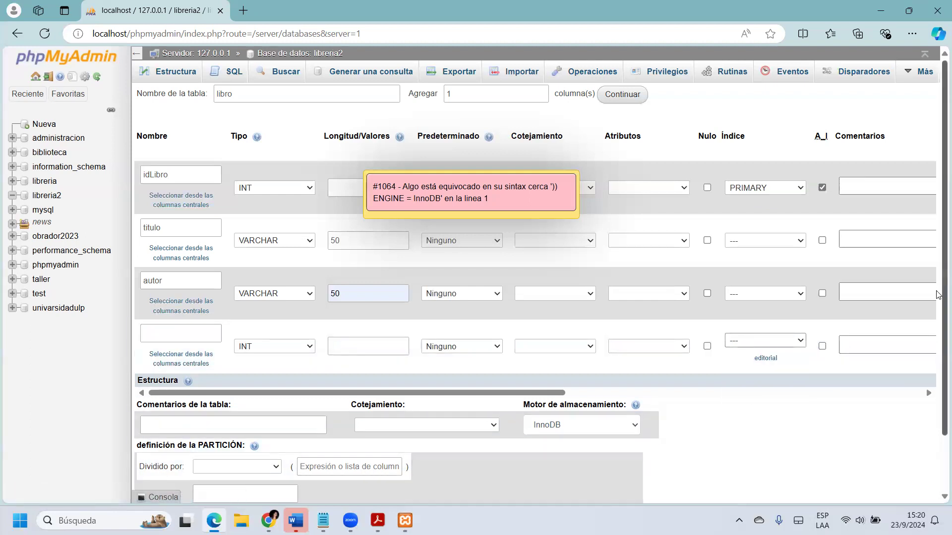
scroll(644, 261, down, 1)
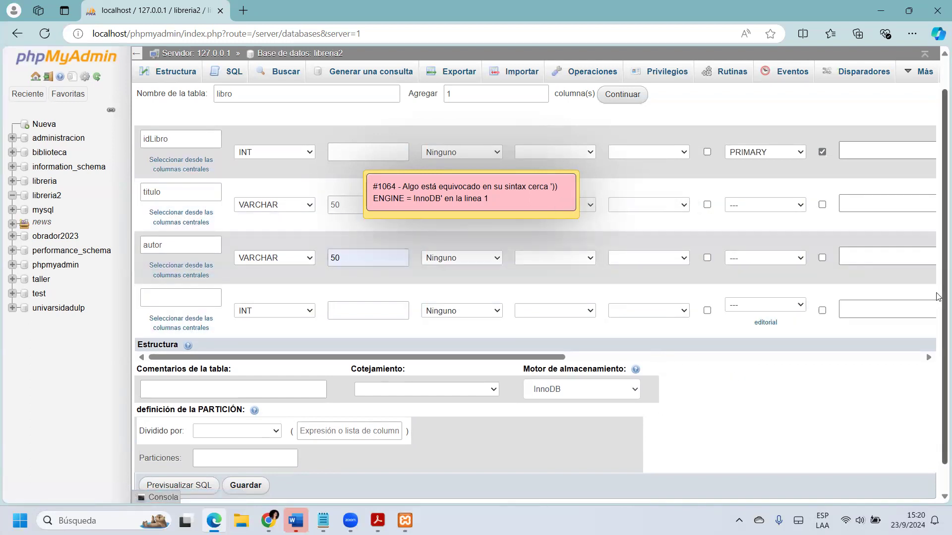
scroll(939, 327, down, 1)
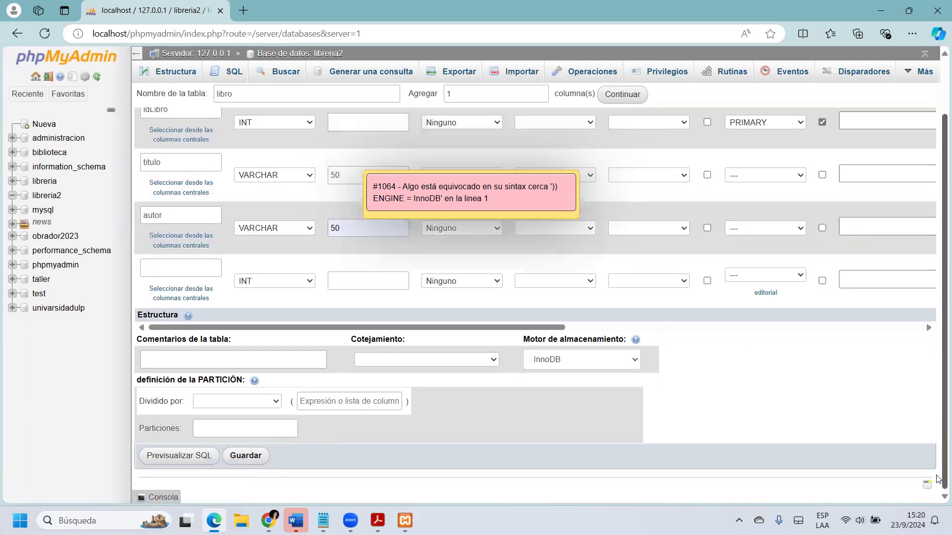
click(262, 454)
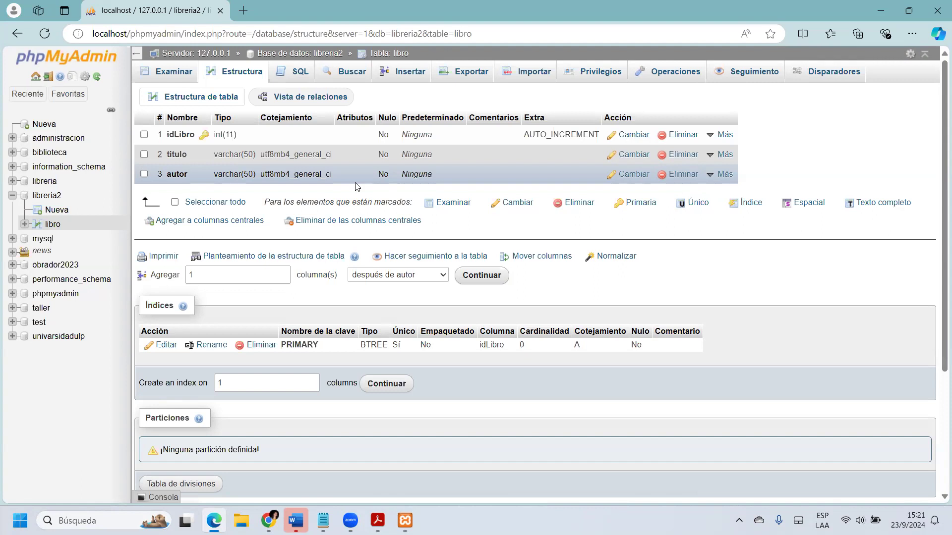
- Check that the libro table is empty, then start a new table in libreria2
click(56, 197)
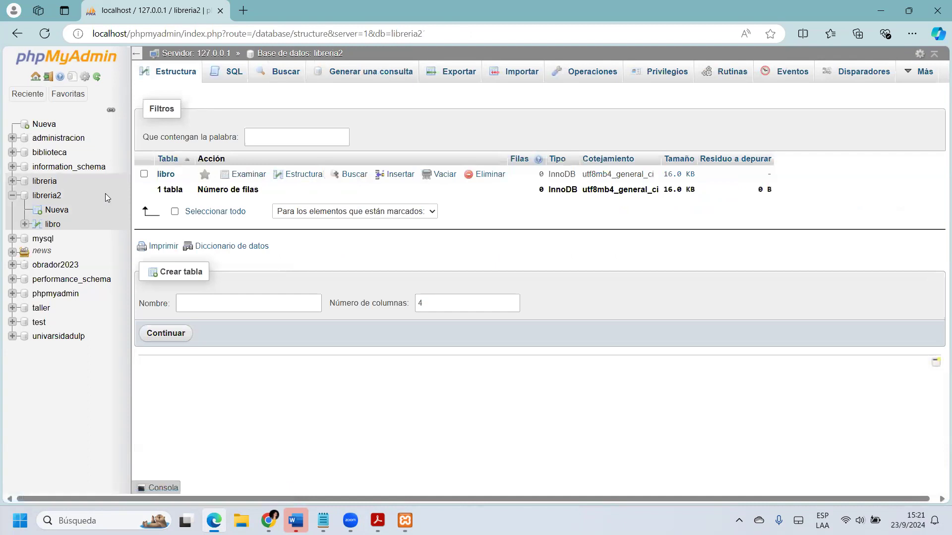
click(57, 225)
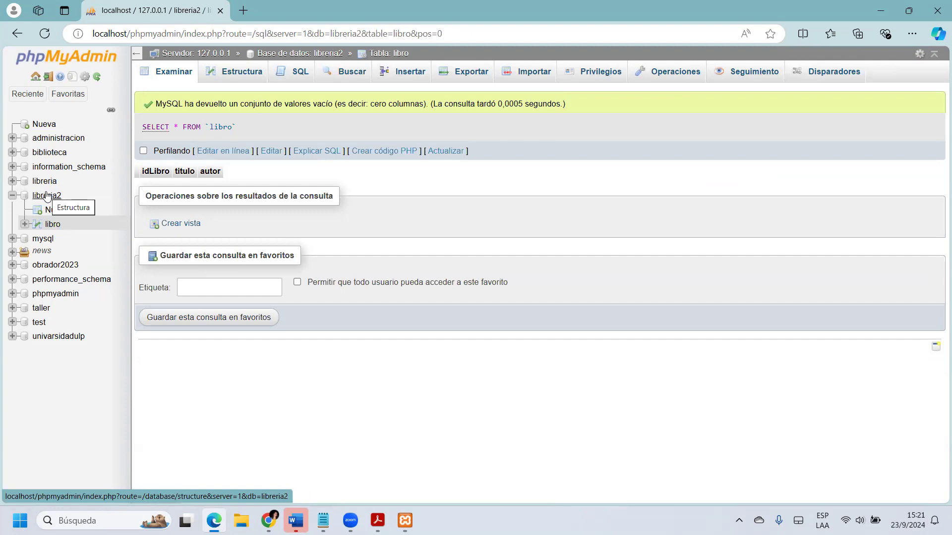
click(55, 210)
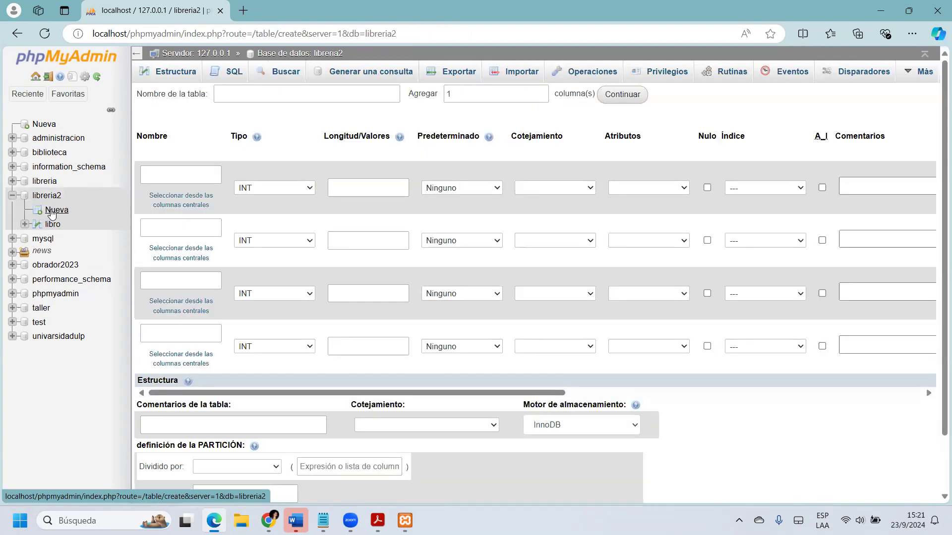
- Name the first column idEditorial and make it an auto-increment primary key
click(192, 172)
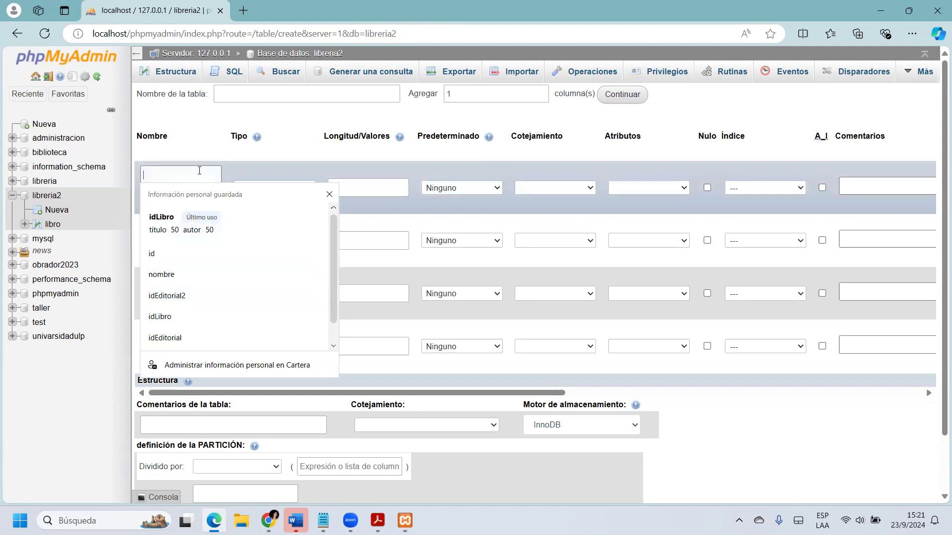
click(174, 301)
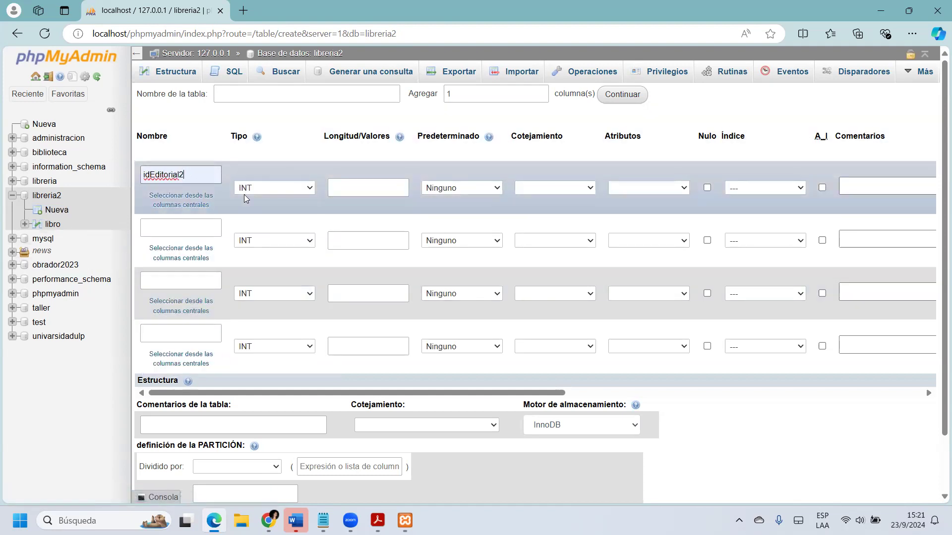
key(BackSpace)
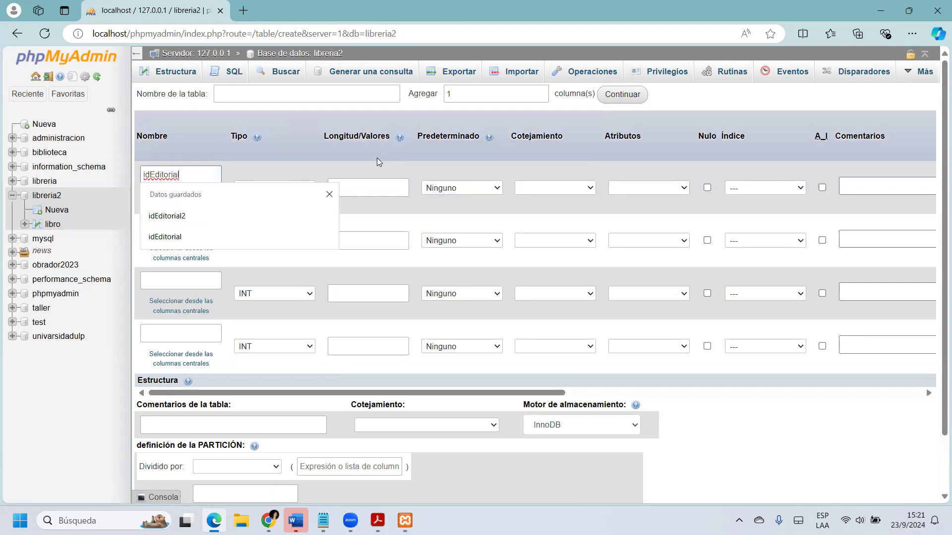
click(317, 209)
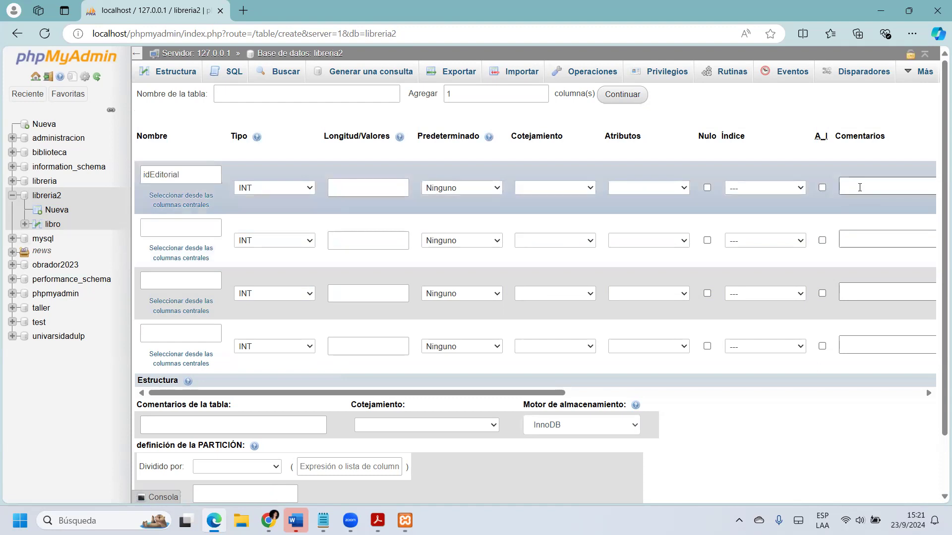
click(822, 188)
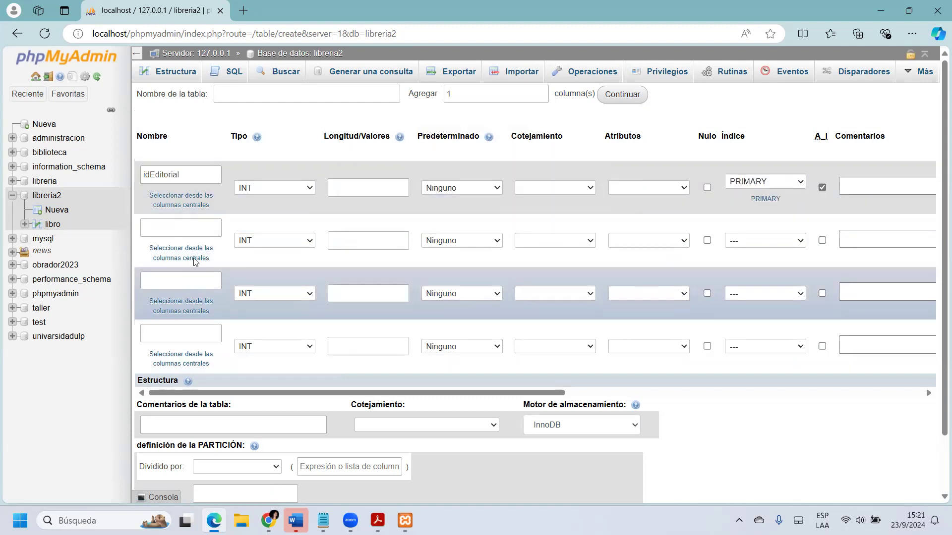
- Add a second column nombre of type VARCHAR with length 50
click(183, 230)
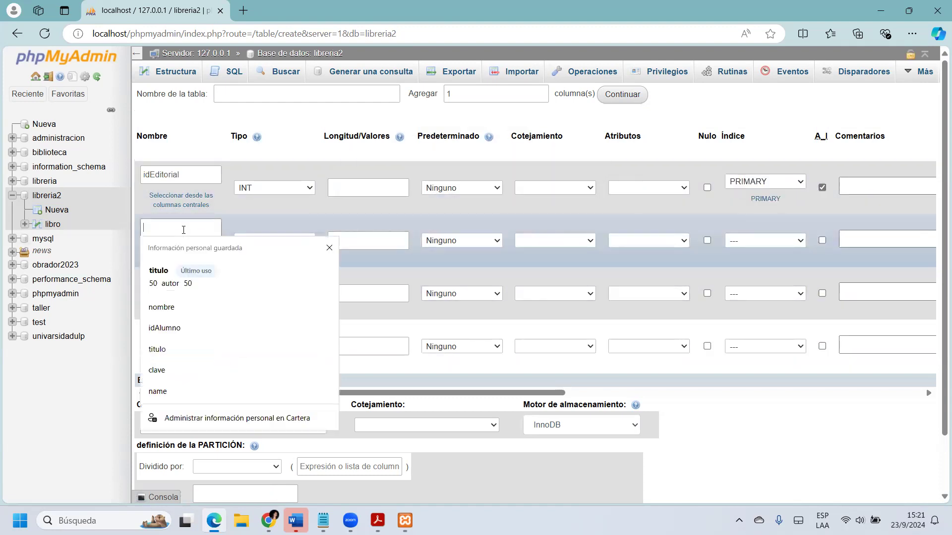
text(nombre)
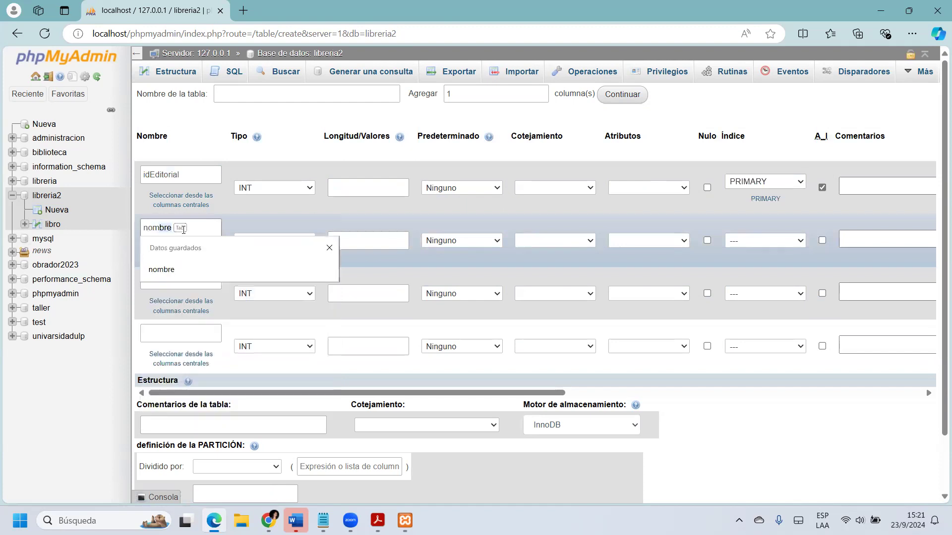
key(Escape)
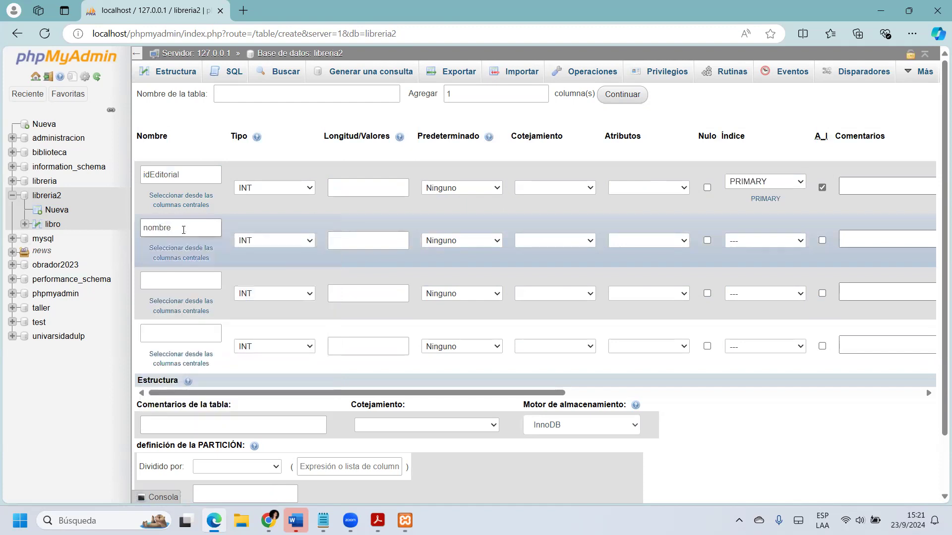
click(305, 242)
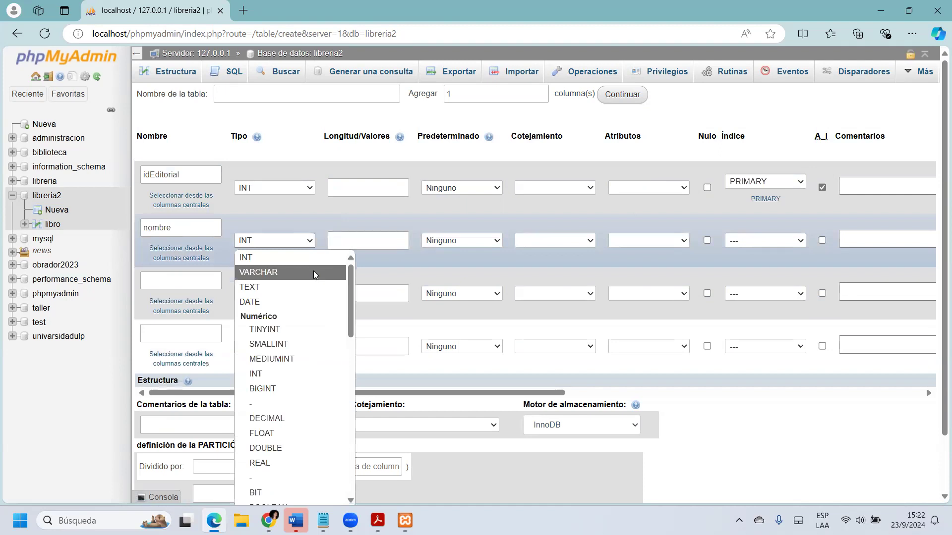
click(314, 271)
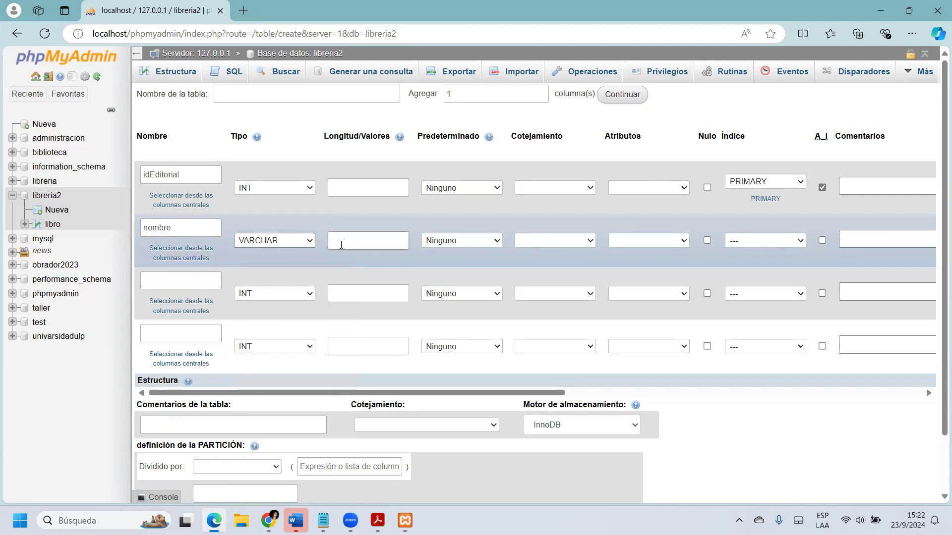
click(341, 243)
text(50)
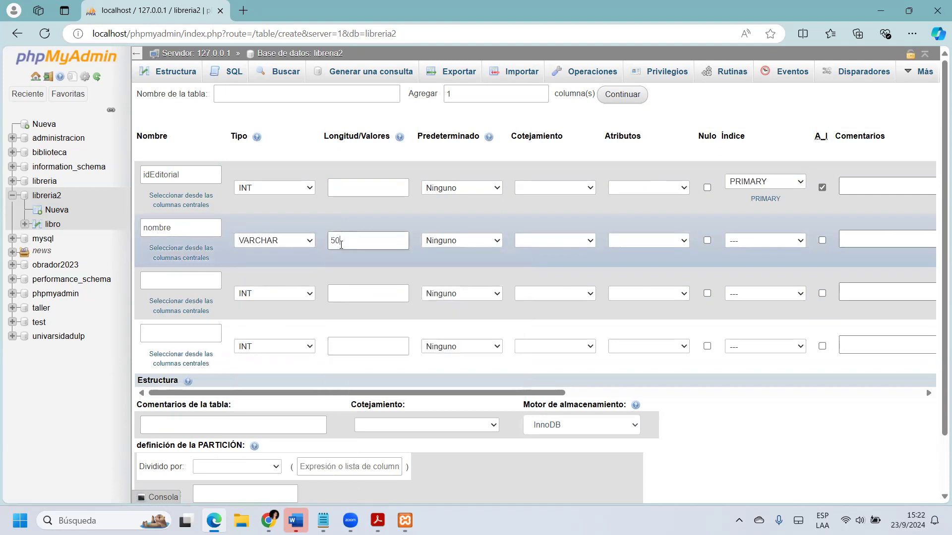
- Add a third column domicilio of type VARCHAR with length 50
click(203, 277)
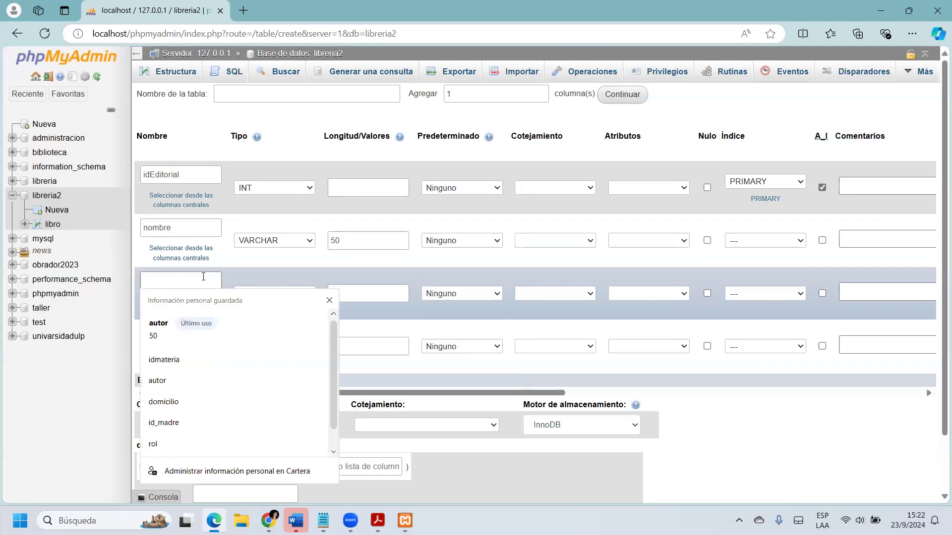
text(domicilio)
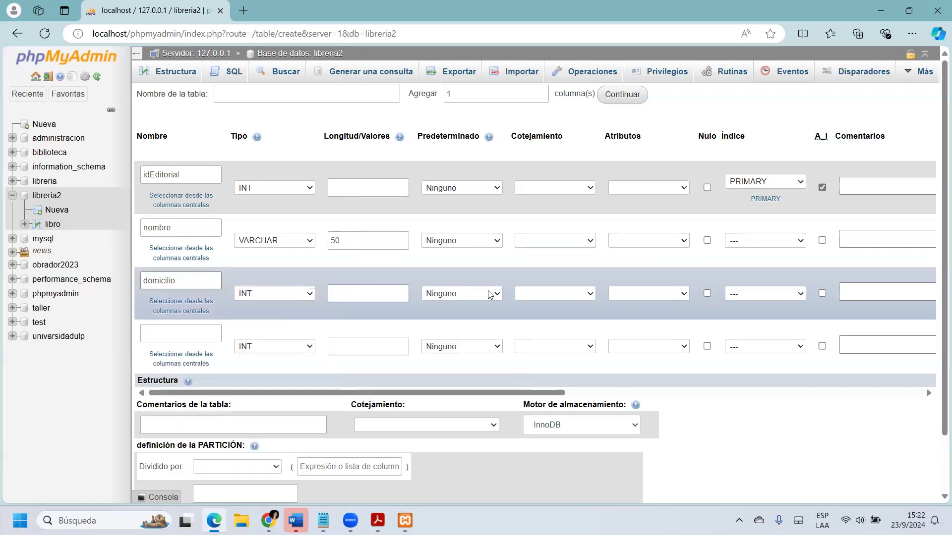
click(301, 294)
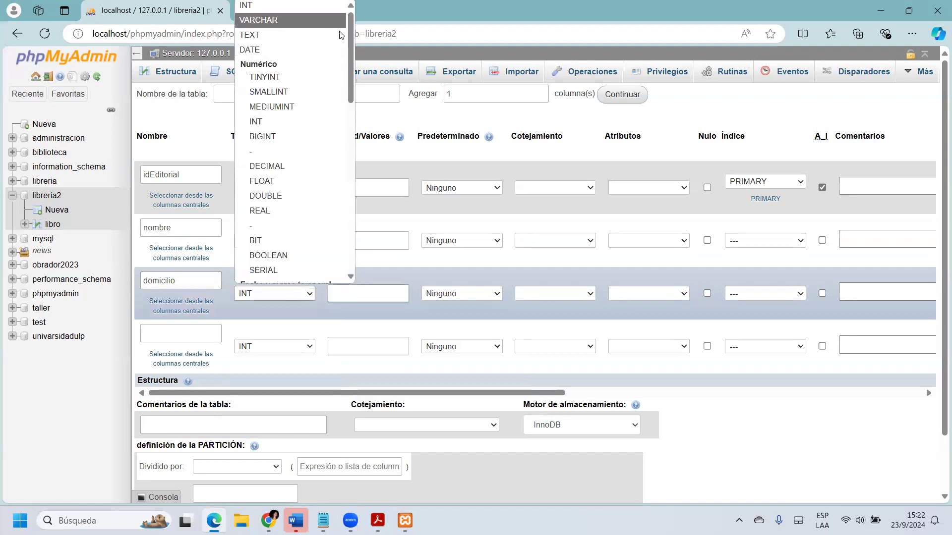
click(307, 22)
click(394, 295)
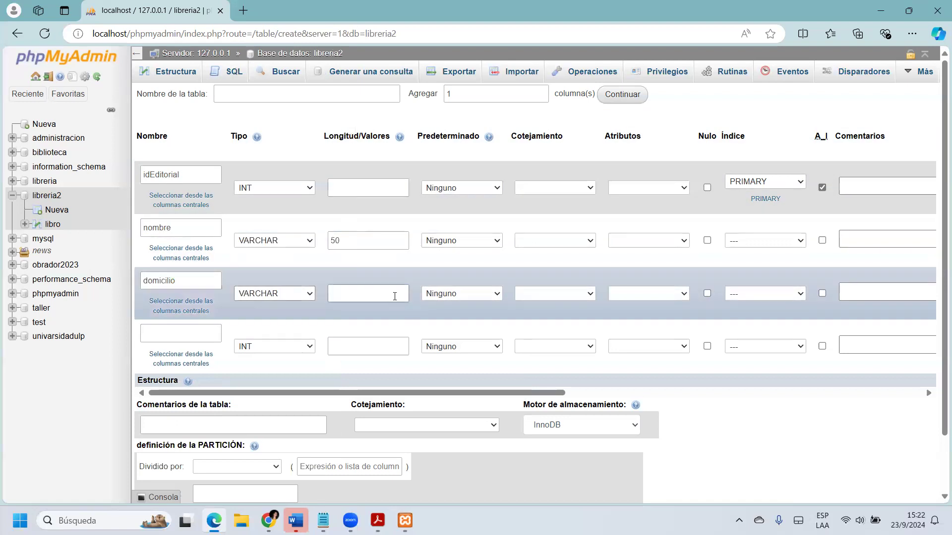
text(50)
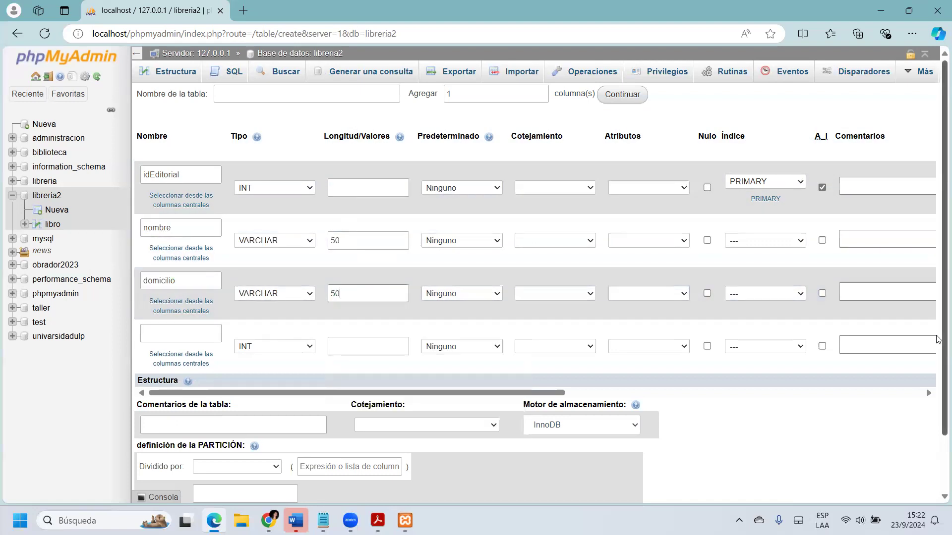
- Preview the CREATE TABLE SQL and select the whole statement
drag(939, 339, 937, 445)
click(192, 454)
drag(395, 297, 305, 262)
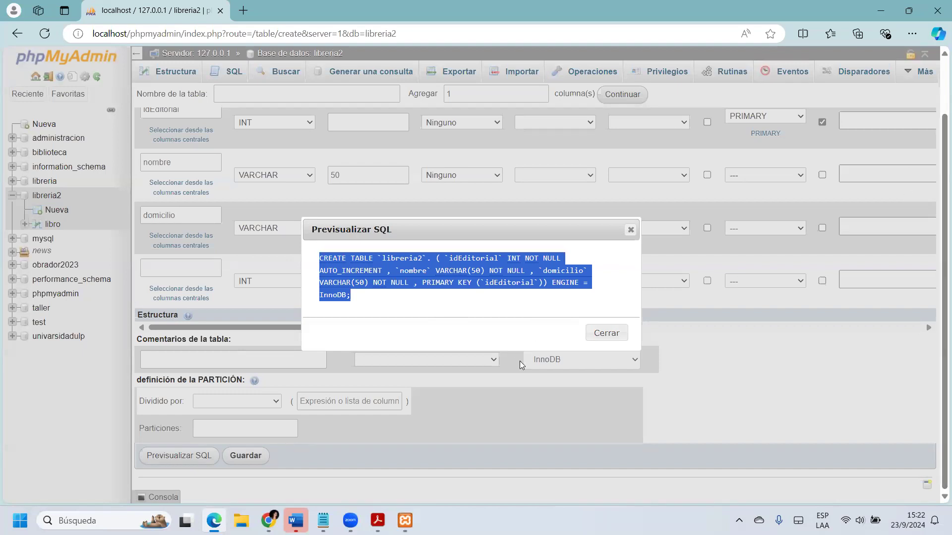
- Close the preview and enter 'editorial' as the table name
click(607, 332)
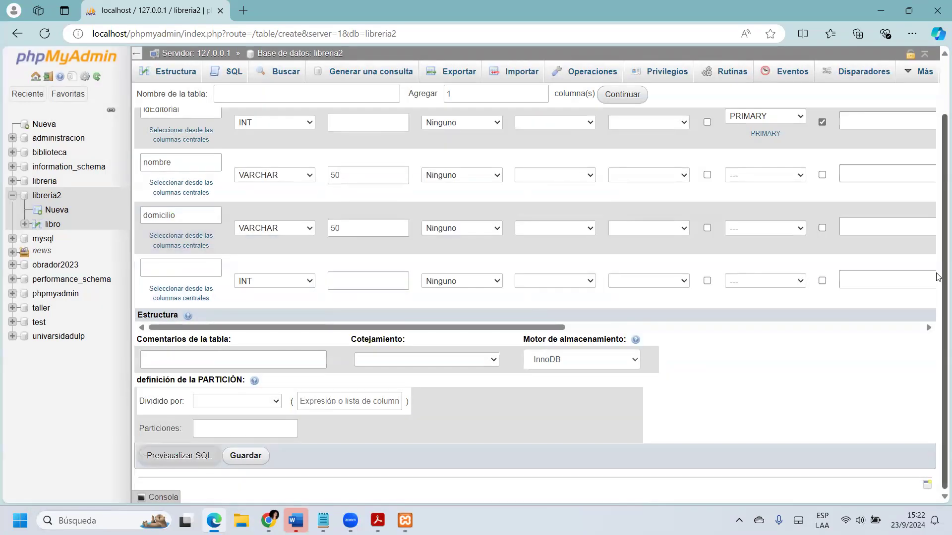
scroll(938, 270, up, 2)
click(249, 93)
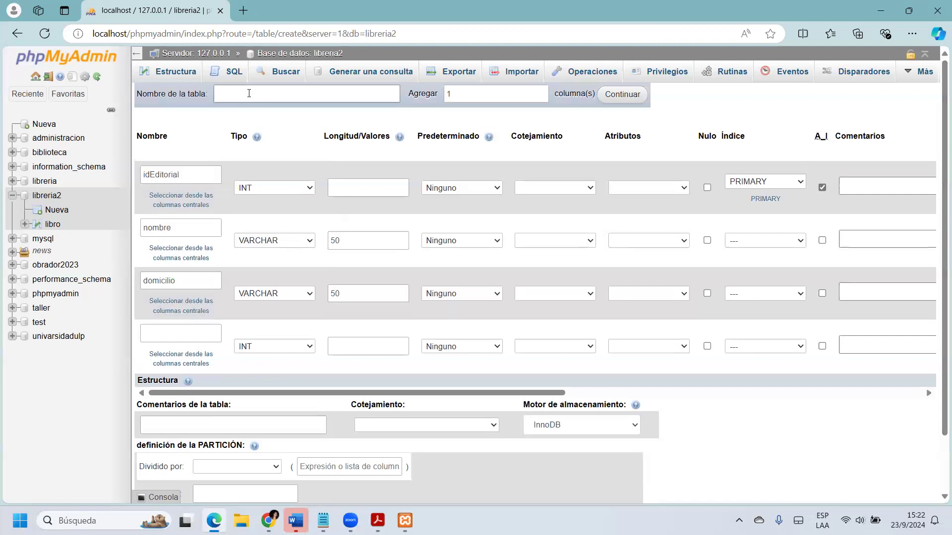
text(editorial)
double_click(256, 93)
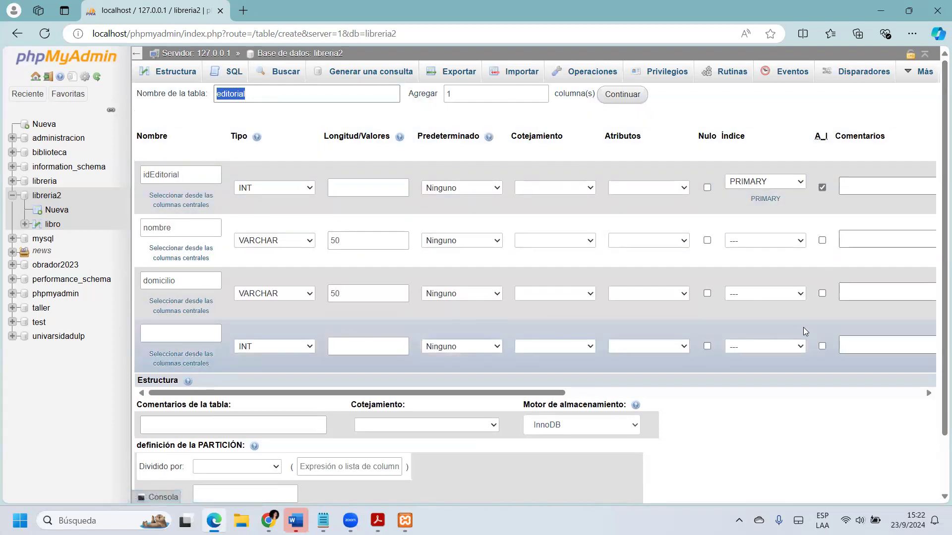
- Review the CREATE TABLE statement for libreria2.editorial again, then save the table
scroll(937, 279, down, 2)
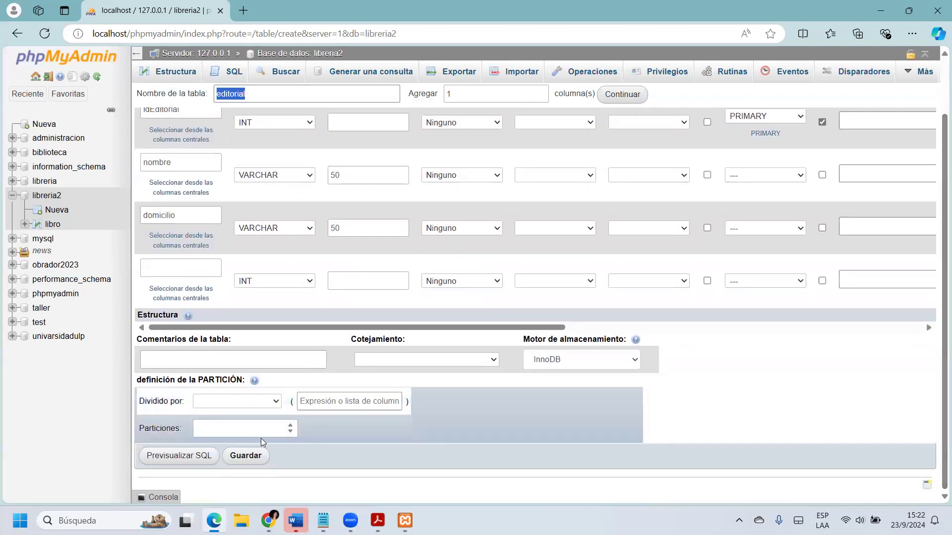
click(168, 457)
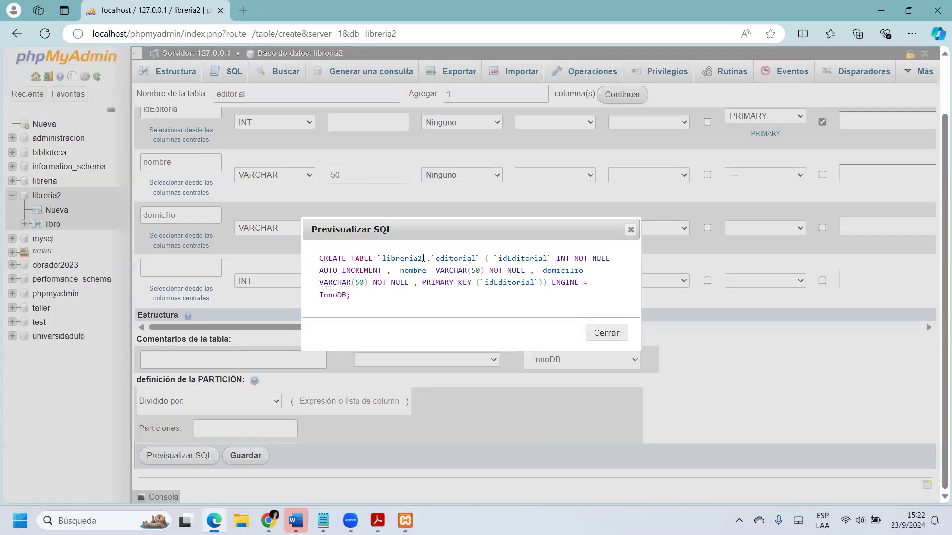
drag(422, 258, 380, 259)
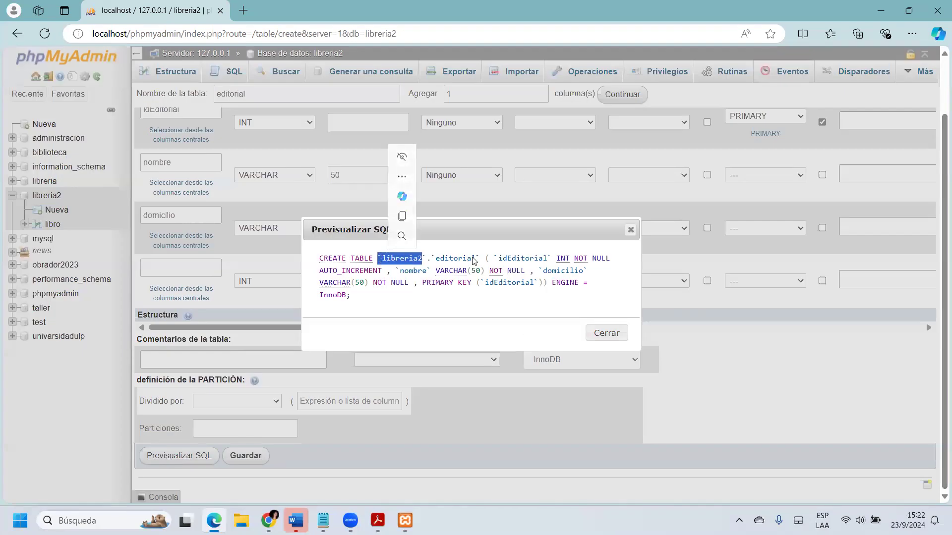
drag(479, 258, 550, 281)
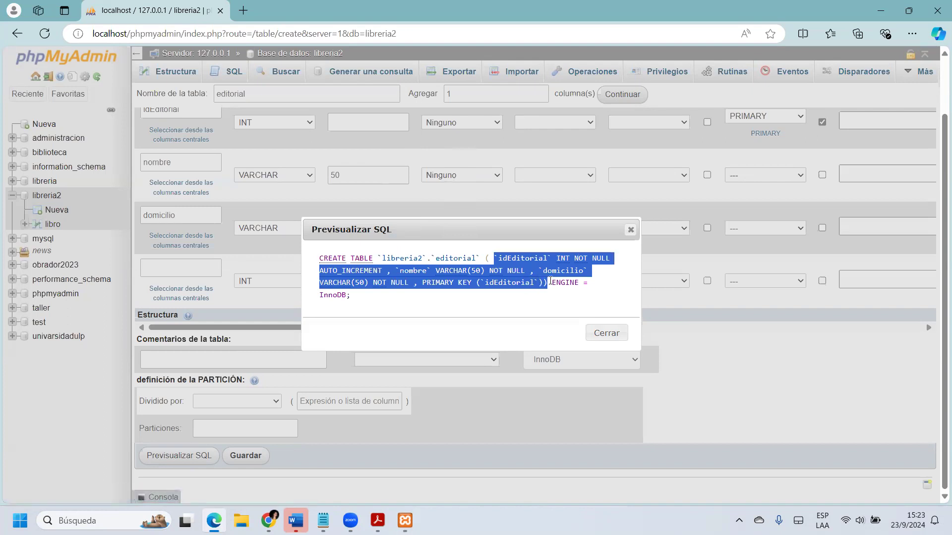
drag(550, 281, 551, 282)
click(630, 230)
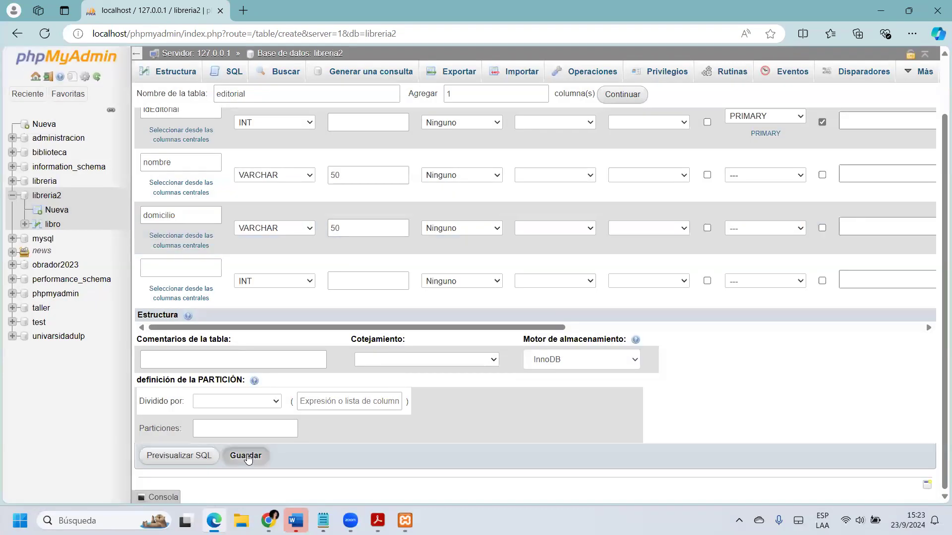
click(246, 456)
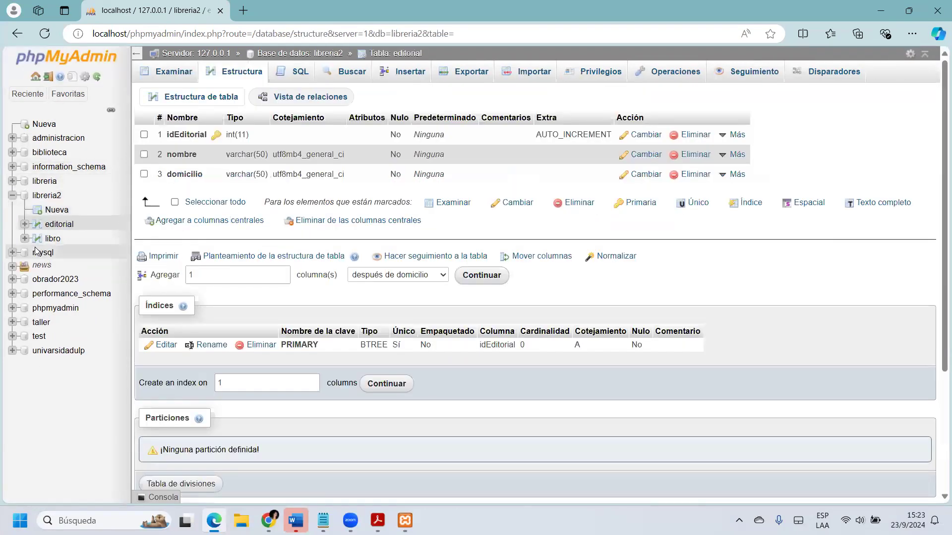
- In libro's Estructura view, add one new column after autor
click(51, 239)
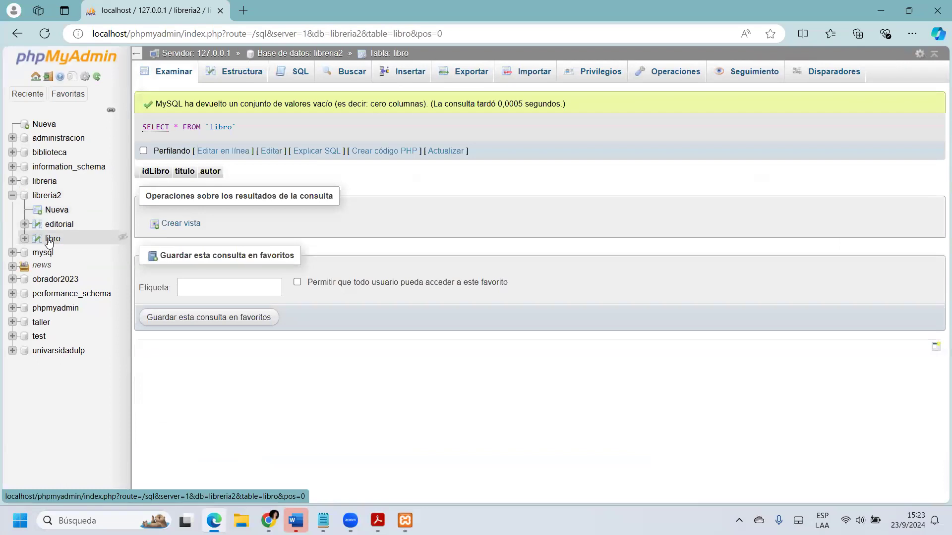
click(239, 73)
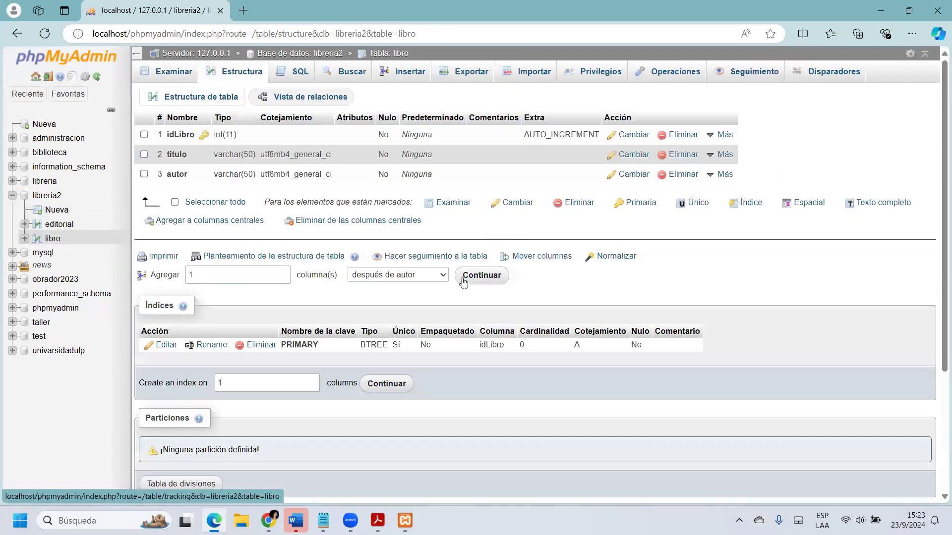
click(436, 275)
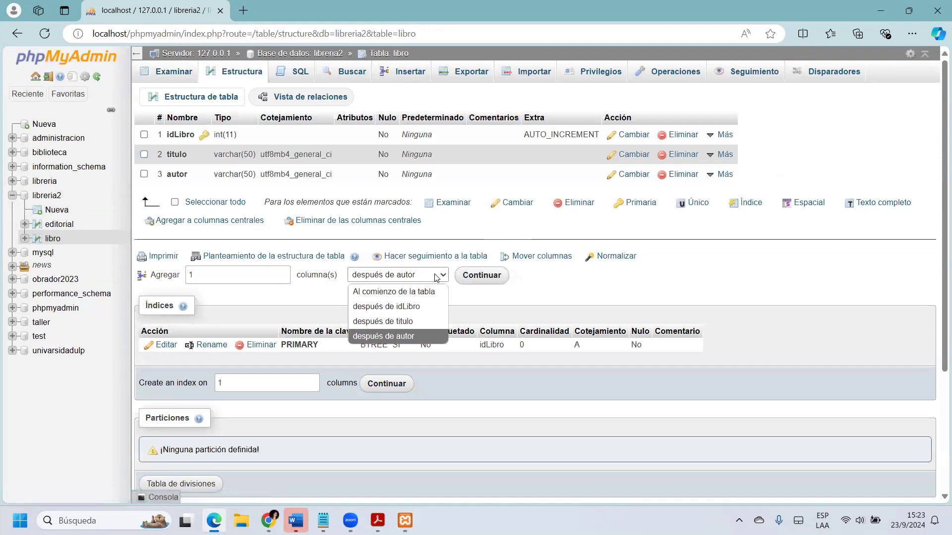
click(436, 276)
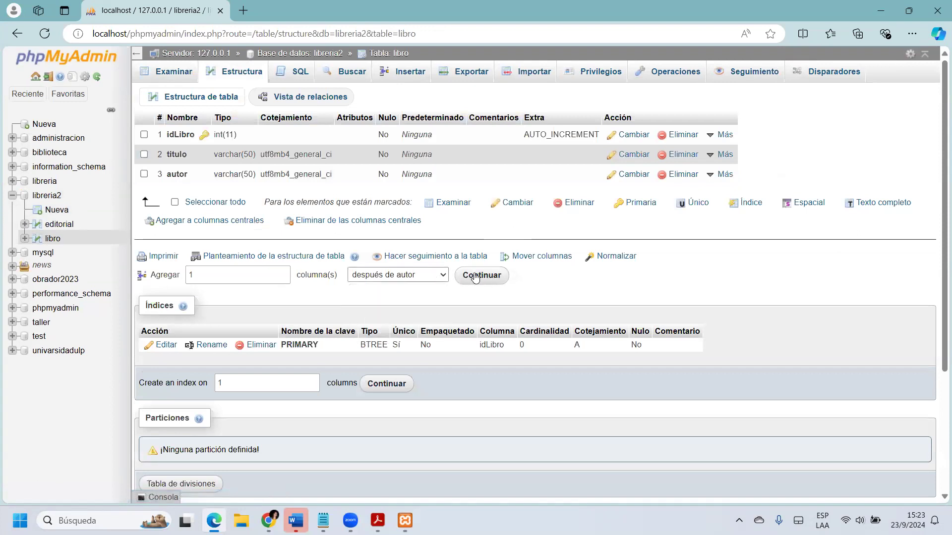
click(491, 278)
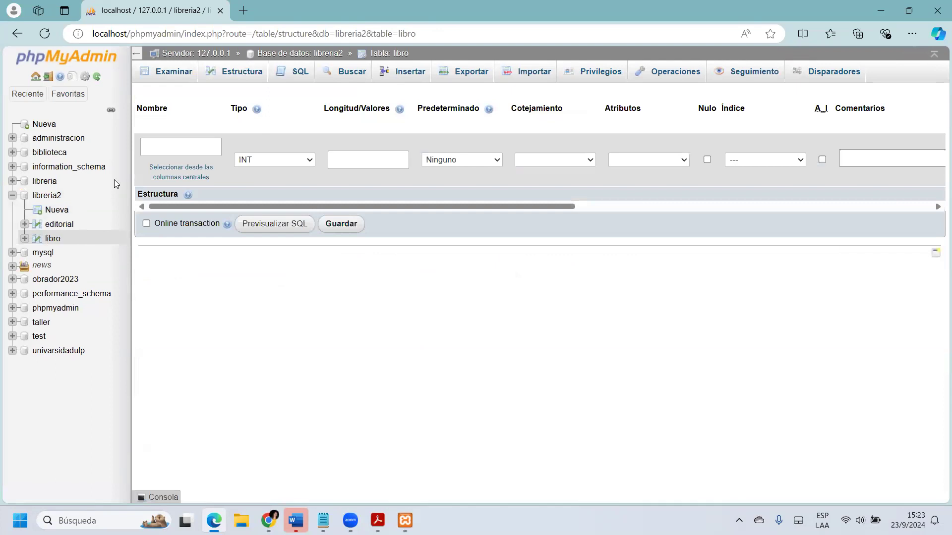
- Name the new column idEditorial2, give it an INDEX, and save it to libro
click(193, 145)
text(i)
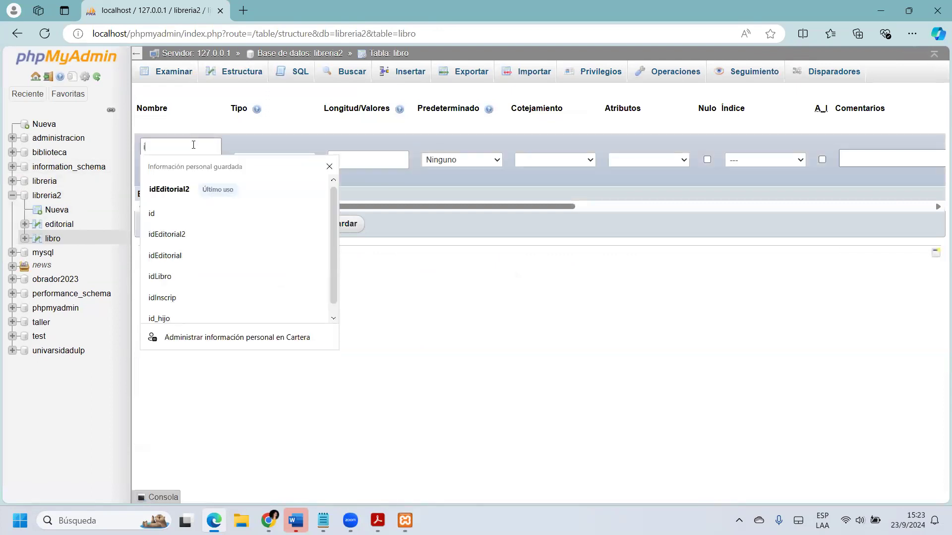
key(Down)
key(Return)
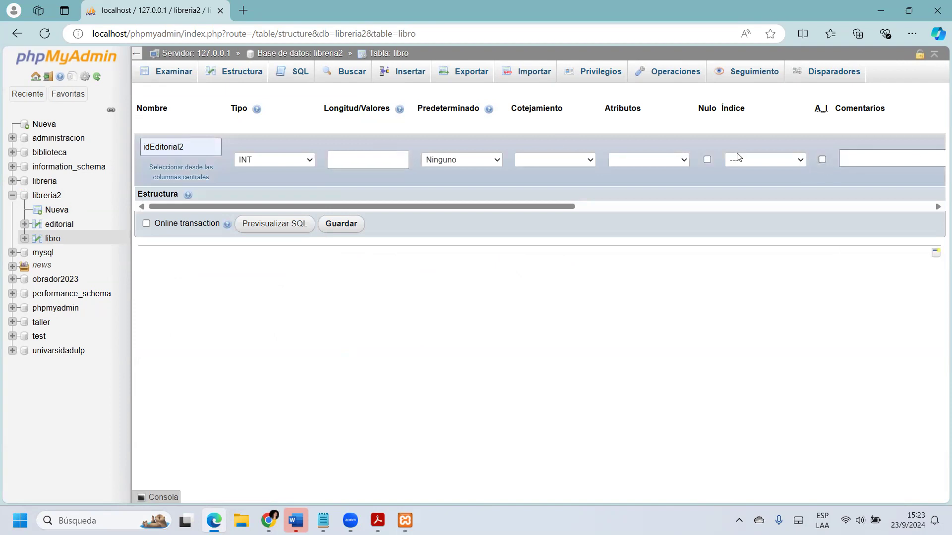
click(775, 161)
click(754, 222)
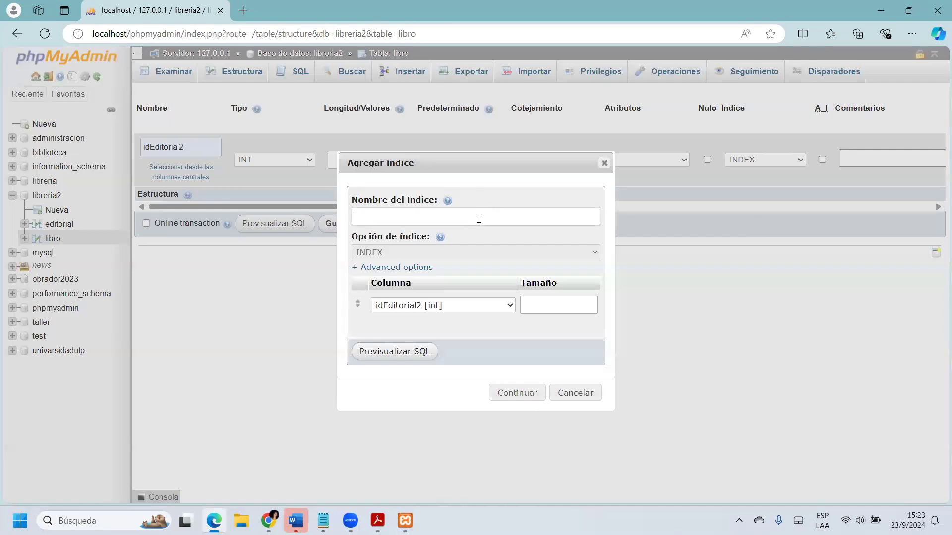
text(edi)
key(BackSpace)
key(BackSpace)
key(BackSpace)
click(514, 393)
click(341, 224)
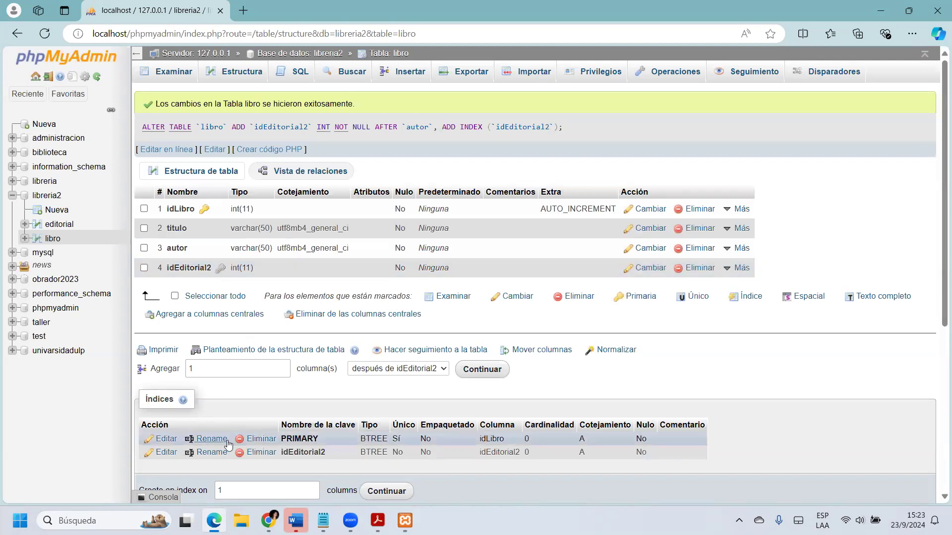
- Look at libro's relations view and column structure, then return to the libreria2 overview
click(303, 171)
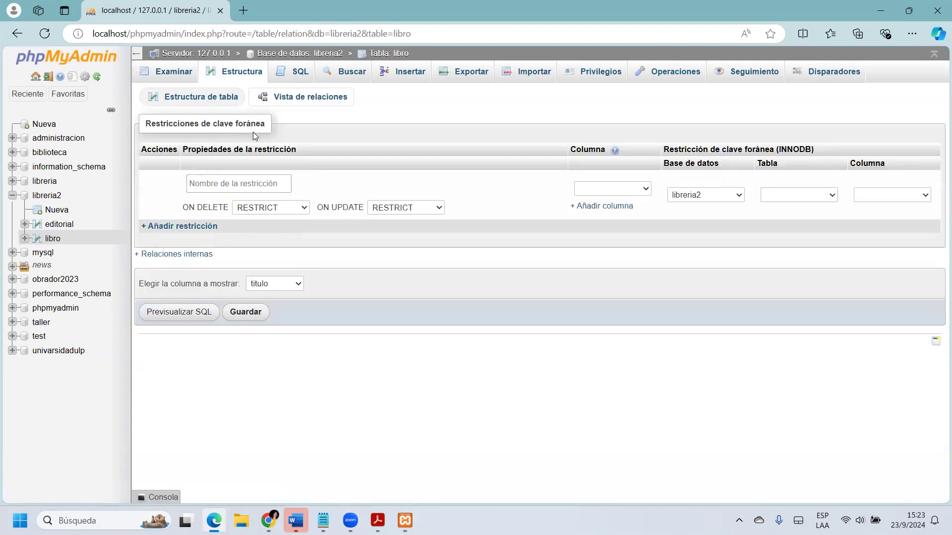
click(214, 100)
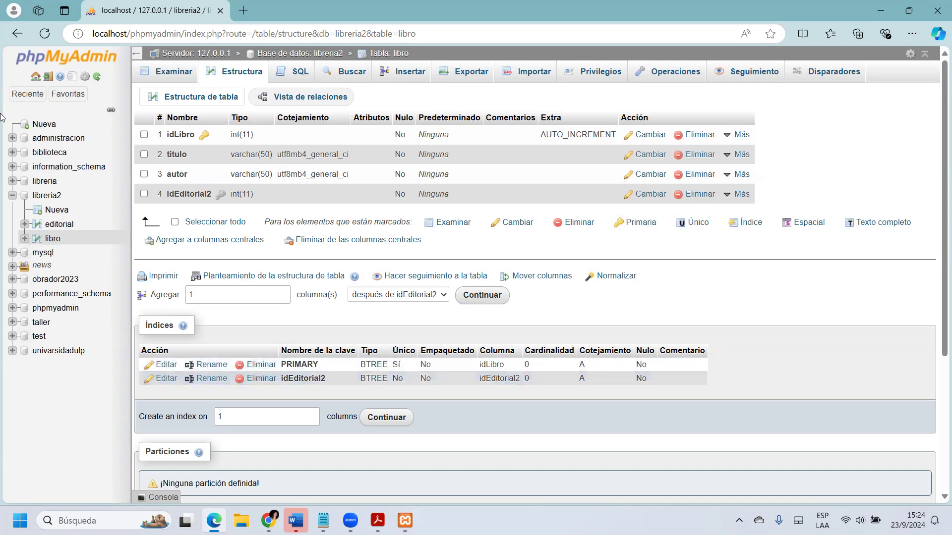
click(56, 197)
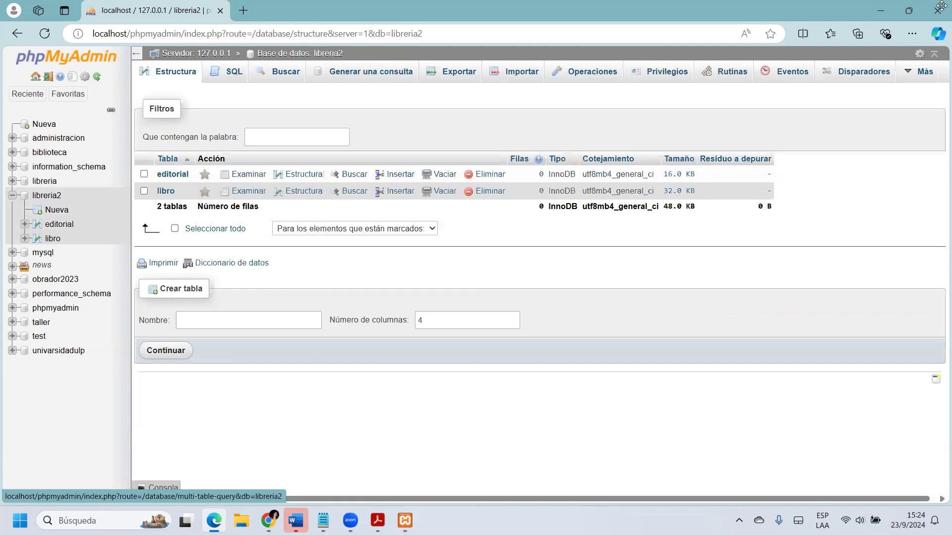
- Open Más > Diseñador and align the libro table box level with editorial
mouse_move(923, 74)
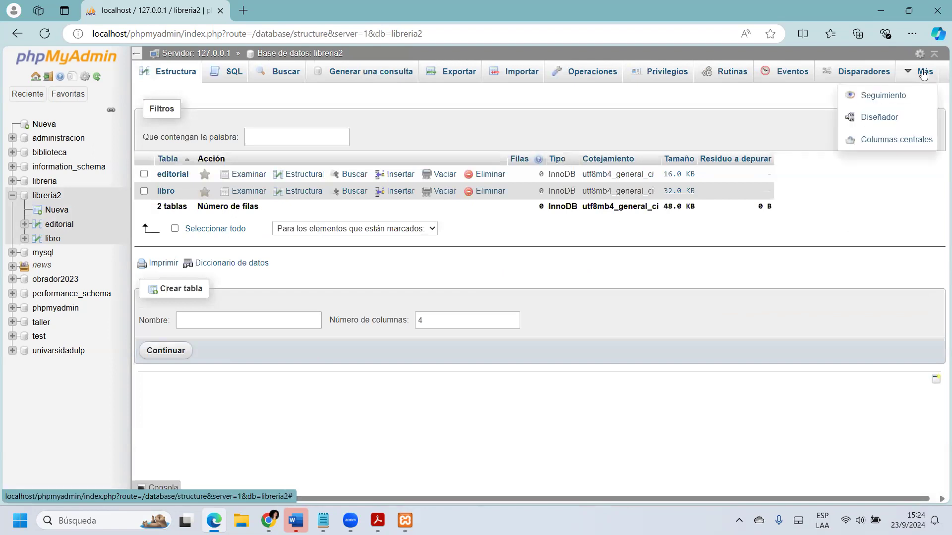
click(887, 122)
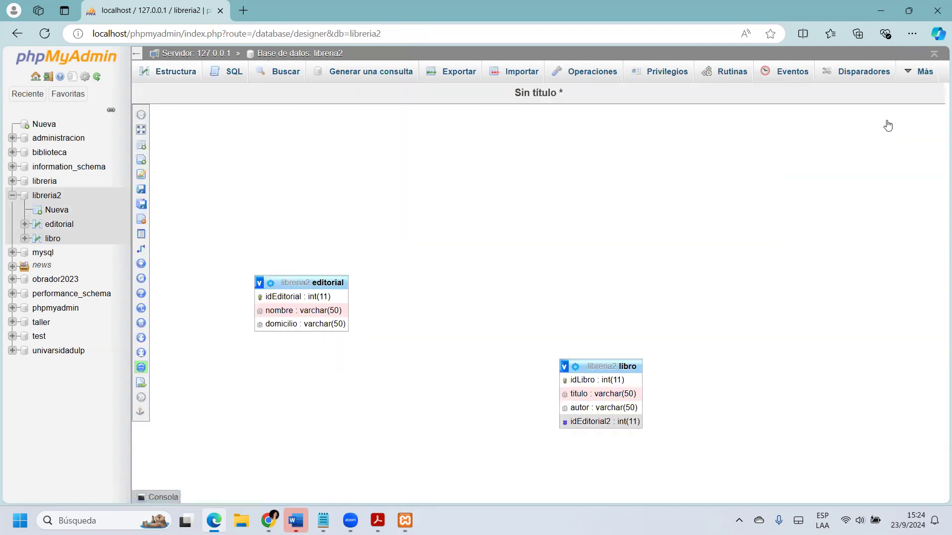
drag(619, 366, 592, 282)
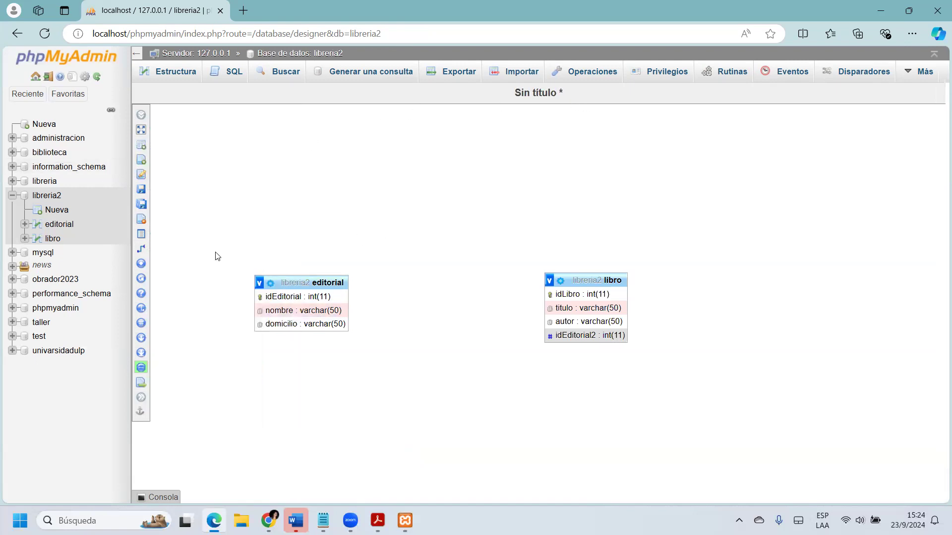
mouse_move(150, 253)
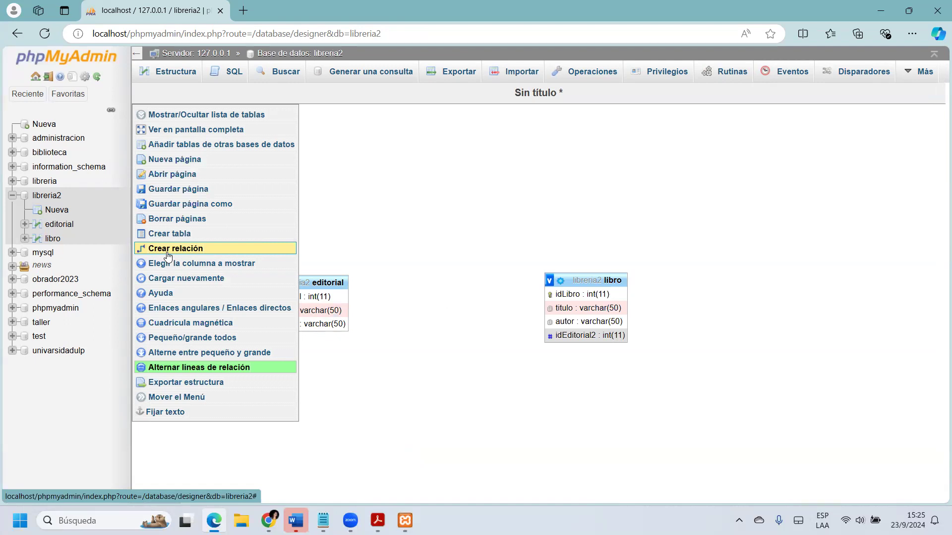
- Start a relation from editorial's idEditorial to libro's idEditorial2 with Crear relación
click(266, 250)
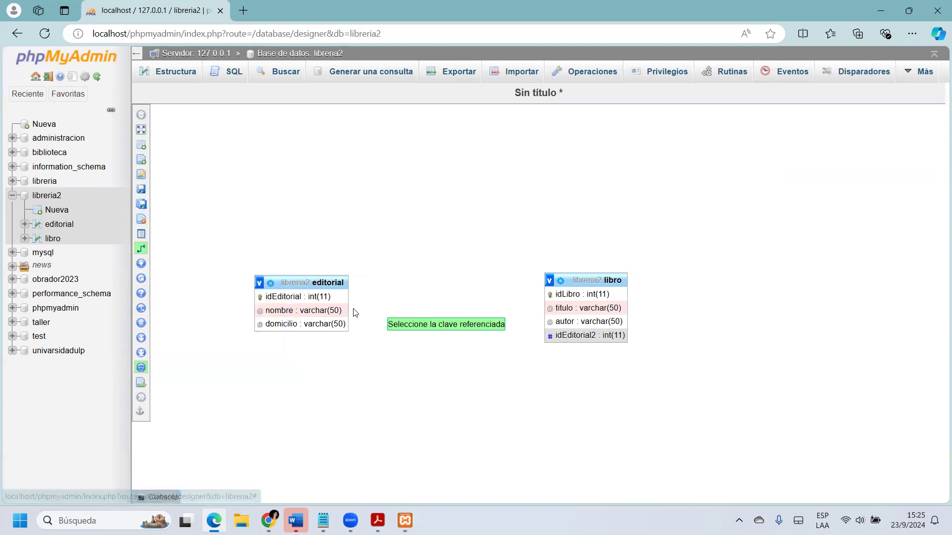
click(328, 296)
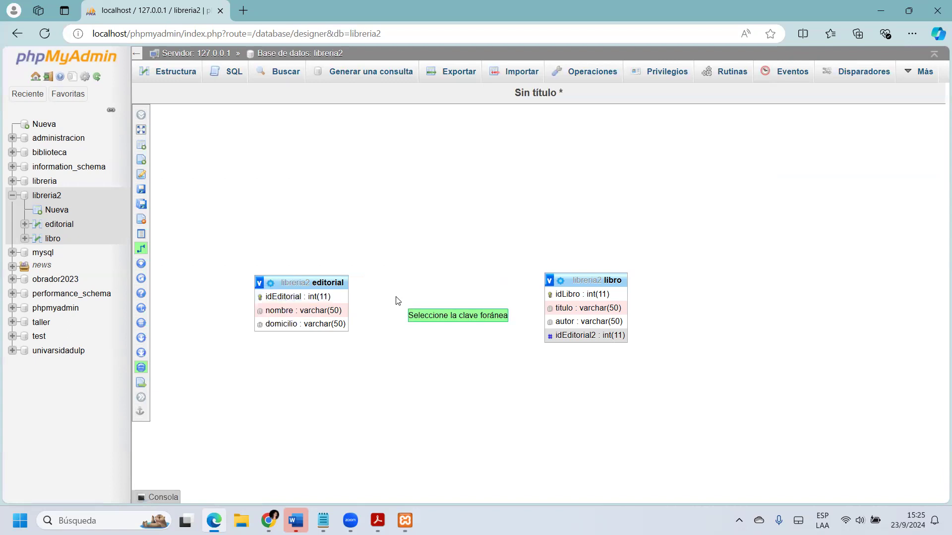
click(602, 336)
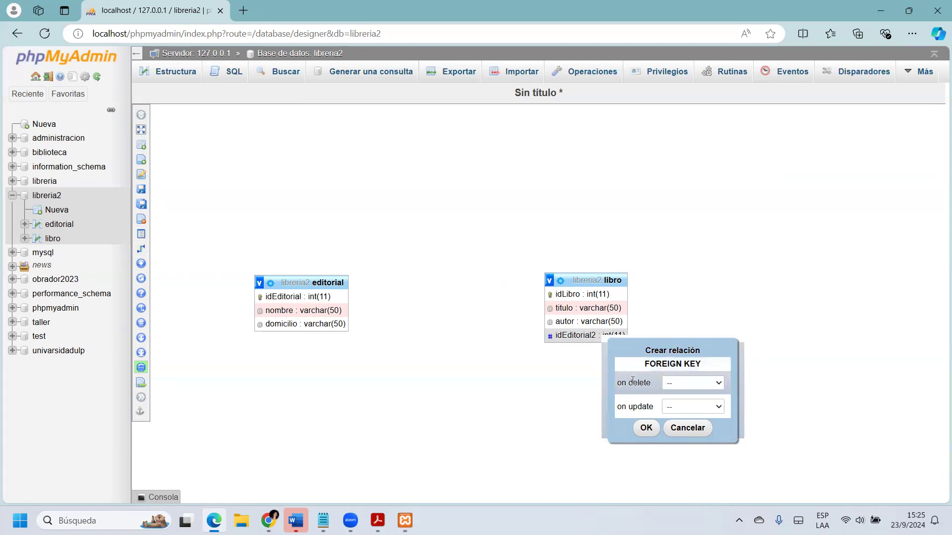
- Leave on delete and on update at '--' and confirm the foreign key relation
drag(624, 382, 663, 385)
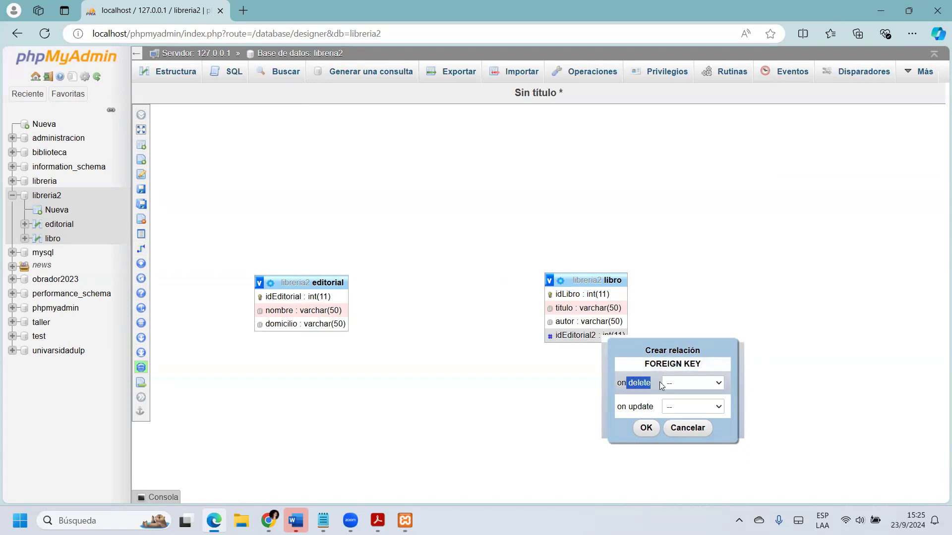
click(722, 384)
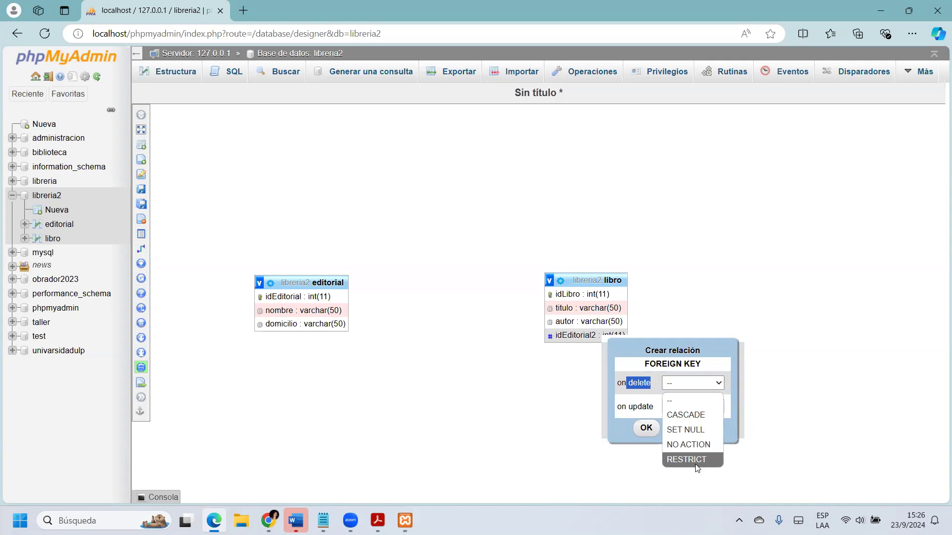
click(709, 403)
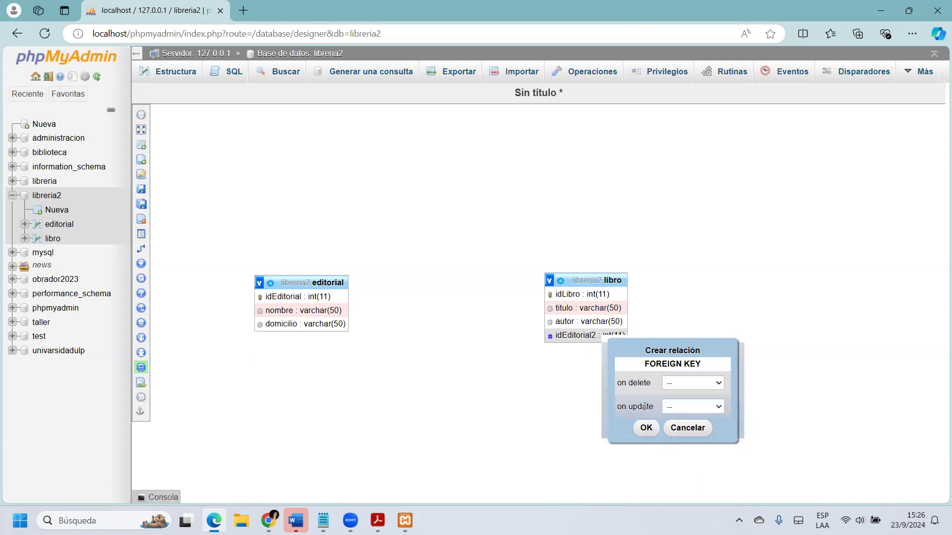
click(720, 407)
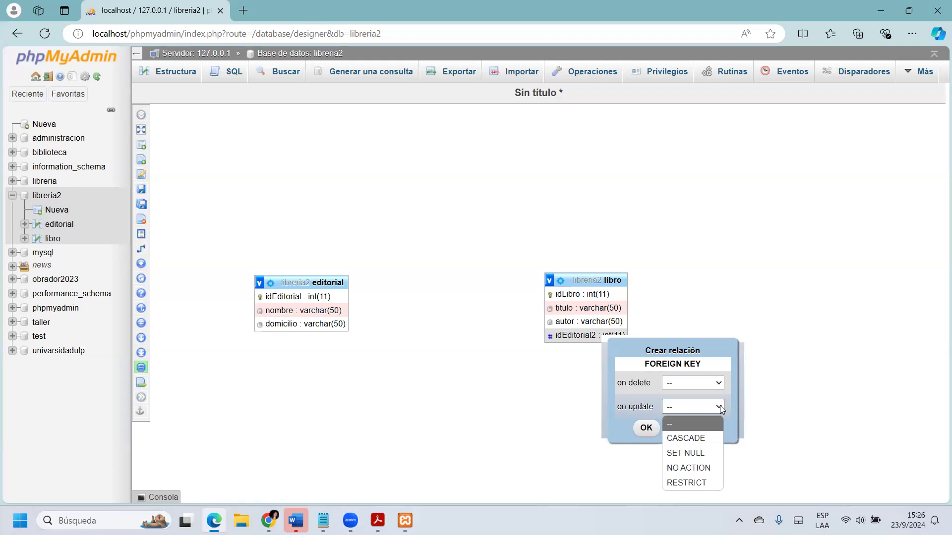
click(624, 423)
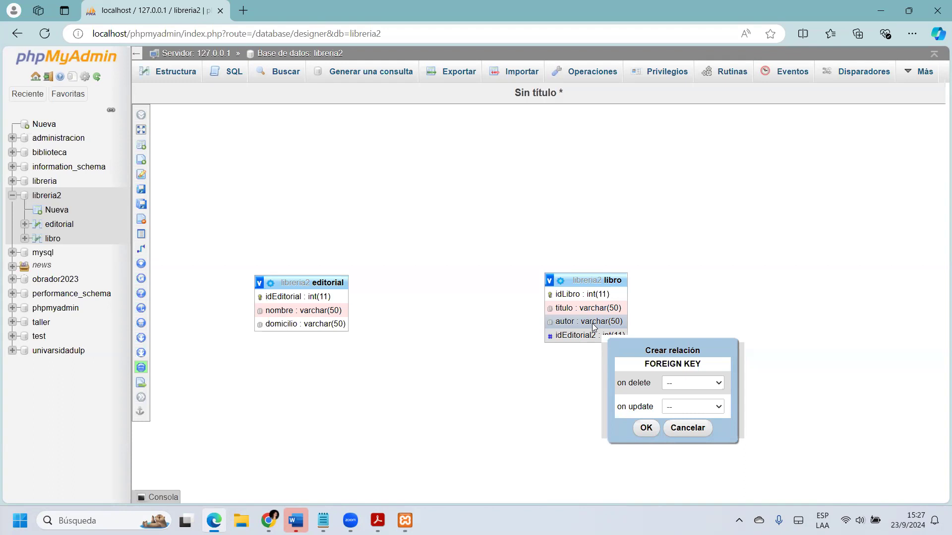
click(646, 428)
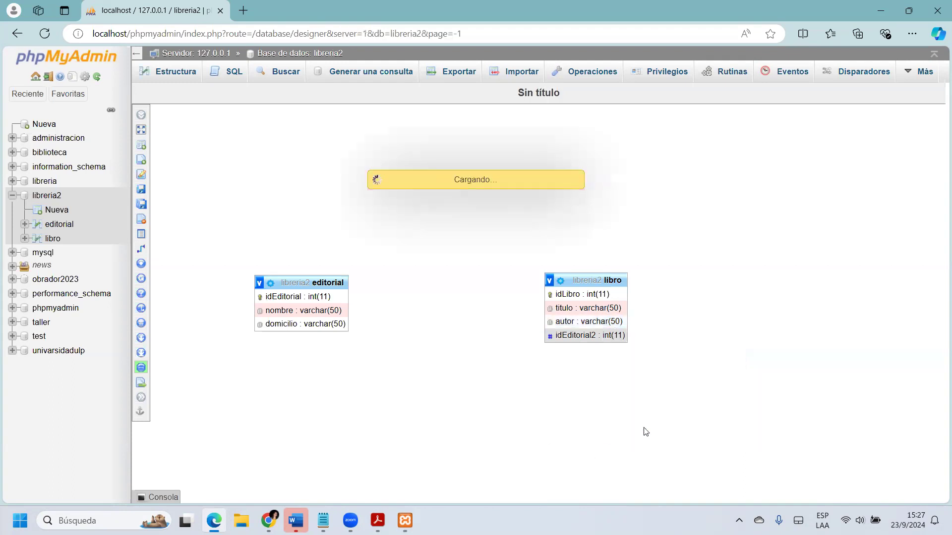
- Reposition the editorial table and save the designer layout as page 'libreria2'
drag(572, 171, 583, 219)
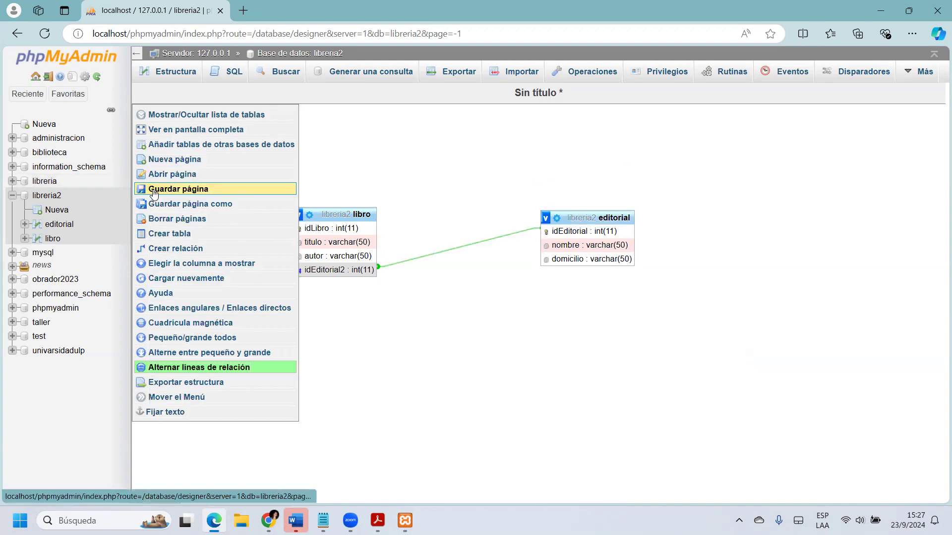
click(149, 189)
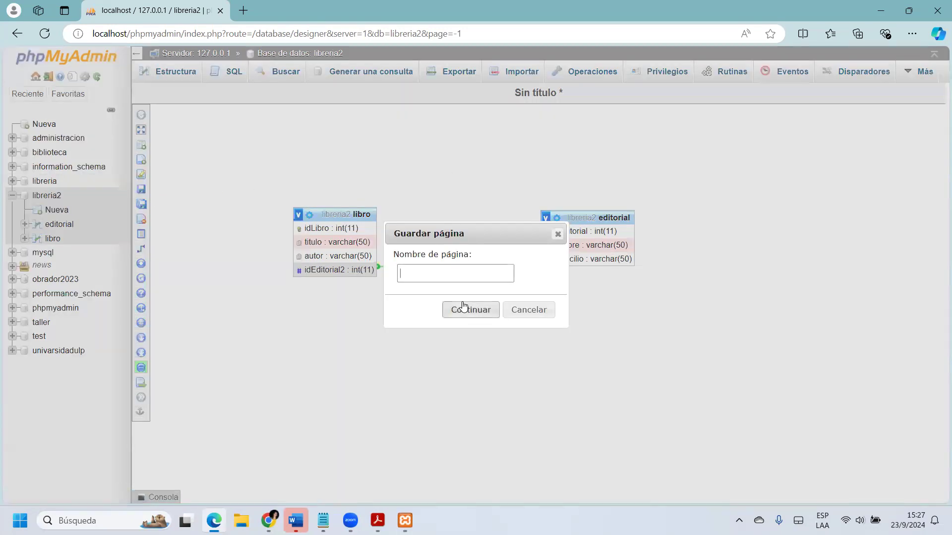
text(libreria2)
click(474, 312)
drag(564, 93, 513, 93)
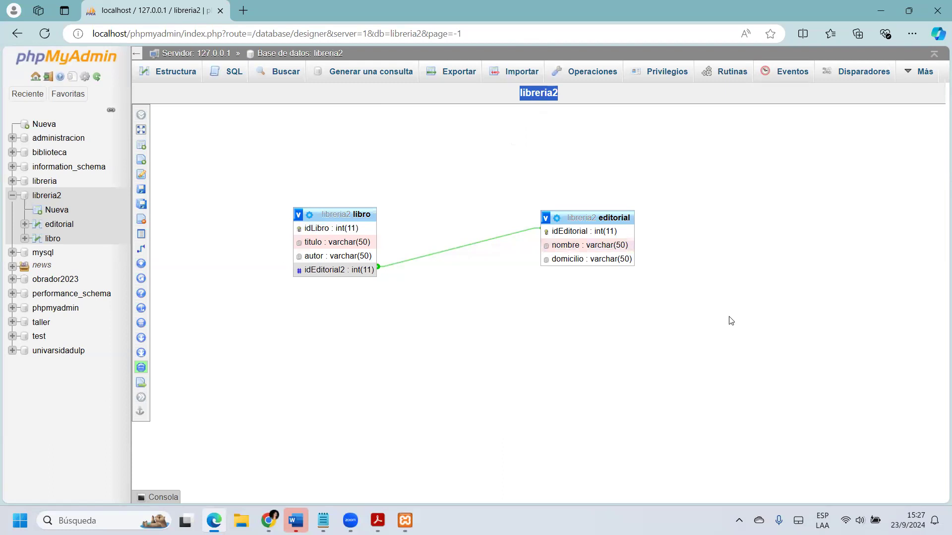
click(569, 93)
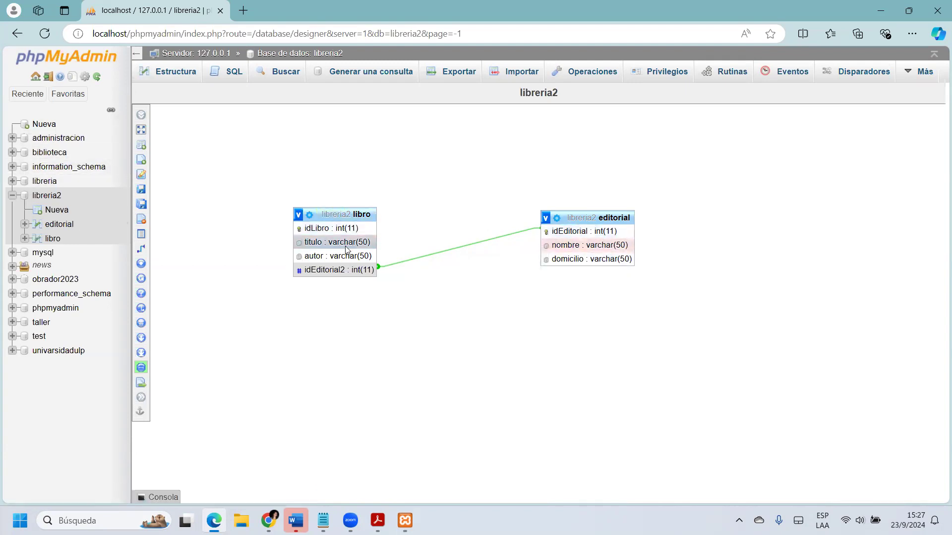
- Start a new libro row with titulo 'capaerucita roja' and autor 'desconocido' from autofill
click(52, 239)
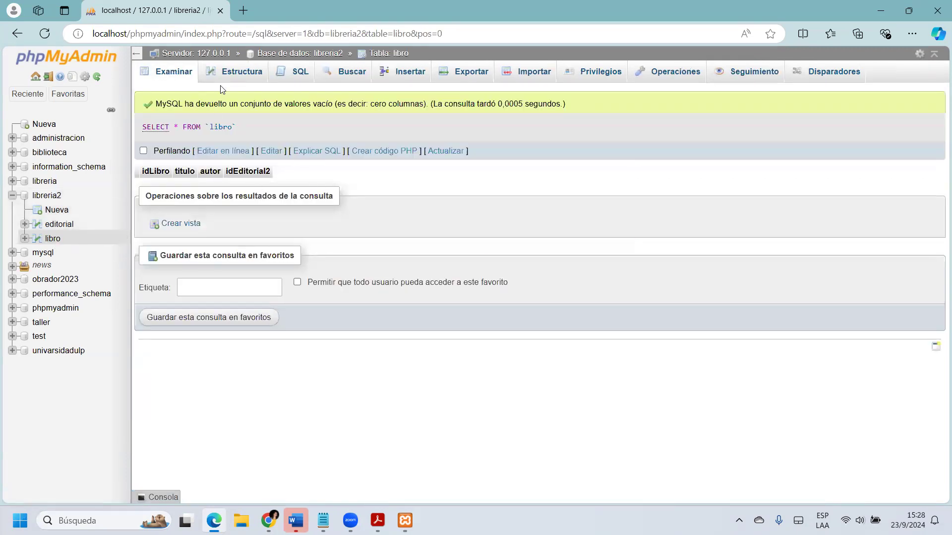
click(416, 73)
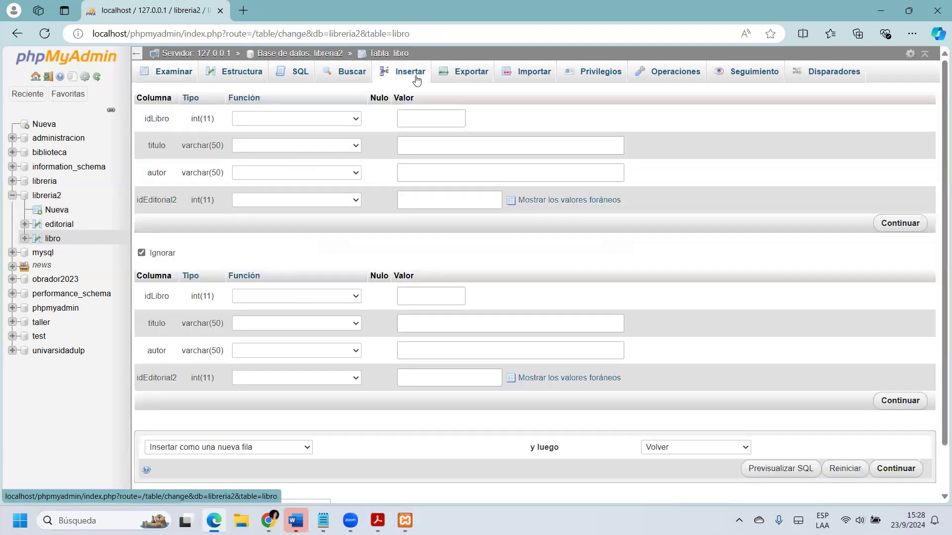
click(440, 146)
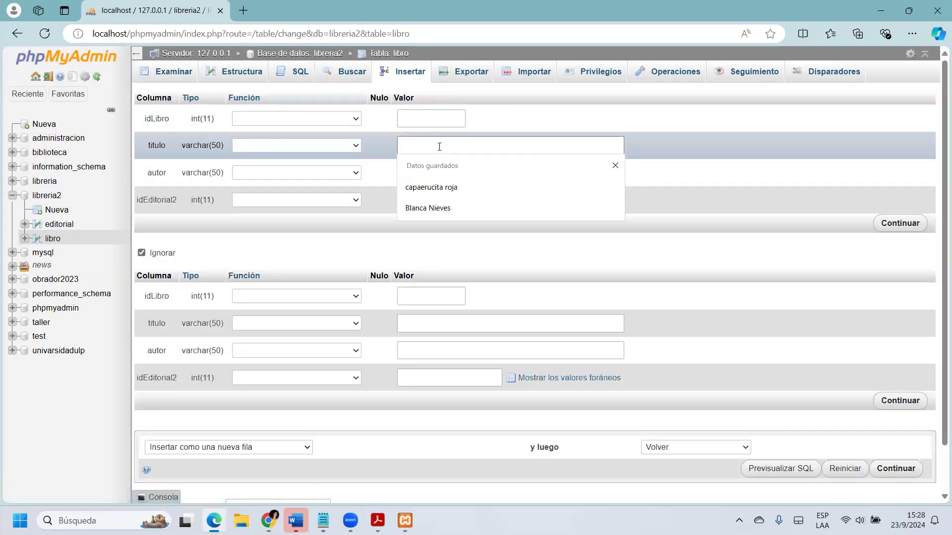
click(435, 187)
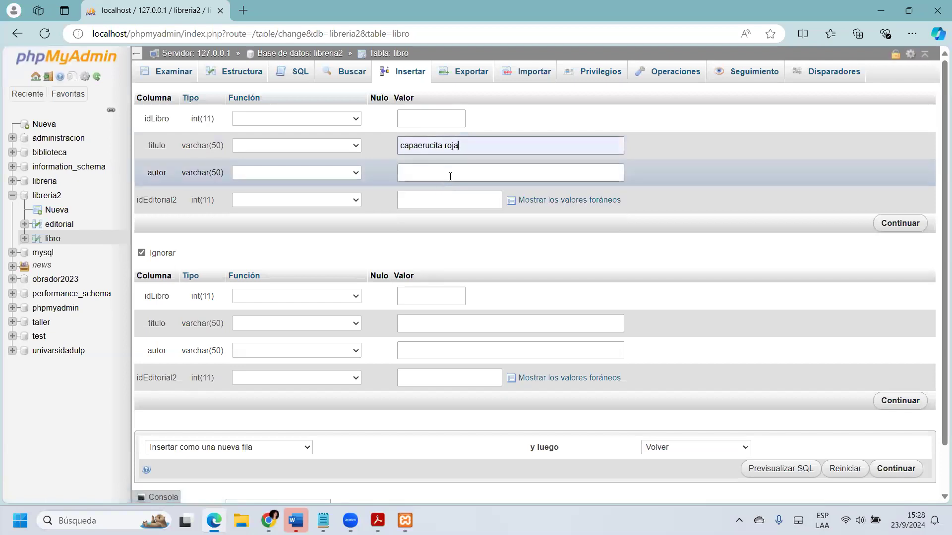
click(450, 177)
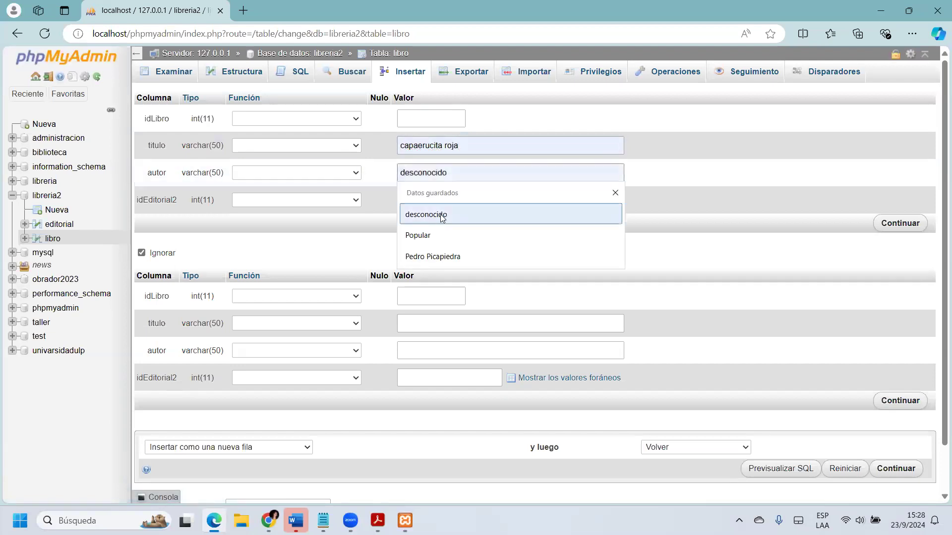
click(440, 214)
- Abandon the unsaved libro form and switch to the editorial table
click(431, 195)
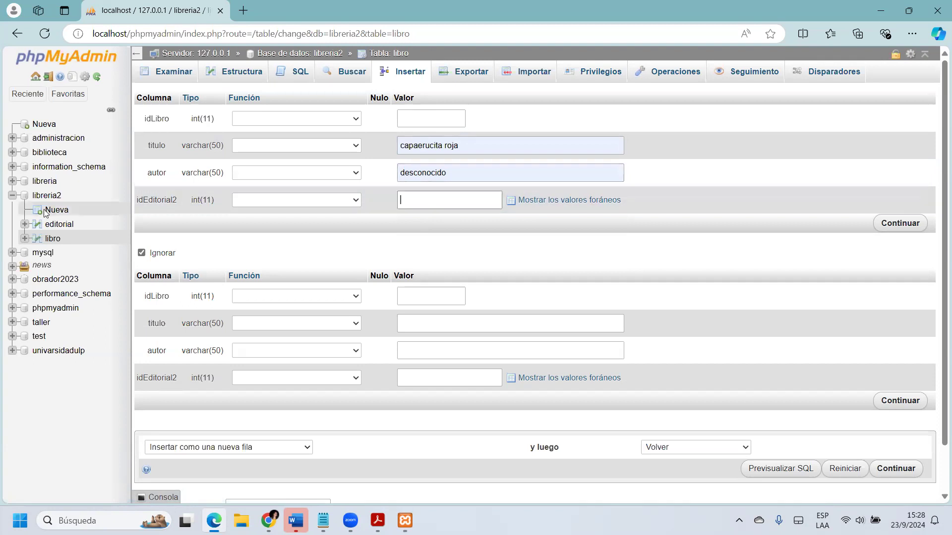
click(59, 227)
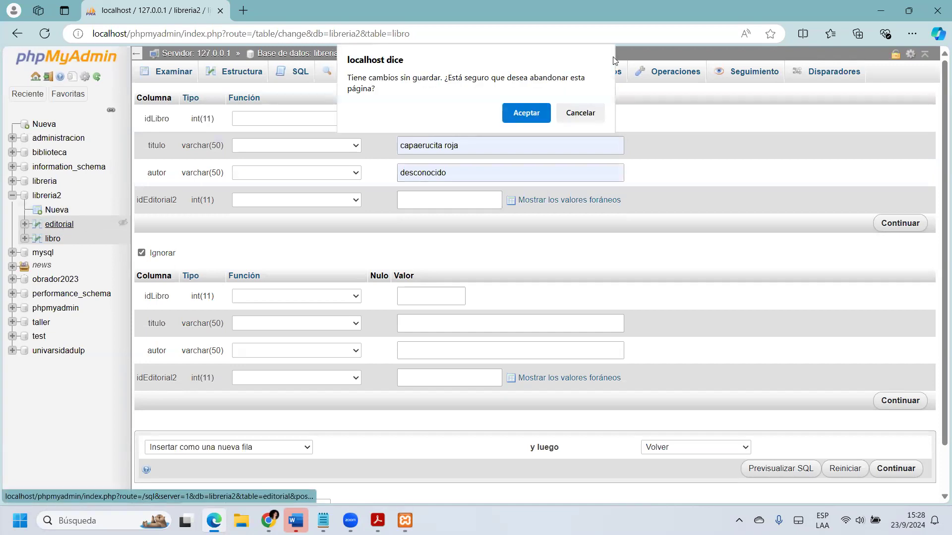
click(527, 115)
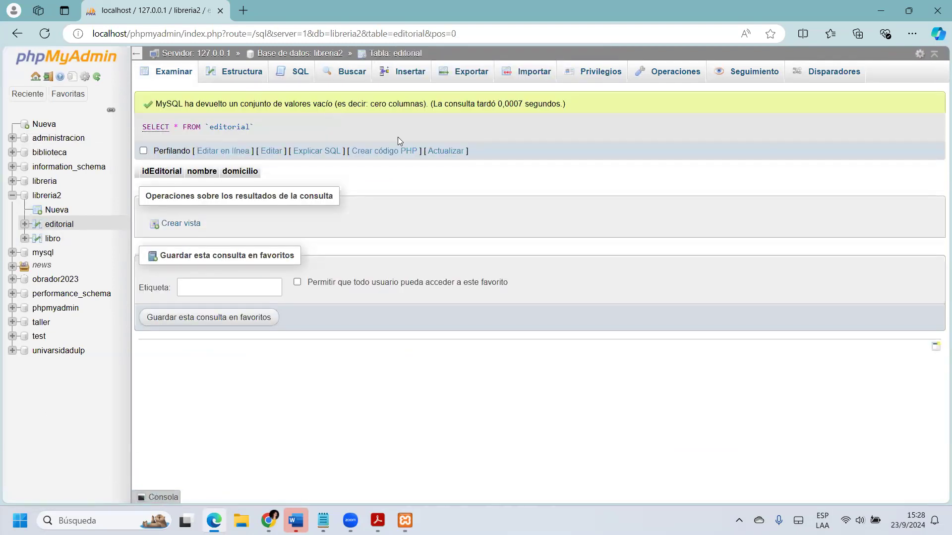
- Enter the first editorial row: nombre 'alba', domicilio 'av sucre 123'
click(413, 72)
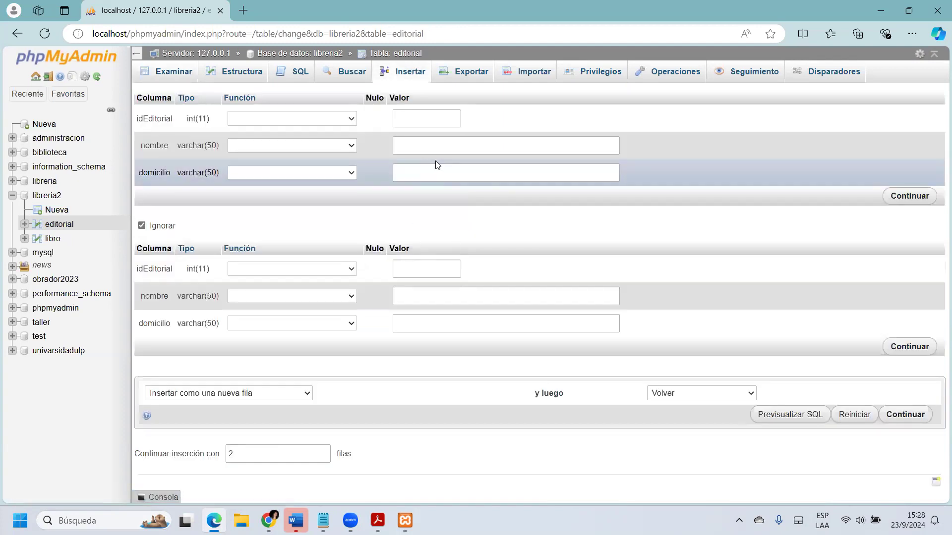
click(437, 148)
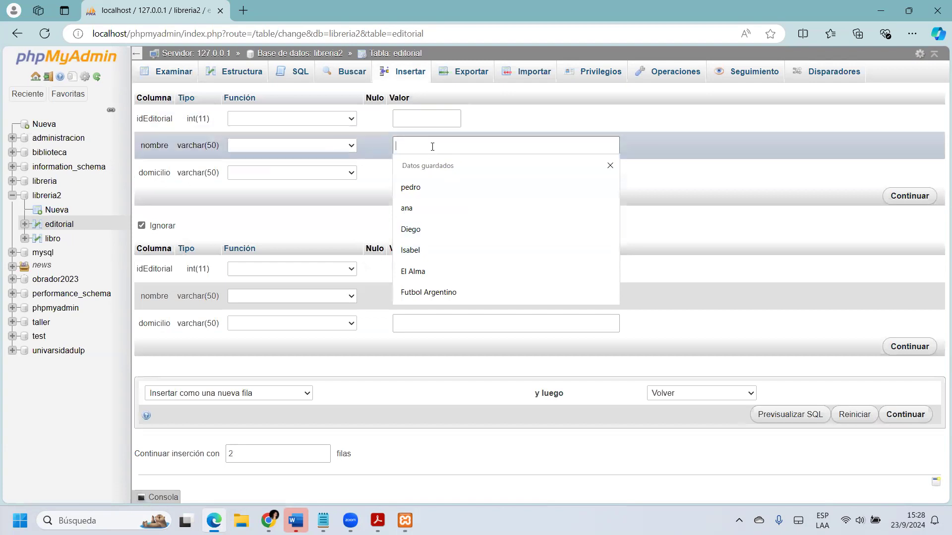
text(Alba)
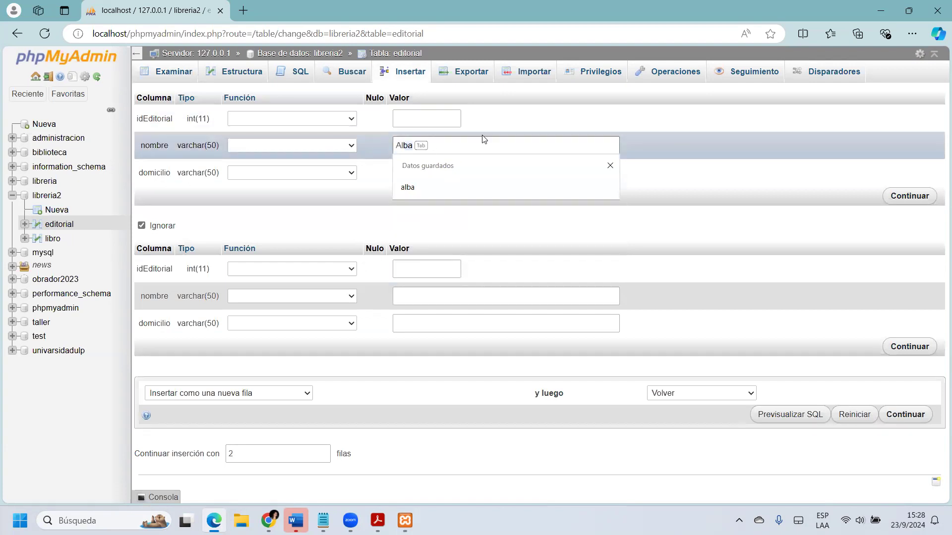
key(Tab)
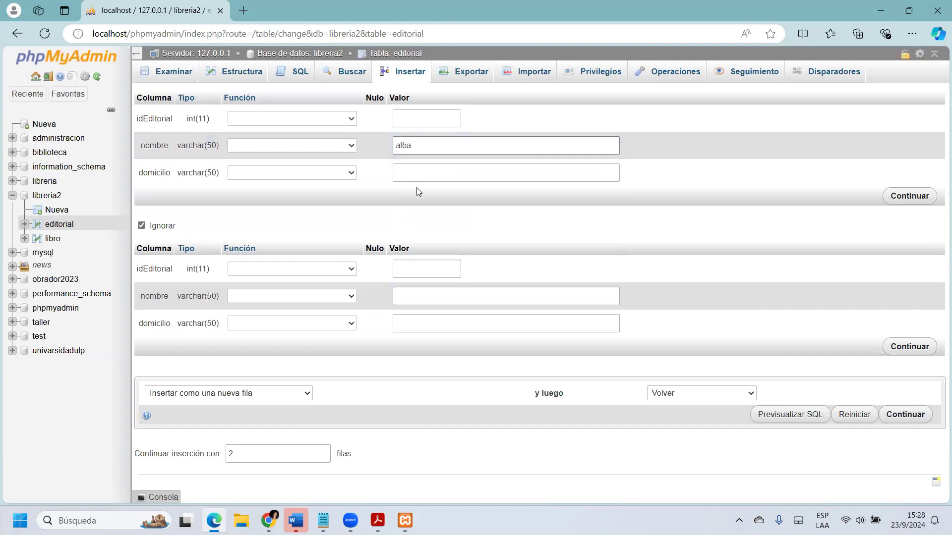
click(441, 171)
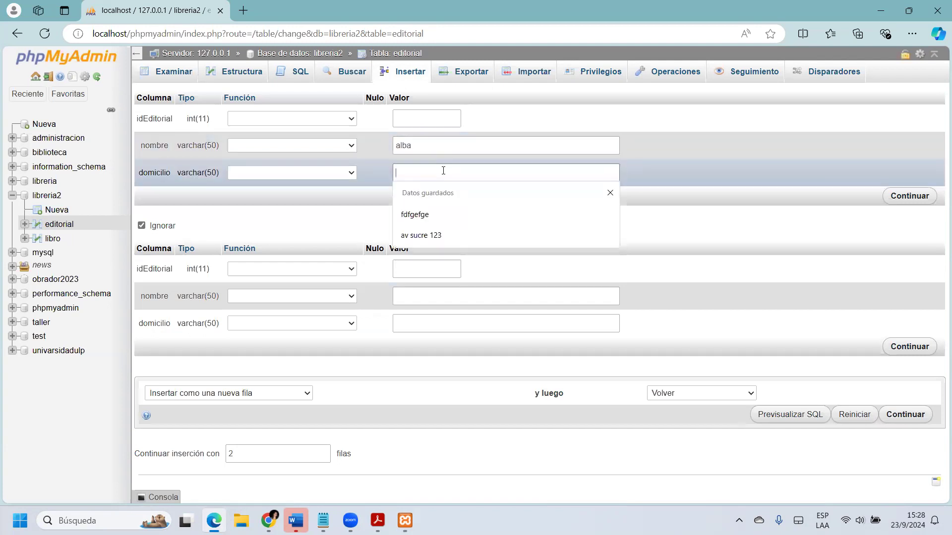
click(445, 236)
- Enter the second editorial 'planeta' at 'Mitre 225' and submit both rows
click(441, 301)
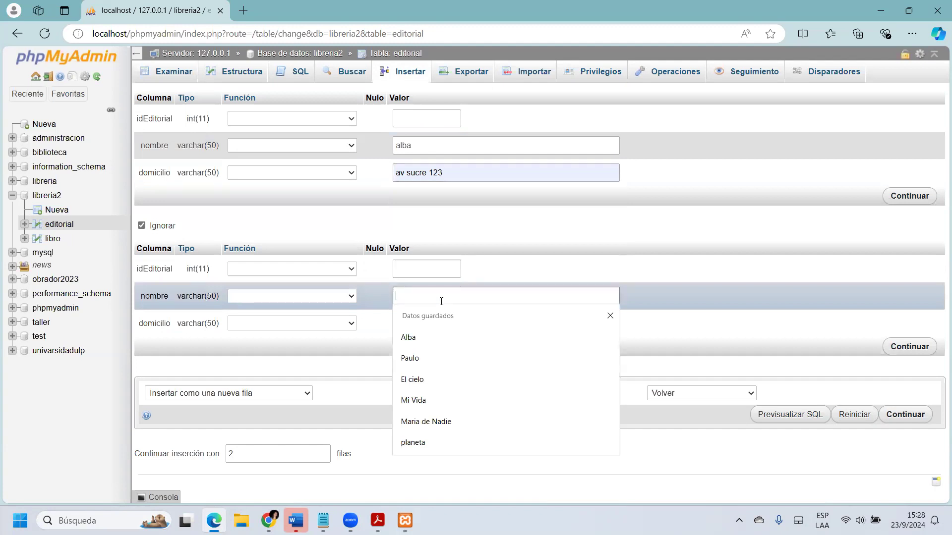
click(420, 449)
click(455, 321)
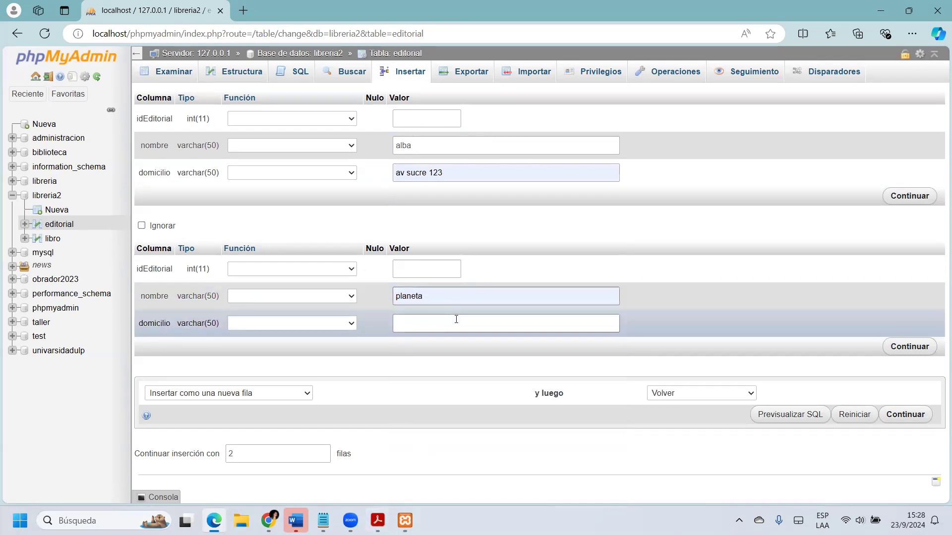
click(445, 360)
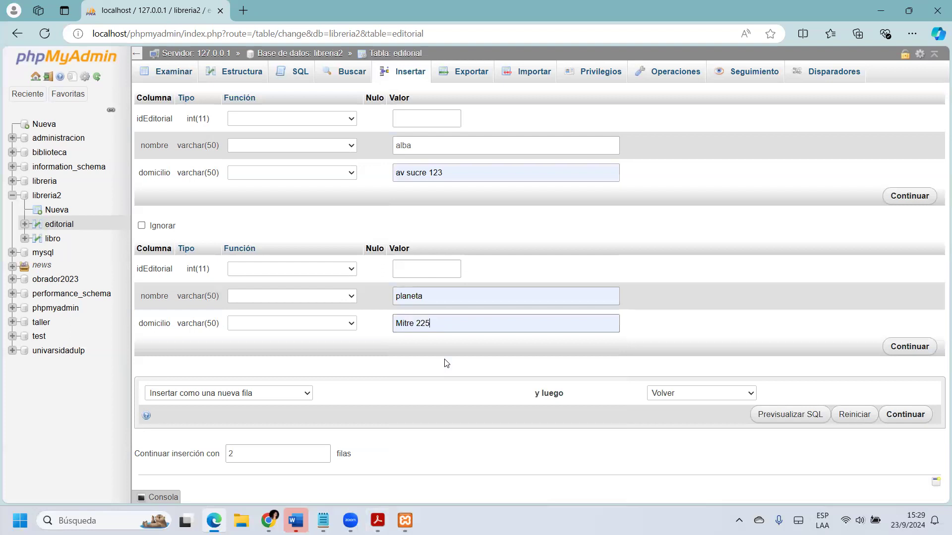
click(905, 414)
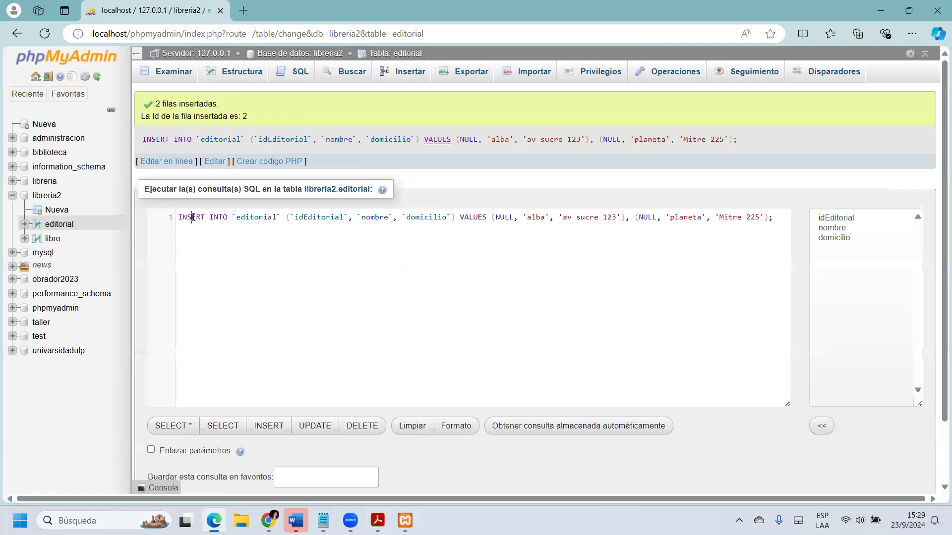
drag(179, 217, 796, 221)
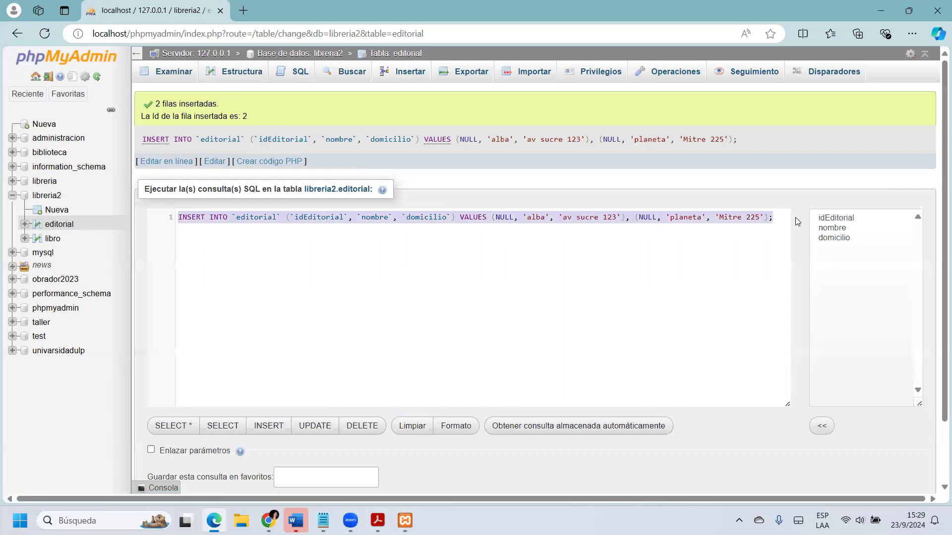
click(419, 247)
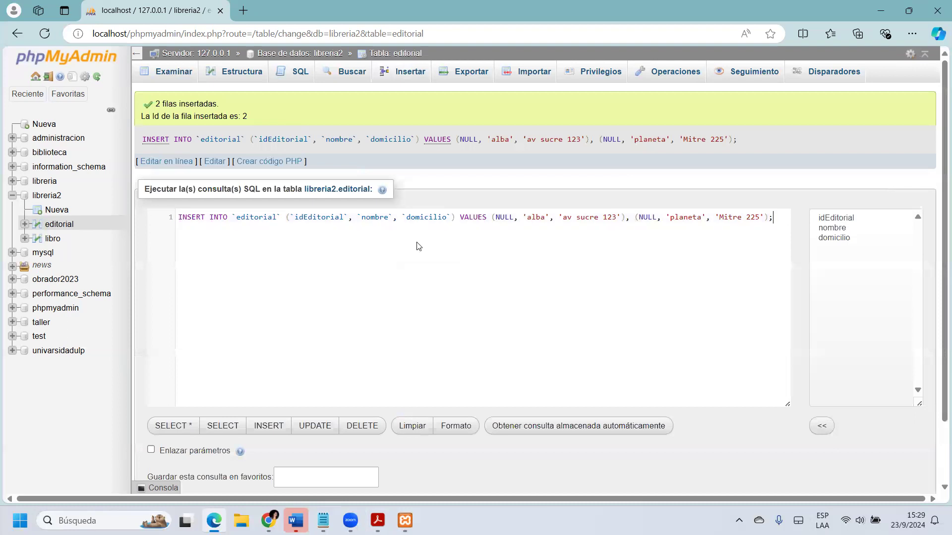
drag(233, 217, 282, 215)
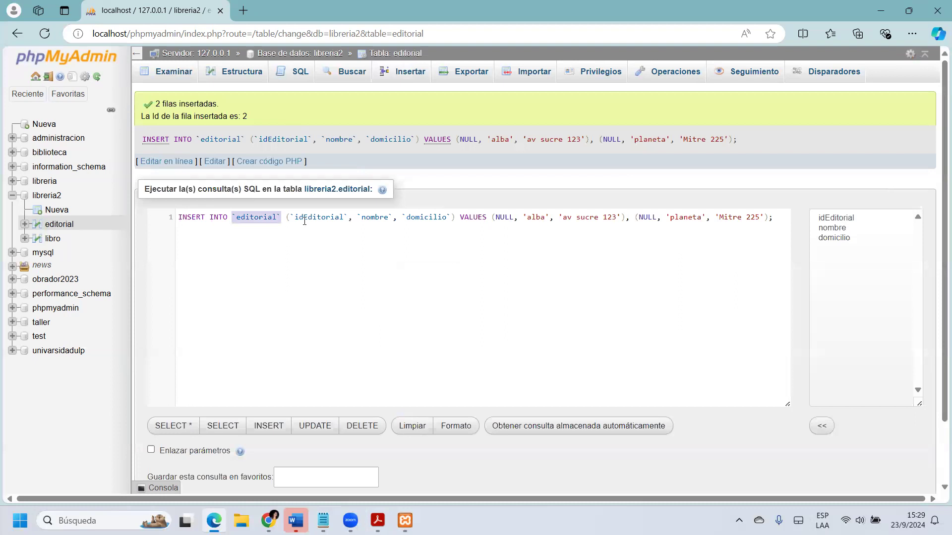
drag(292, 216, 770, 219)
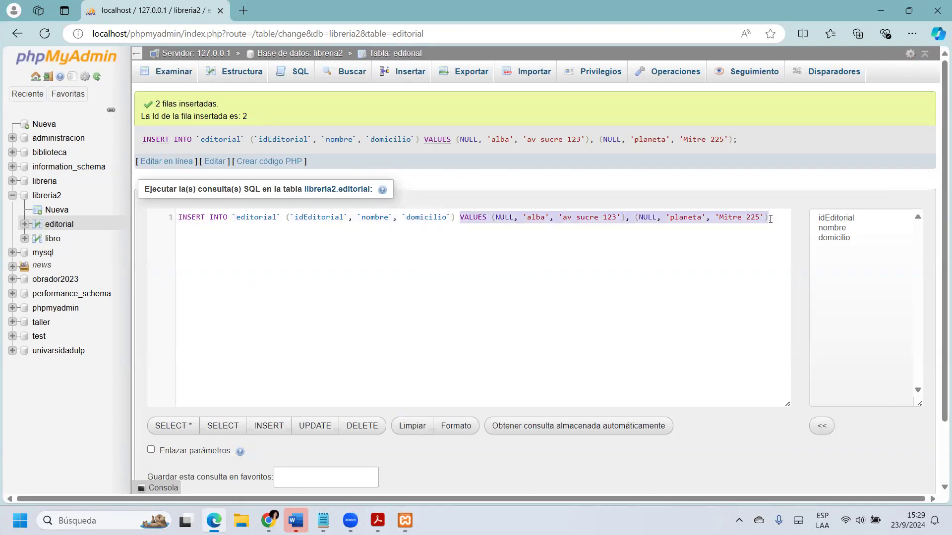
click(549, 236)
click(490, 216)
drag(509, 214, 625, 215)
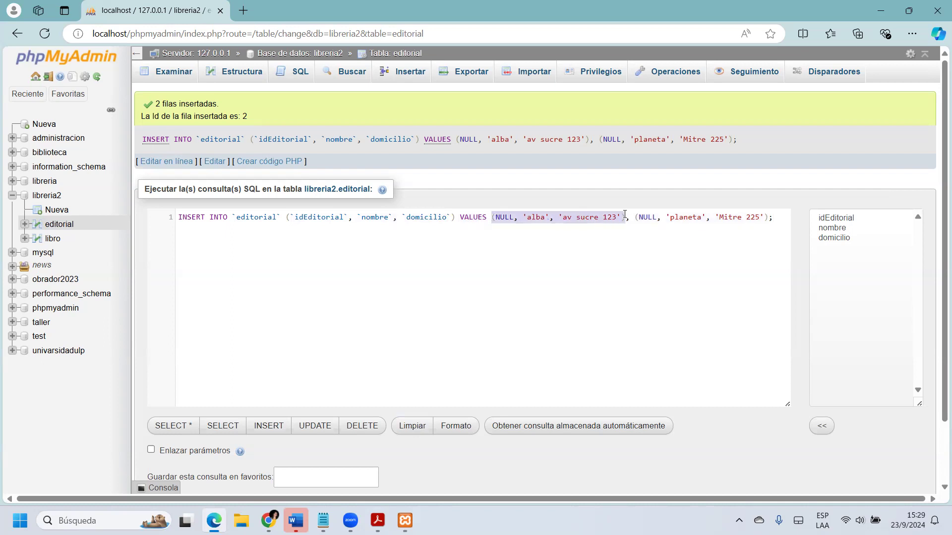
drag(629, 217, 768, 224)
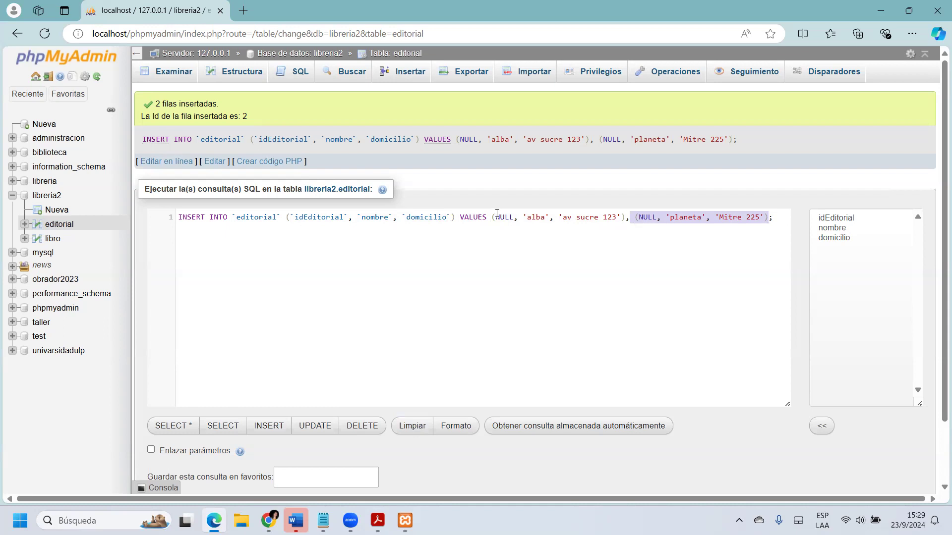
drag(494, 217, 515, 217)
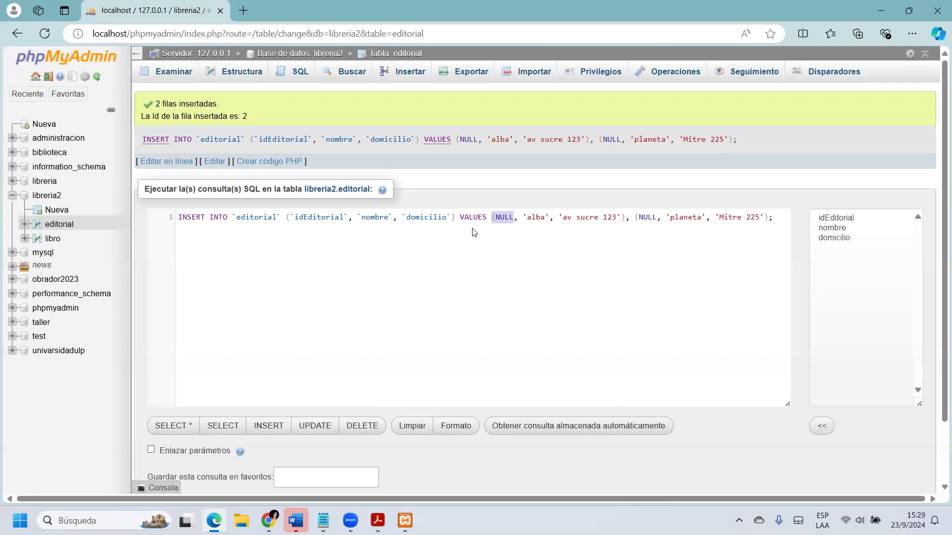
drag(353, 219, 291, 220)
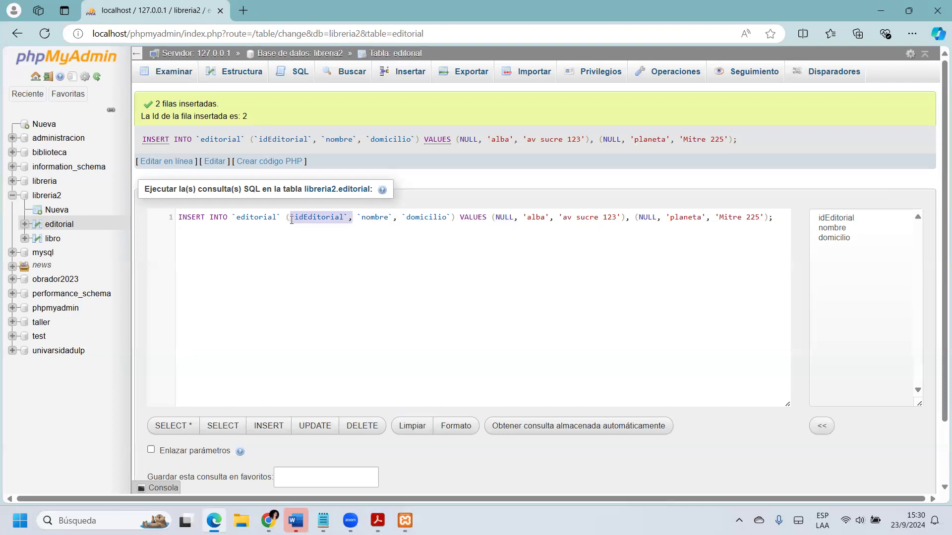
drag(357, 218, 452, 216)
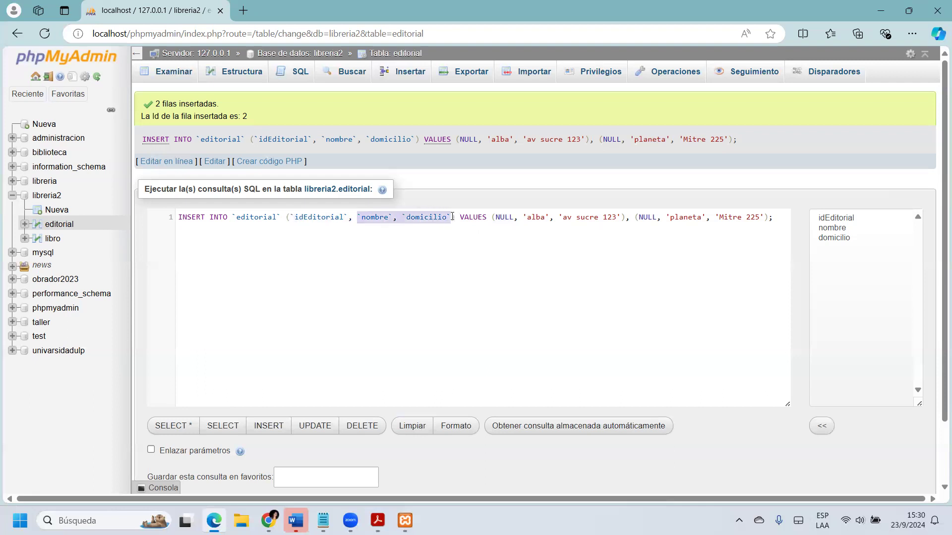
drag(348, 218, 292, 217)
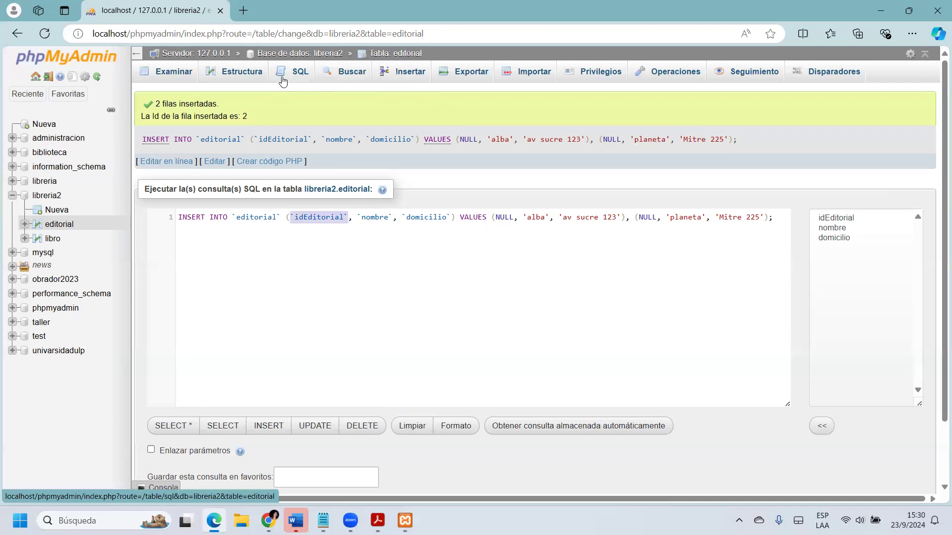
- Load the editorial INSERT template and strip the idEditorial column and its placeholder values
click(300, 72)
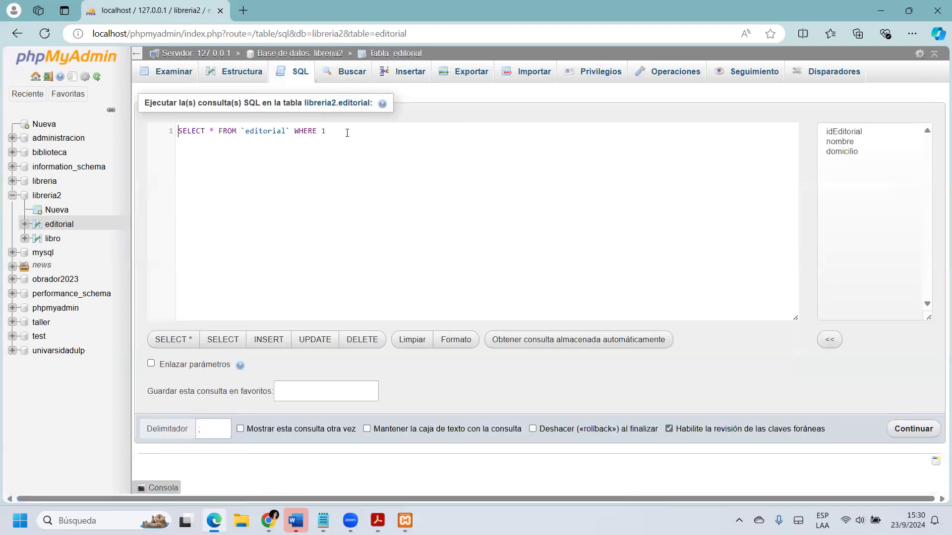
click(269, 340)
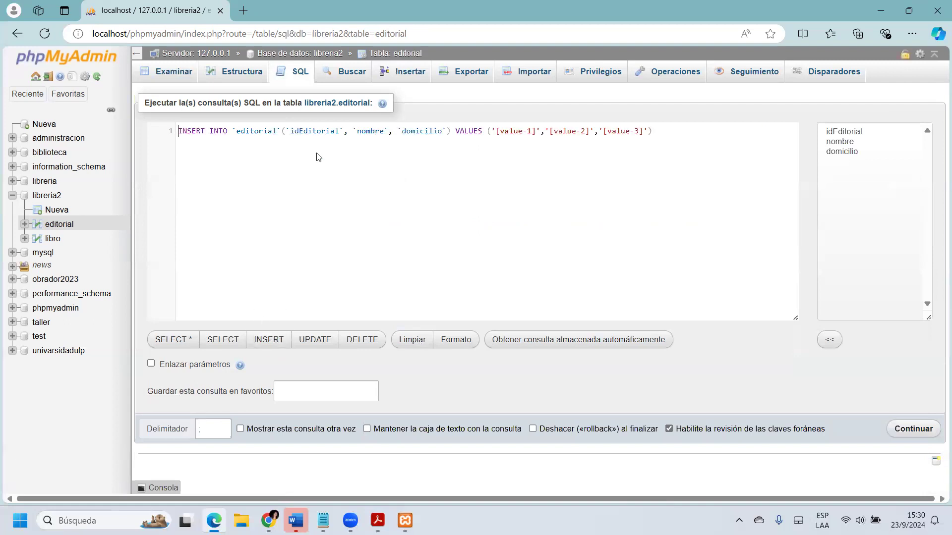
drag(346, 132, 285, 130)
key(Delete)
key(Delete)
key(Delete)
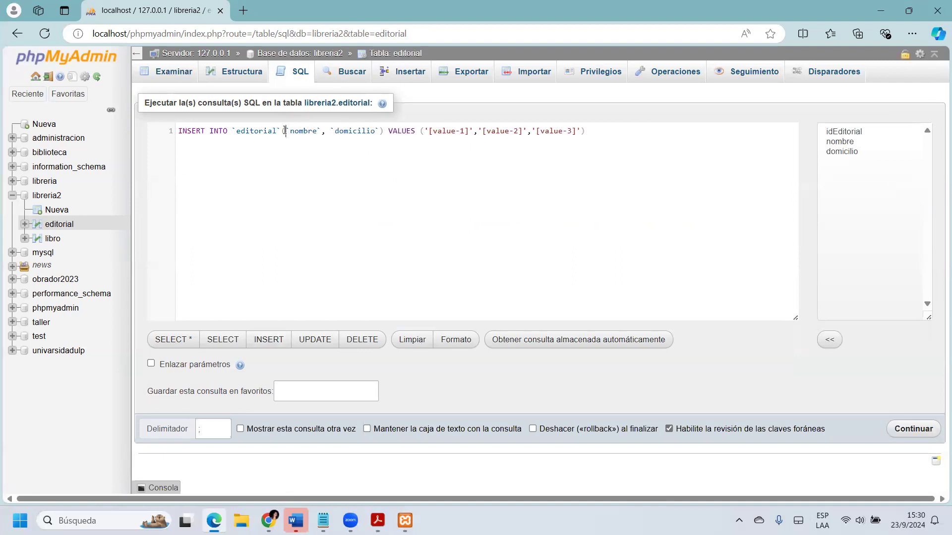
drag(478, 131, 426, 132)
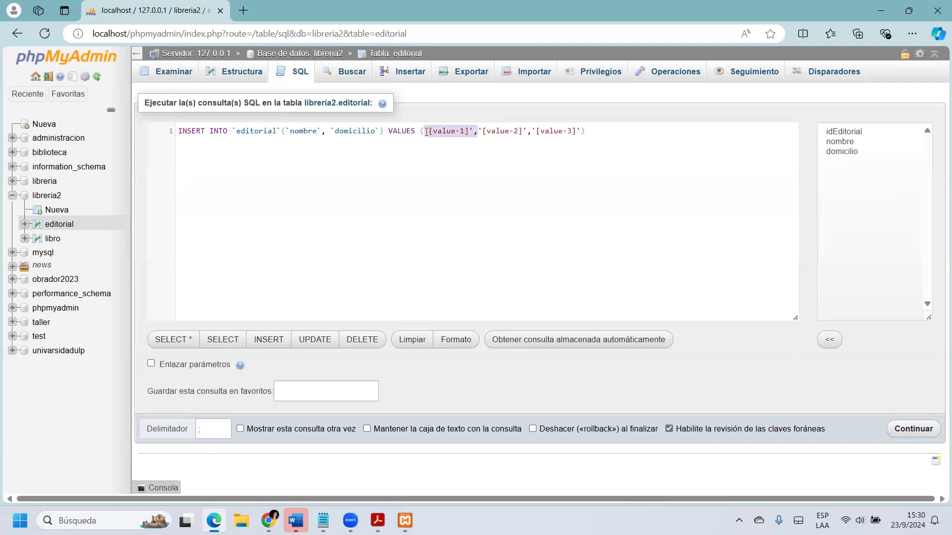
key(Delete)
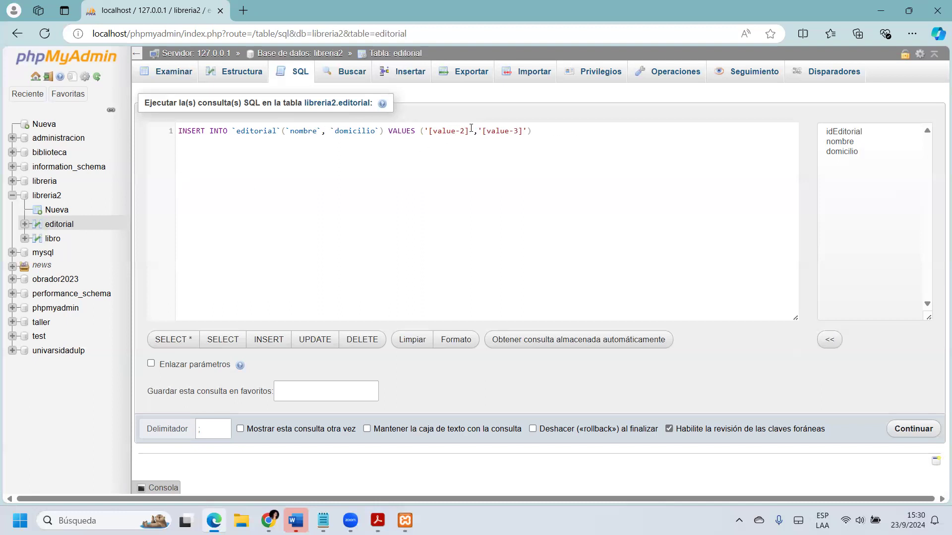
drag(471, 131, 431, 133)
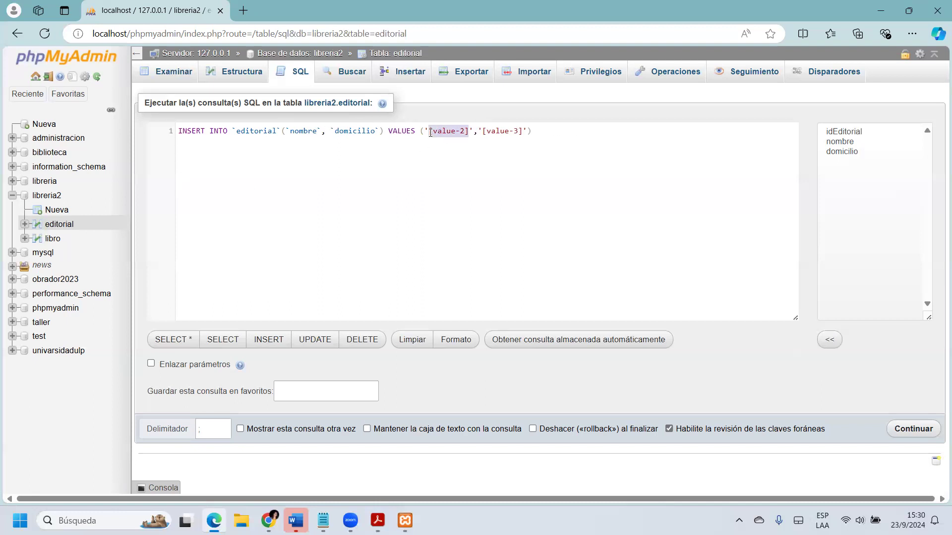
key(BackSpace)
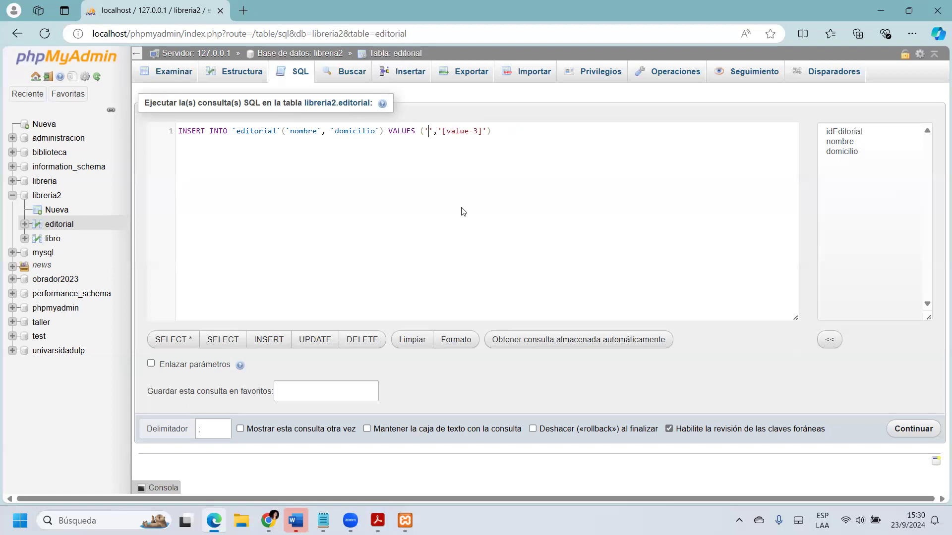
- Fill in the values 'Fiorella' and 'Ayacucho 333' and run the INSERT
text(Fiorella)
click(520, 132)
key(BackSpace)
key(BackSpace)
key(BackSpace)
key(BackSpace)
key(BackSpace)
key(BackSpace)
key(BackSpace)
key(BackSpace)
key(BackSpace)
text(Ayacucho 333'))
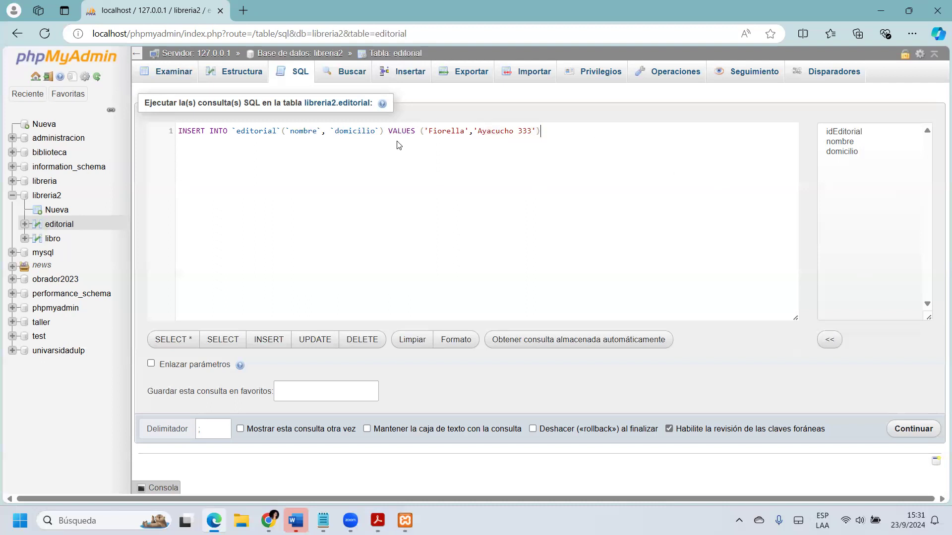
key(ctrl+a)
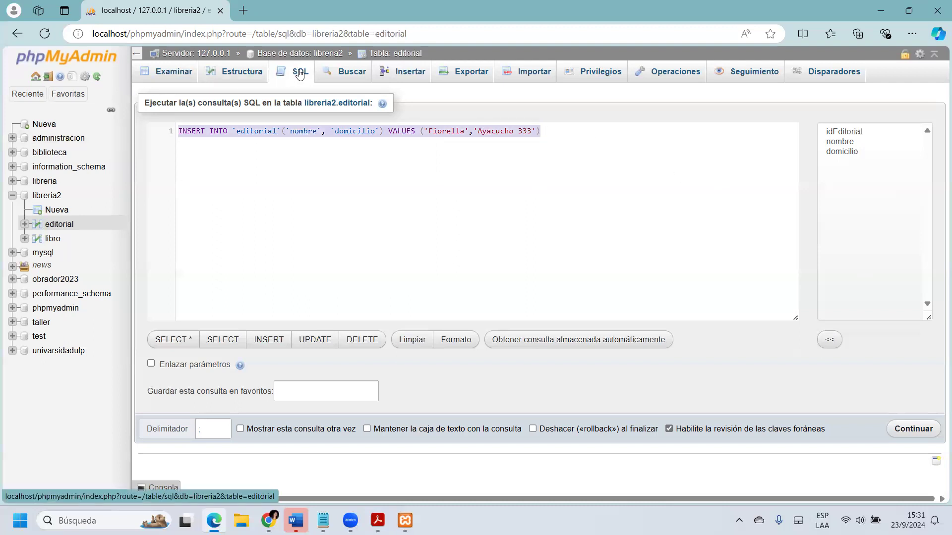
click(566, 132)
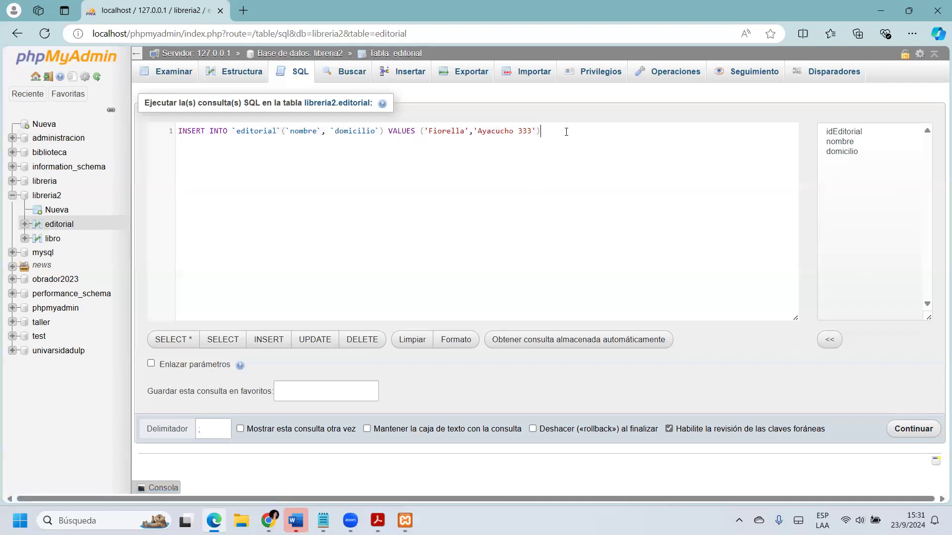
key(ctrl+a)
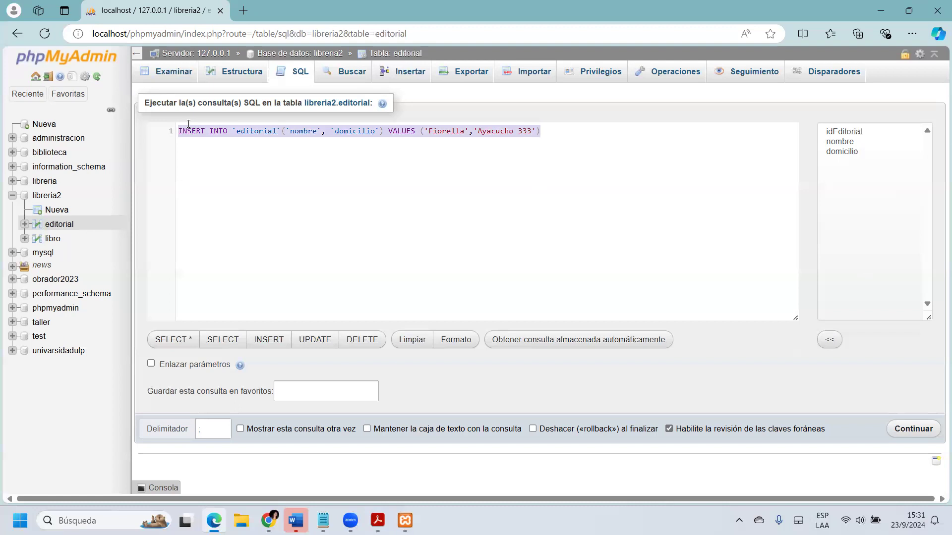
click(915, 429)
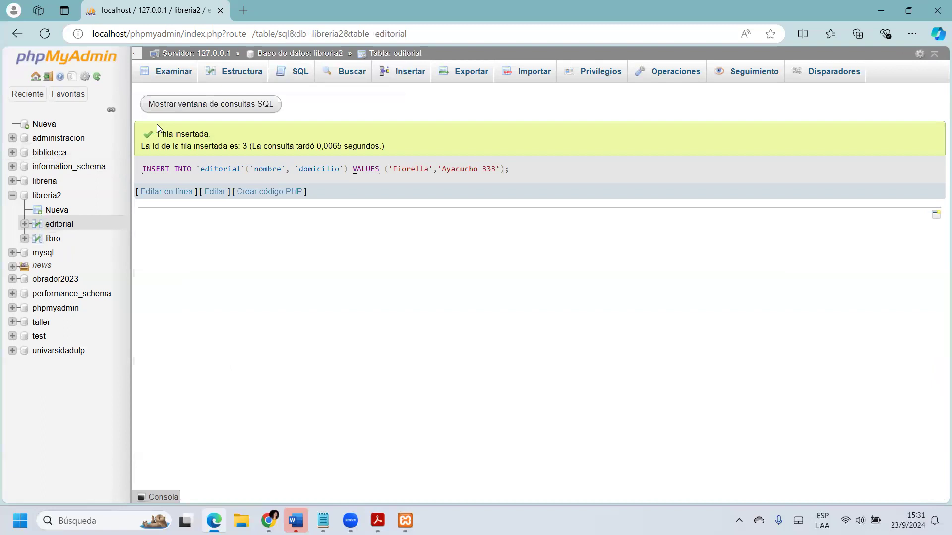
- Browse the editorial table's three publishers, then the still-empty libro table
drag(220, 131, 143, 137)
click(65, 228)
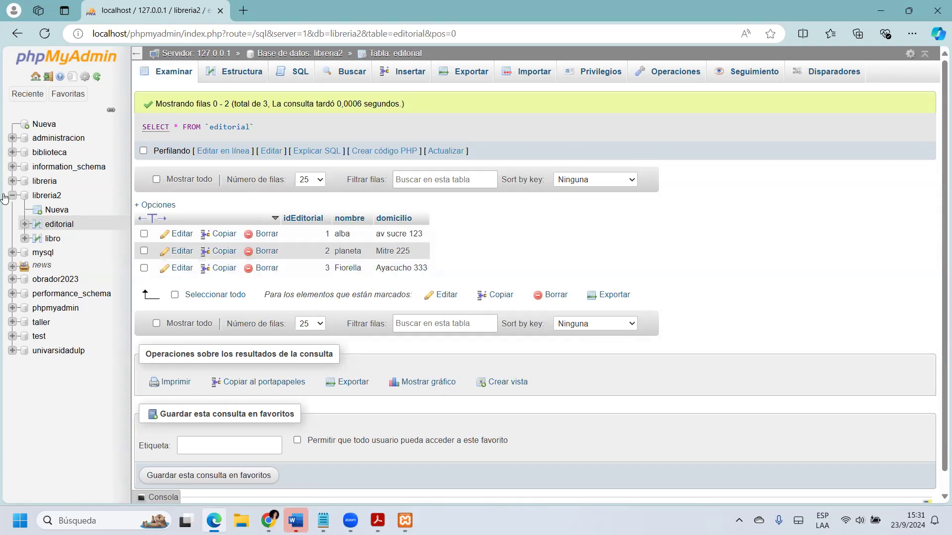
click(53, 240)
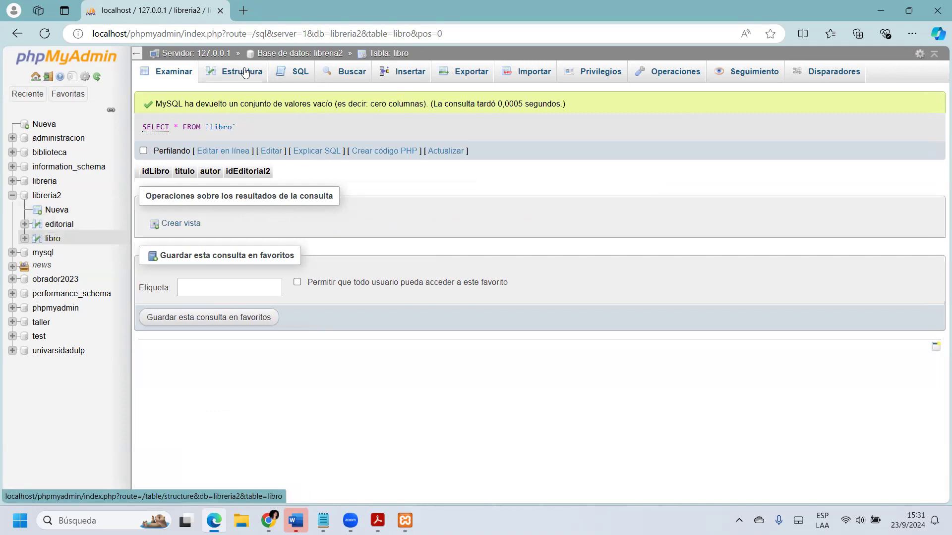
- Fill the first libro row: 'capaerucita roja' by 'desconocido', editorial alba - 1
click(404, 72)
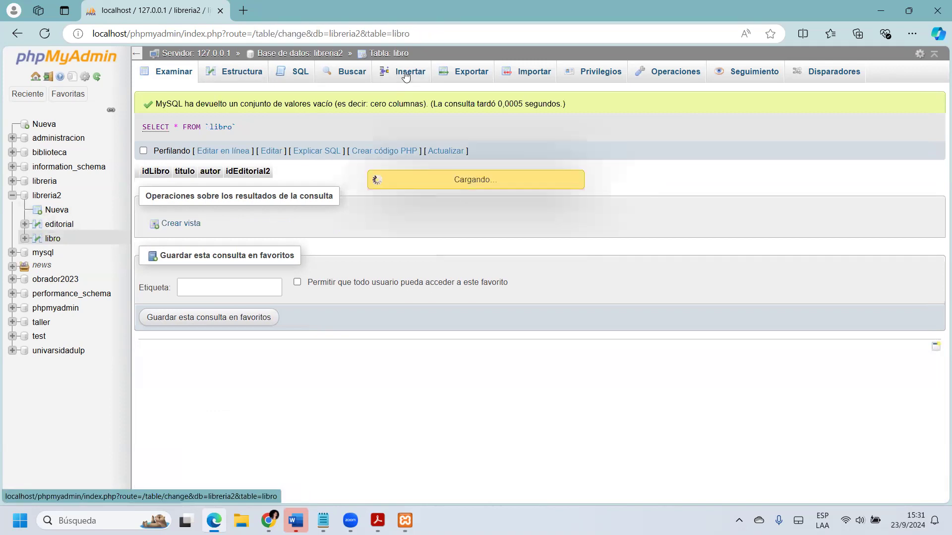
click(441, 199)
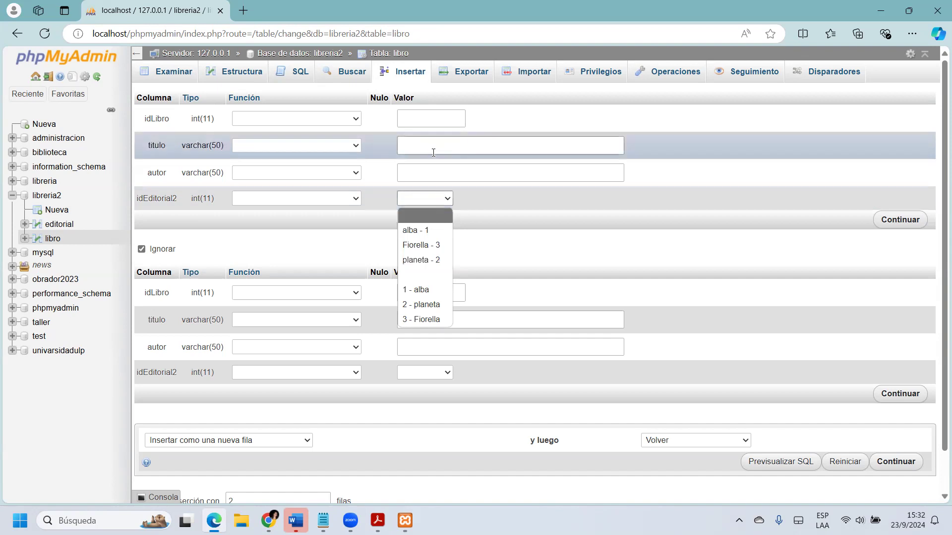
click(434, 153)
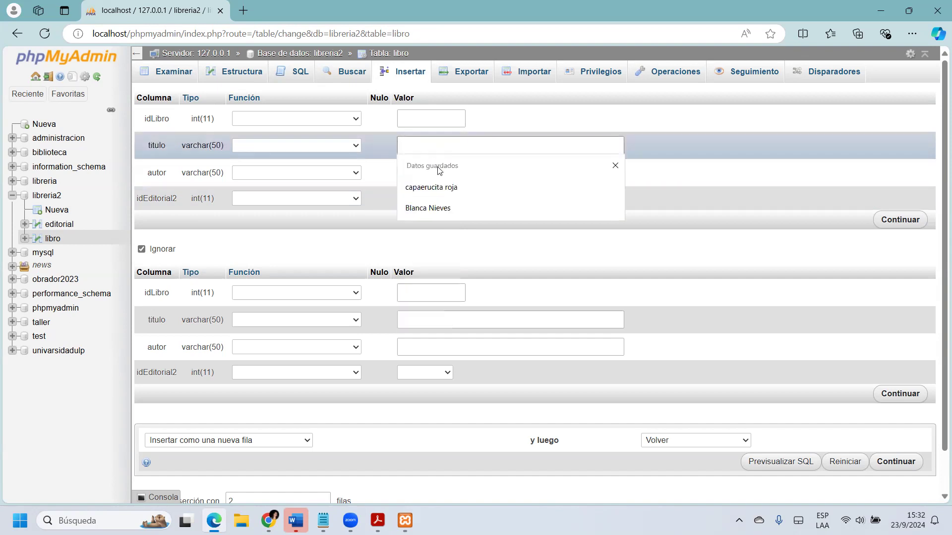
click(441, 187)
click(443, 177)
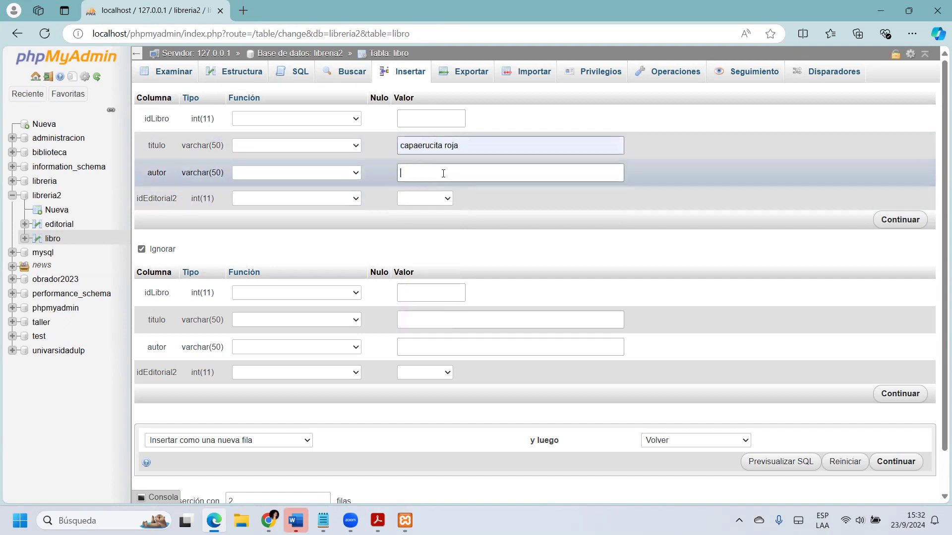
click(437, 214)
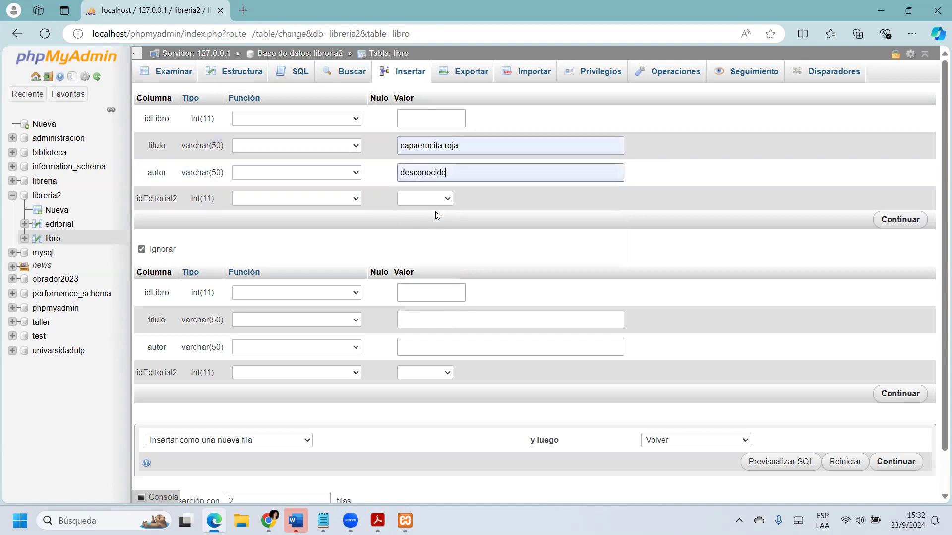
click(428, 199)
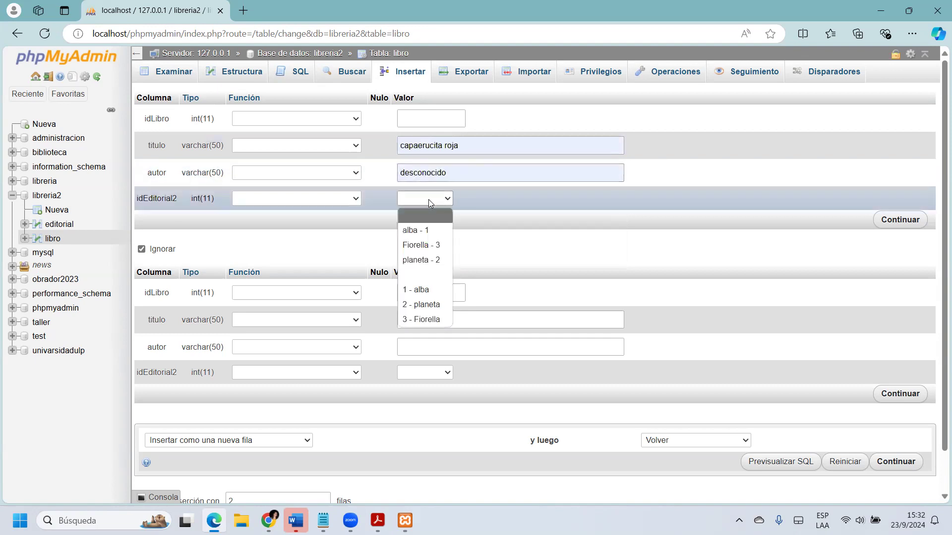
click(434, 231)
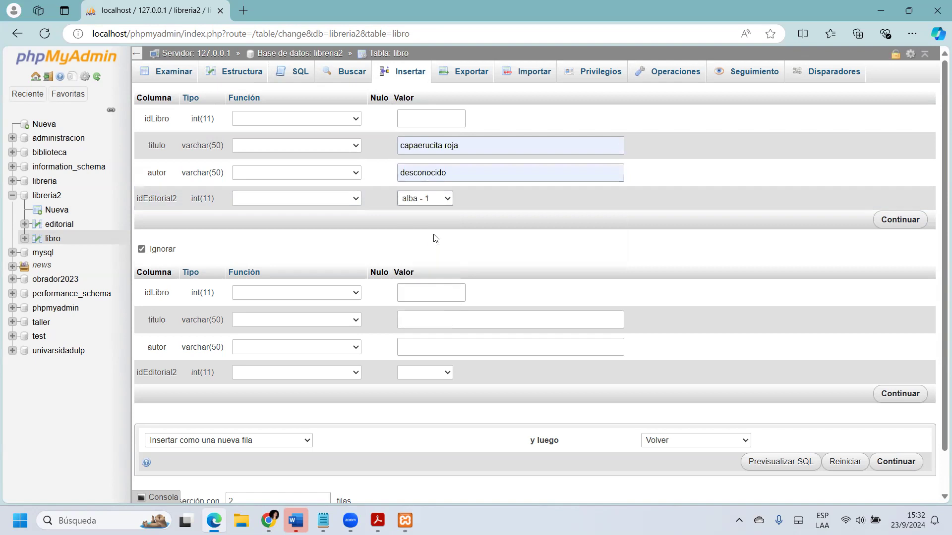
- Fill the second row, 'la cenicienta' by 'popular' with editorial 1 - alba, and save both
click(449, 322)
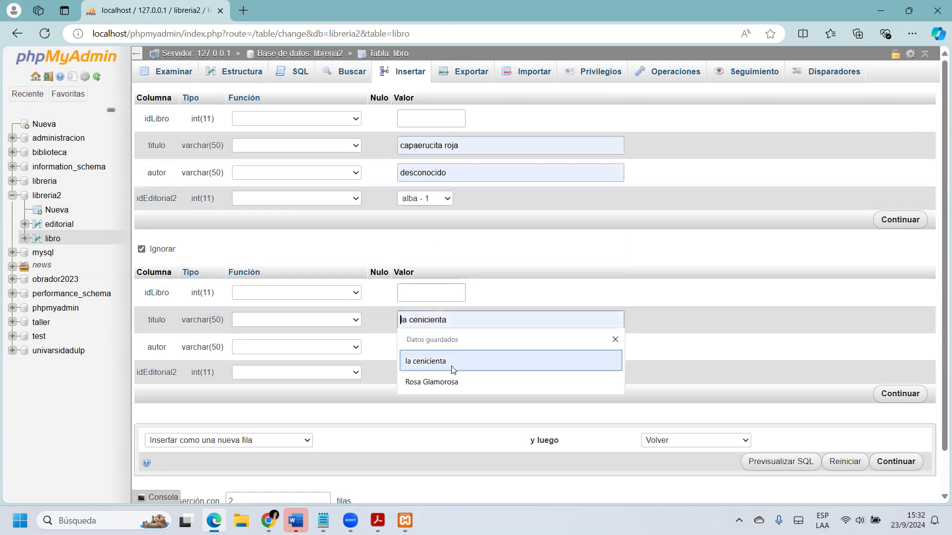
click(451, 367)
click(444, 347)
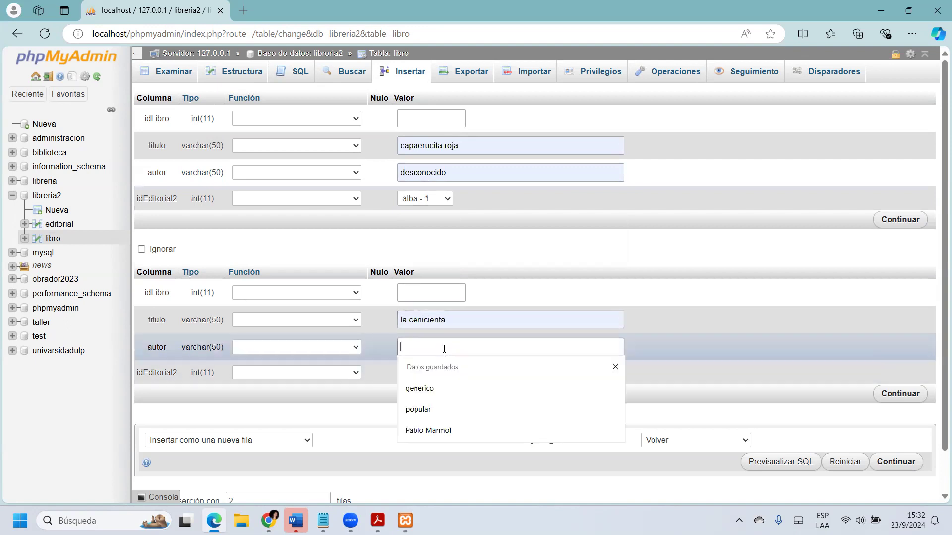
click(436, 410)
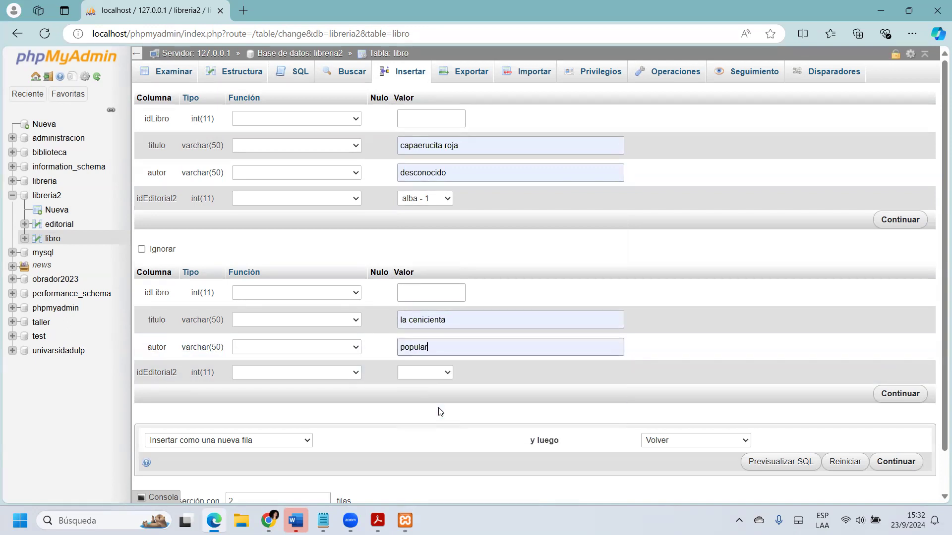
click(446, 372)
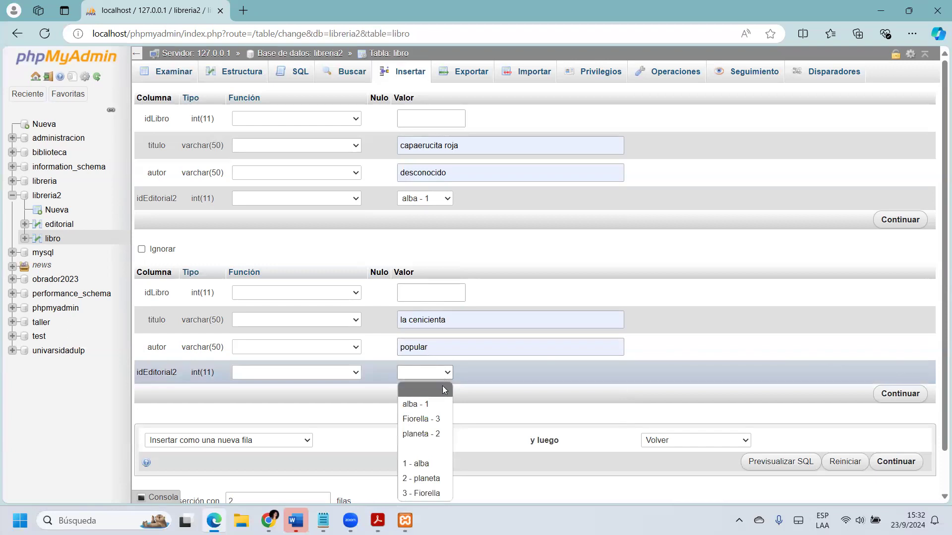
click(430, 464)
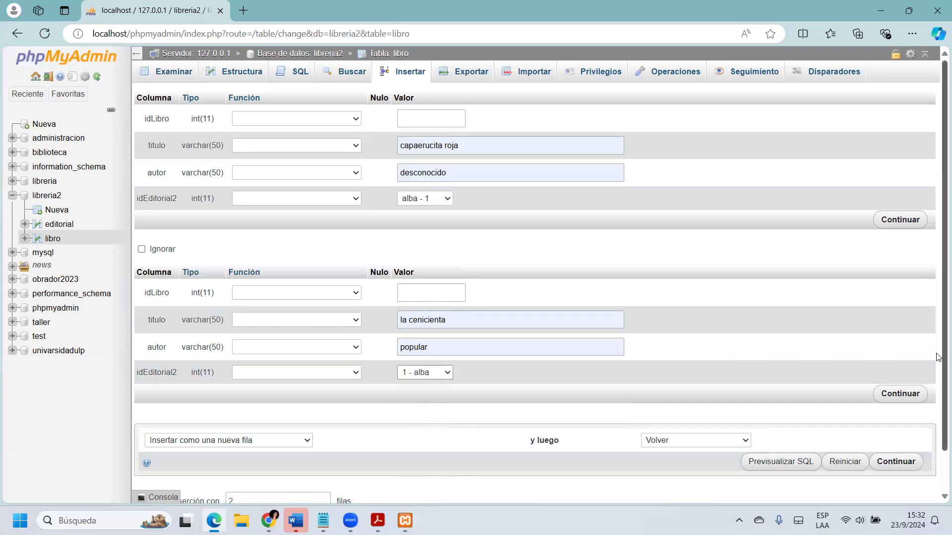
click(906, 464)
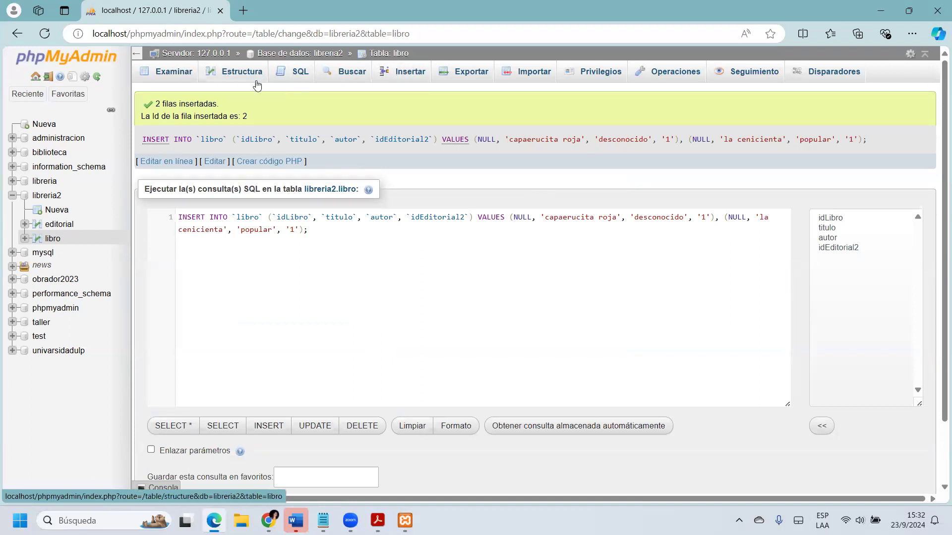
- Load the libro INSERT template and remove the idLibro column and its value
click(299, 72)
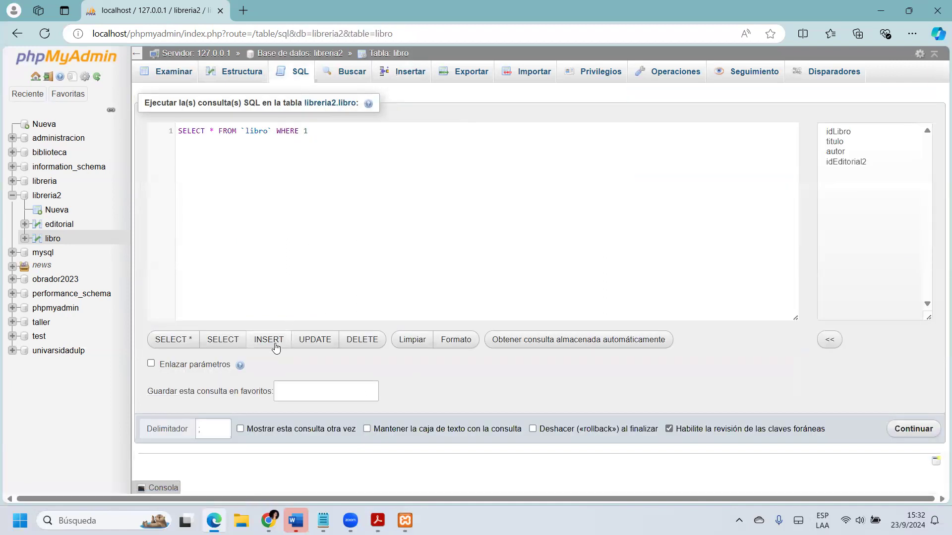
click(277, 348)
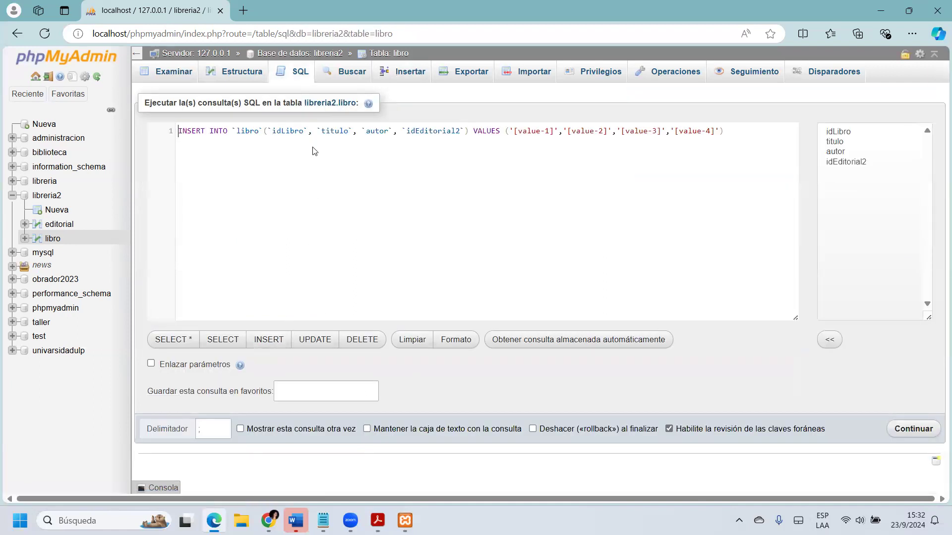
drag(316, 131, 267, 135)
key(Delete)
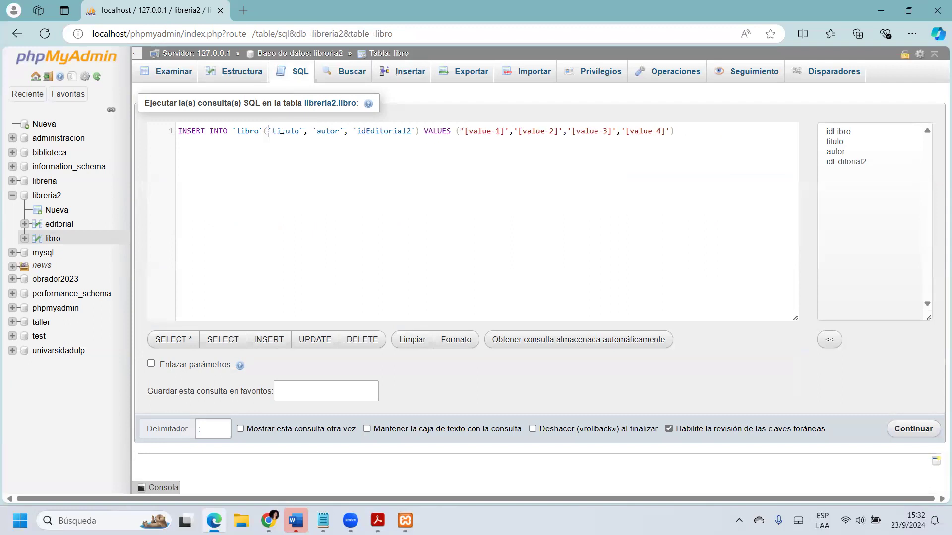
drag(512, 131, 461, 131)
key(Delete)
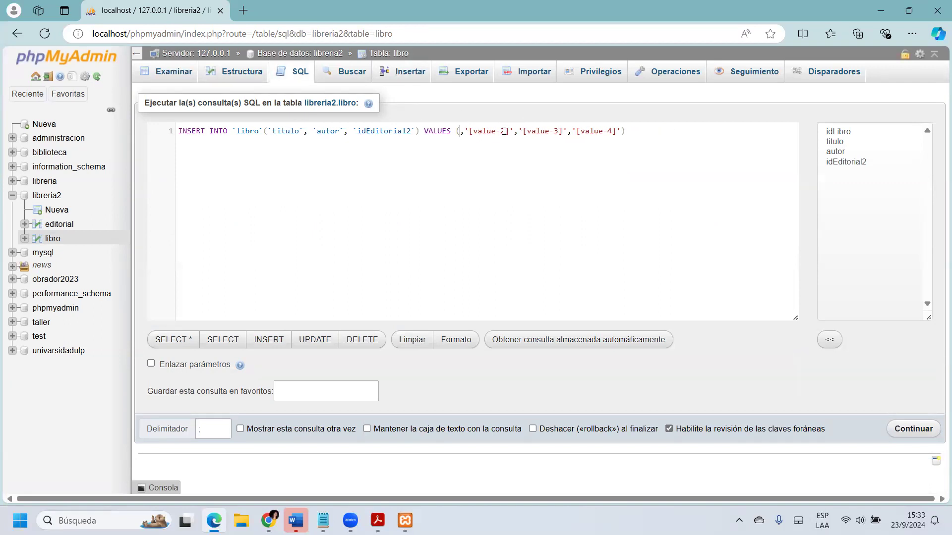
key(Delete)
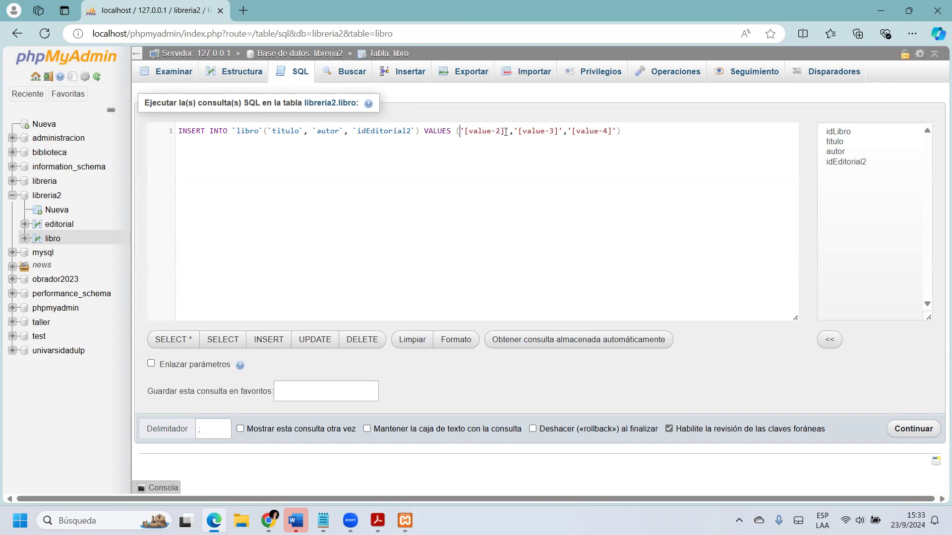
- Replace the title placeholder with 'Perros de la calle' and the author placeholder with the author's name
drag(505, 132, 467, 131)
text(Perros de la calle)
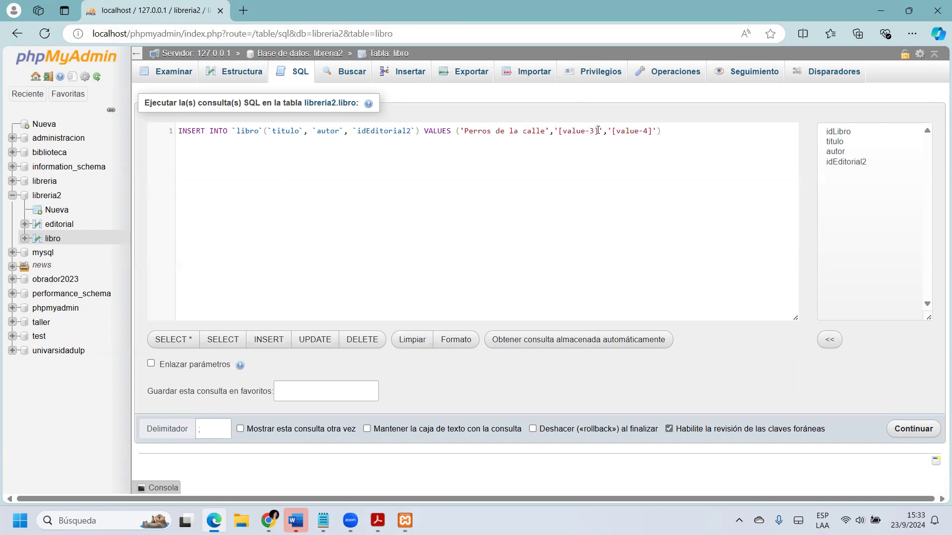
drag(600, 130, 560, 133)
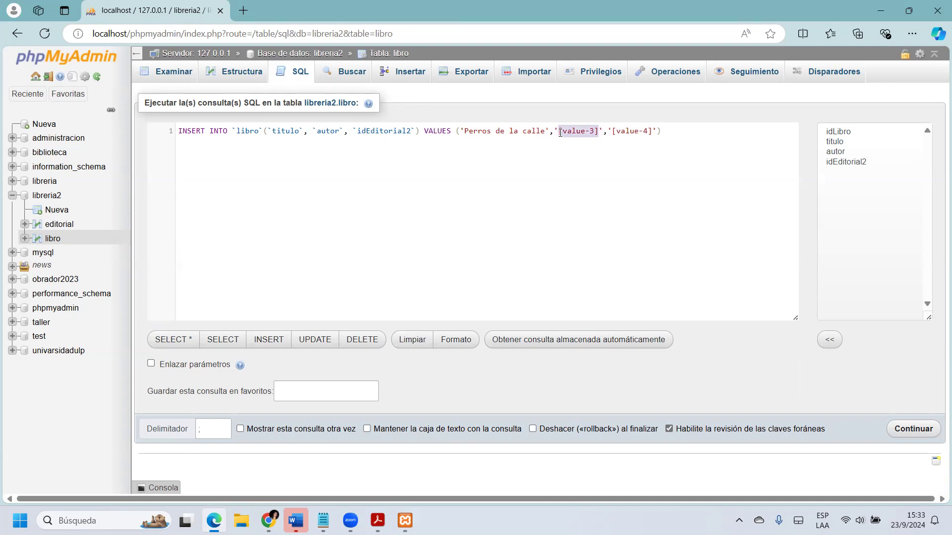
text(plate)
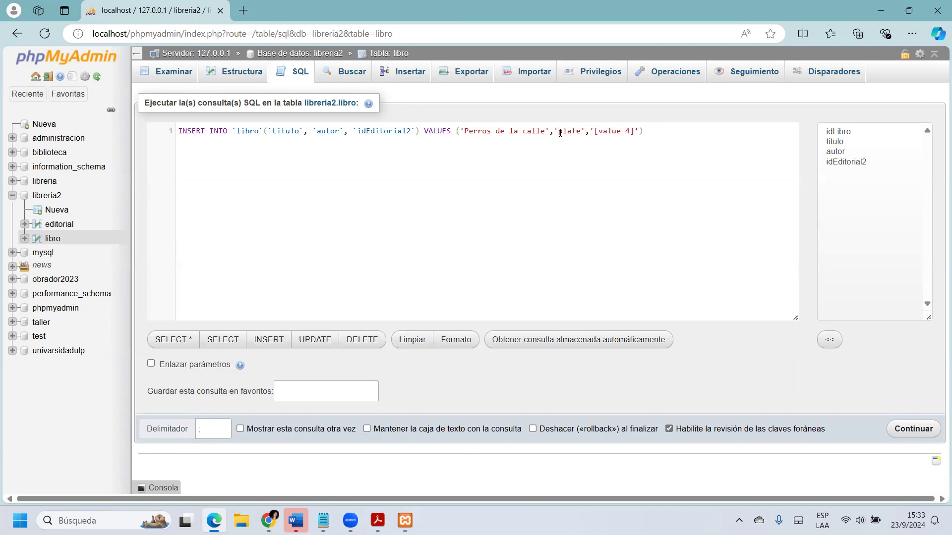
key(BackSpace)
key(BackSpace)
key(BackSpace)
key(BackSpace)
key(BackSpace)
text(Julio )
text(Ro)
text(bl3s)
key(Delete)
key(Delete)
key(Delete)
key(BackSpace)
key(BackSpace)
key(BackSpace)
text(les',)
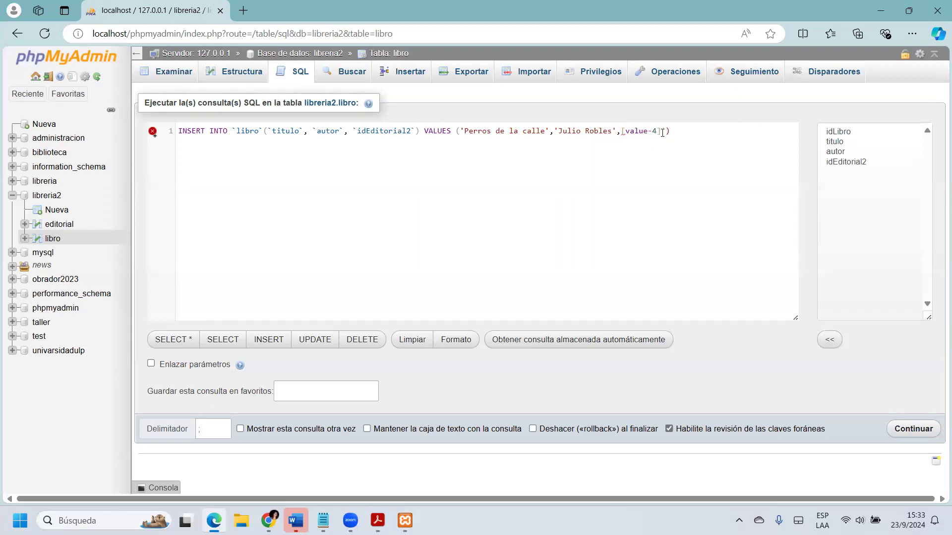
text(')
- Set the editorial value to 2 and run the INSERT
drag(665, 130, 628, 132)
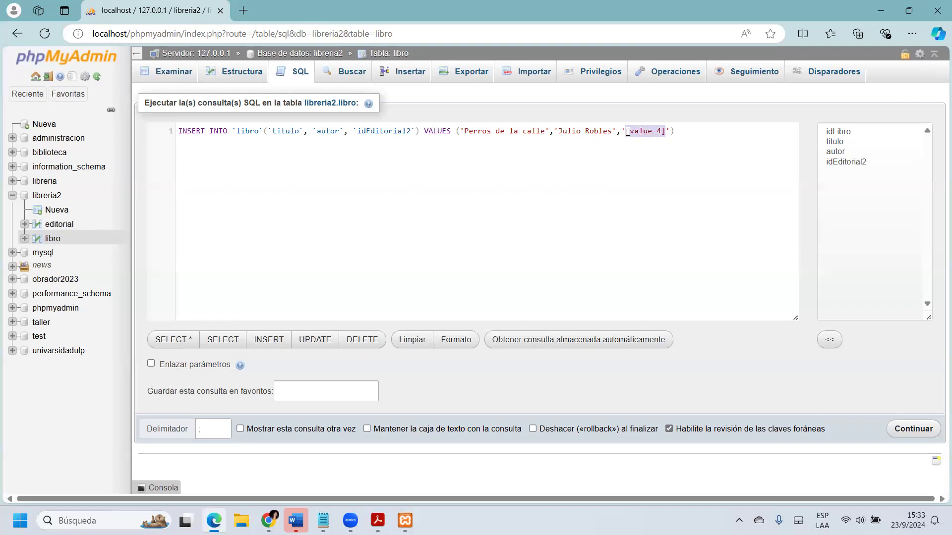
text(Peror)
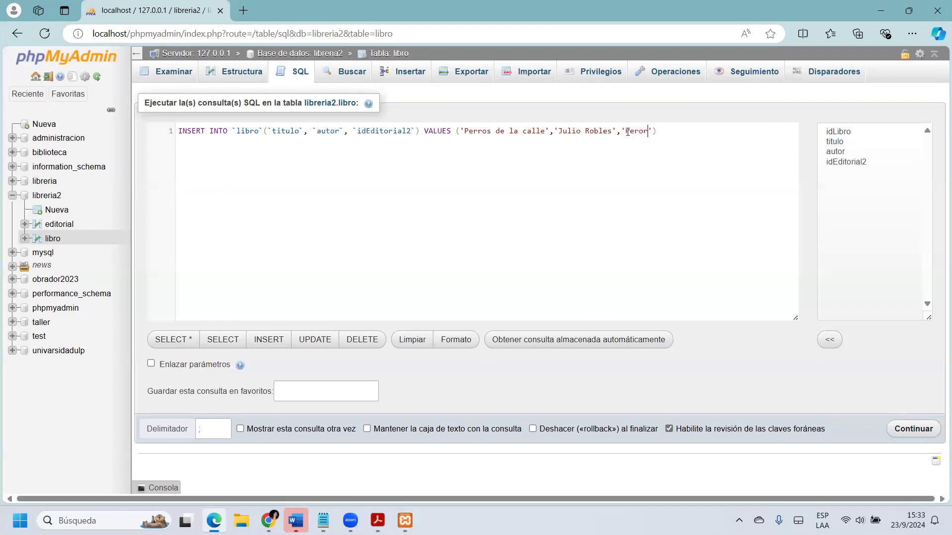
key(BackSpace)
key(BackSpace)
text(u)
key(BackSpace)
key(BackSpace)
key(BackSpace)
key(BackSpace)
key(BackSpace)
text()2)
click(914, 435)
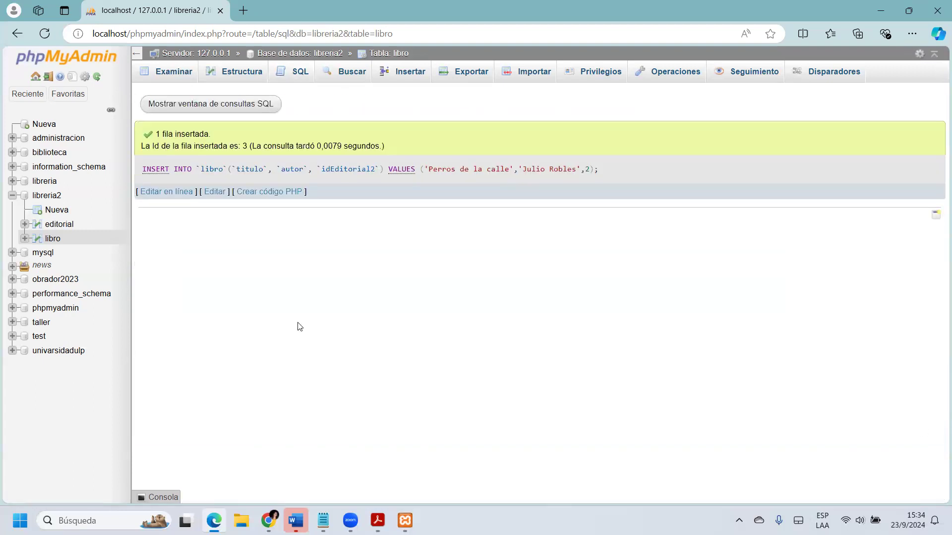
- Copy the executed 'Perros de la calle' INSERT statement
double_click(587, 169)
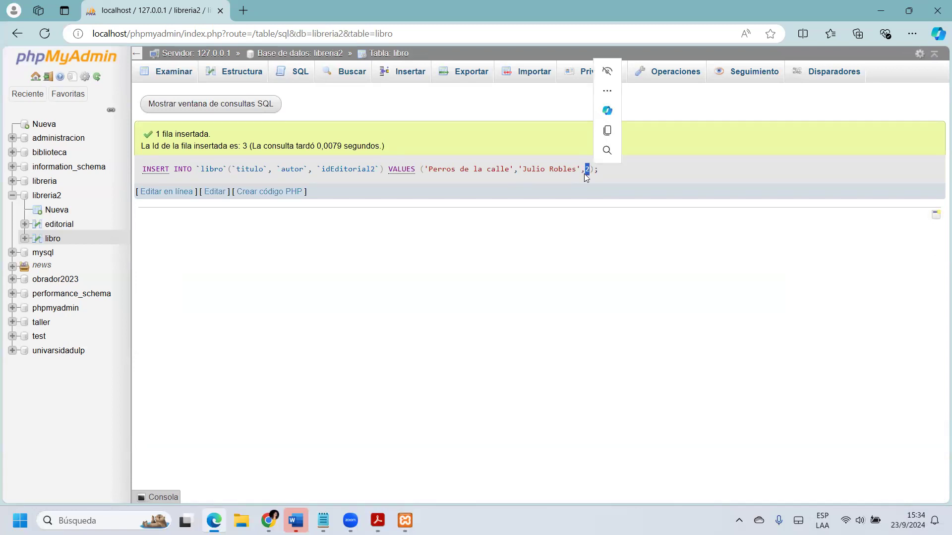
click(619, 169)
drag(603, 169, 140, 166)
key(ctrl+c)
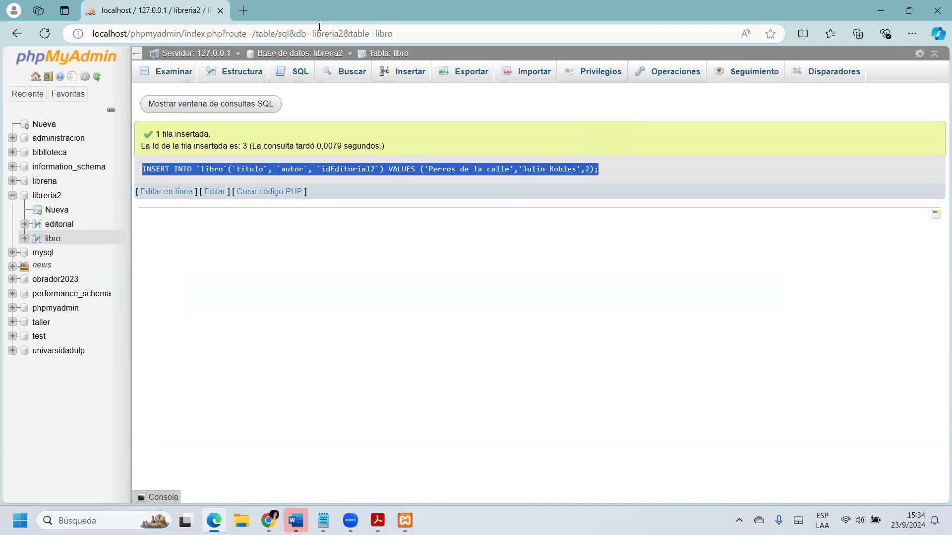
- Paste it into libro's SQL editor, change idEditorial2 from 2 to 4, and run it
click(298, 73)
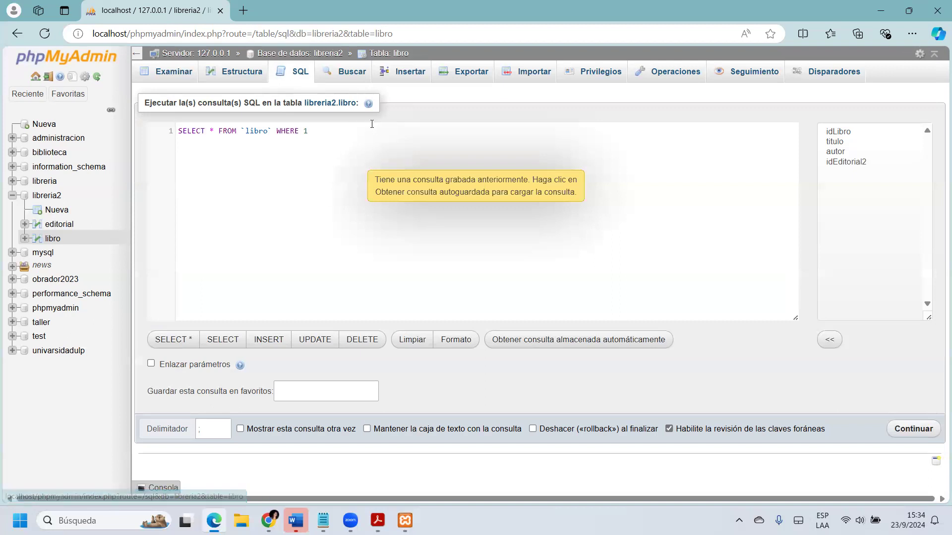
drag(372, 124, 94, 153)
key(ctrl+v)
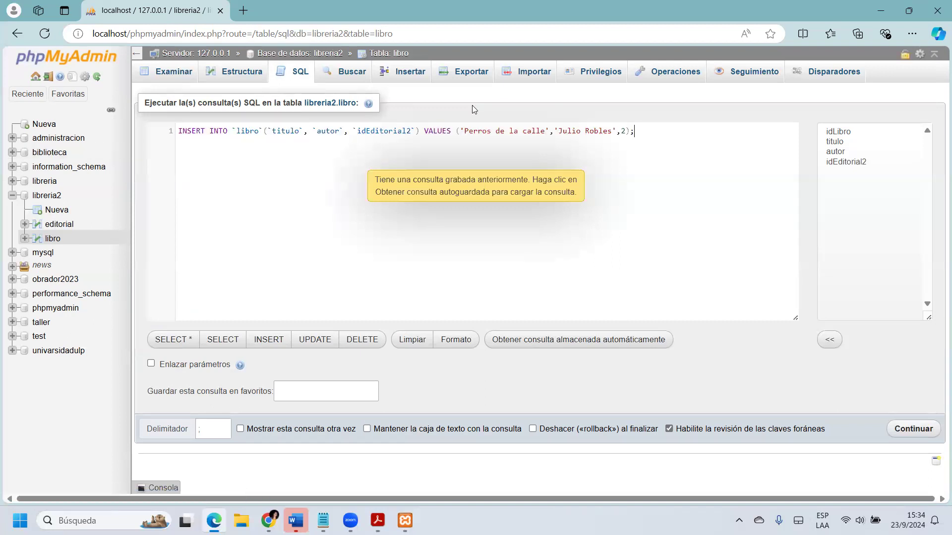
click(625, 131)
key(BackSpace)
text(4)
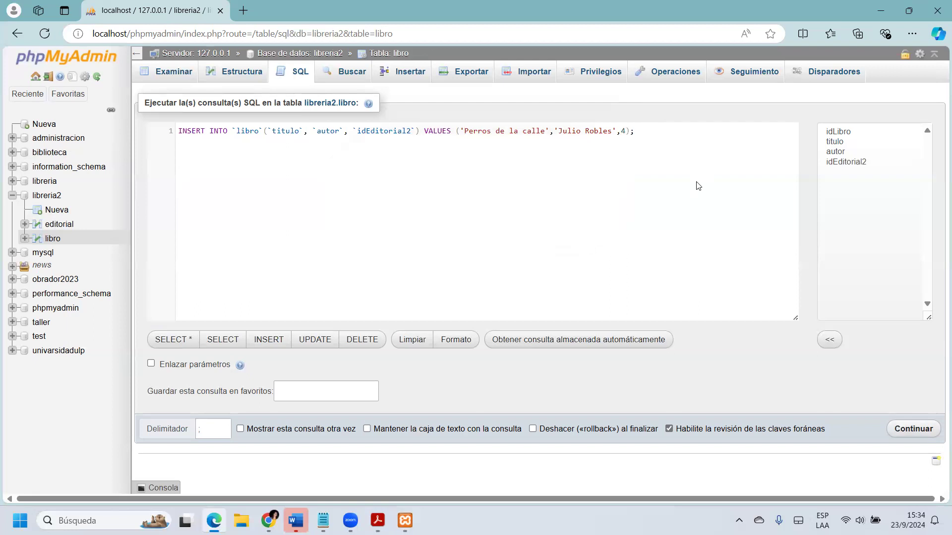
click(913, 429)
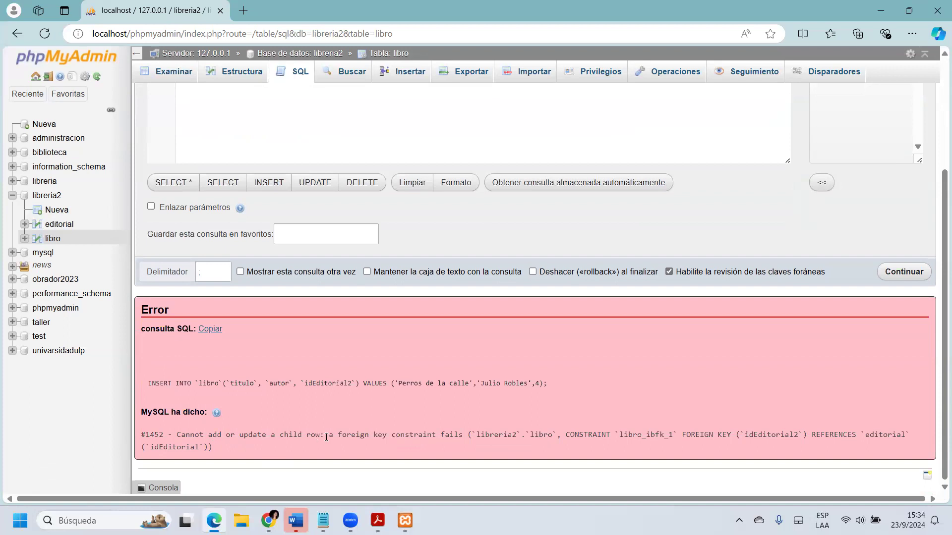
- Highlight 'child row', 'foreign key constraint fails' and the value 4 in the #1452 error
drag(320, 438, 281, 440)
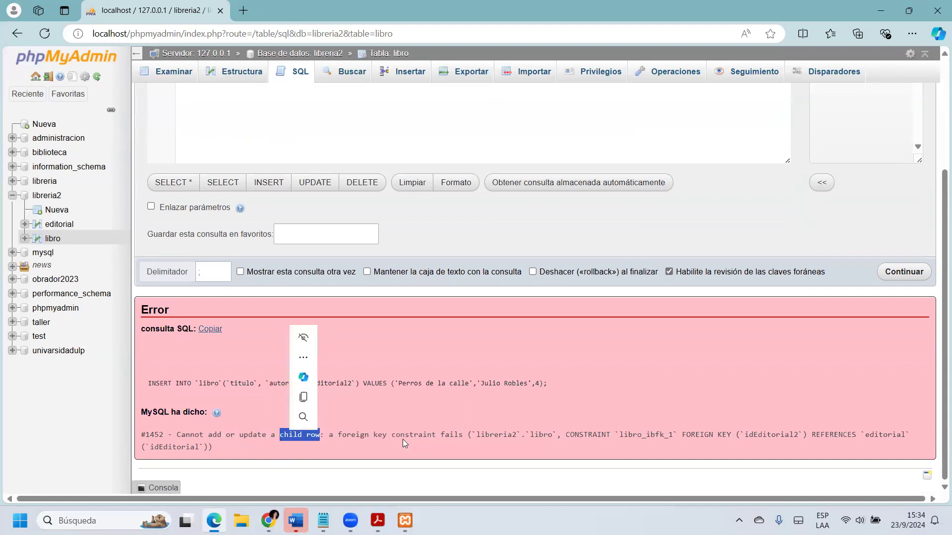
drag(464, 435, 338, 436)
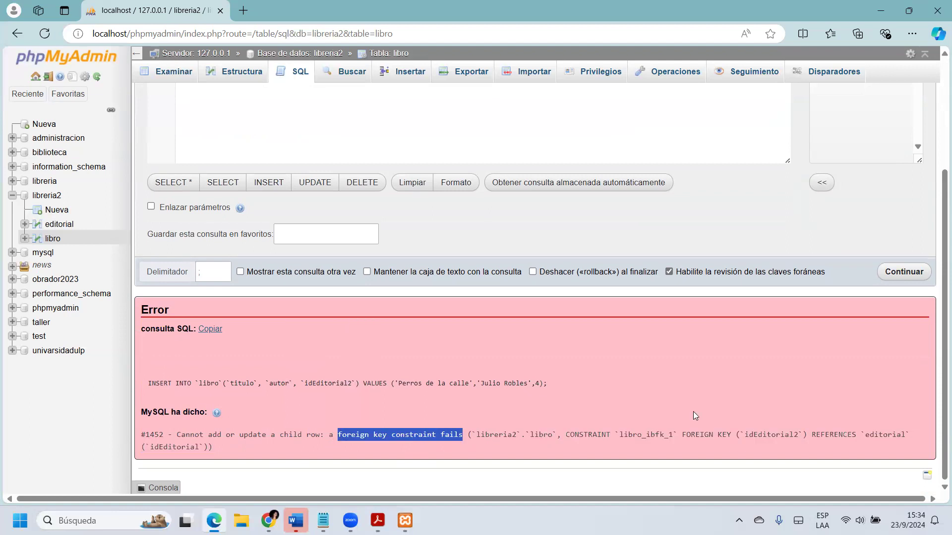
click(535, 384)
double_click(536, 384)
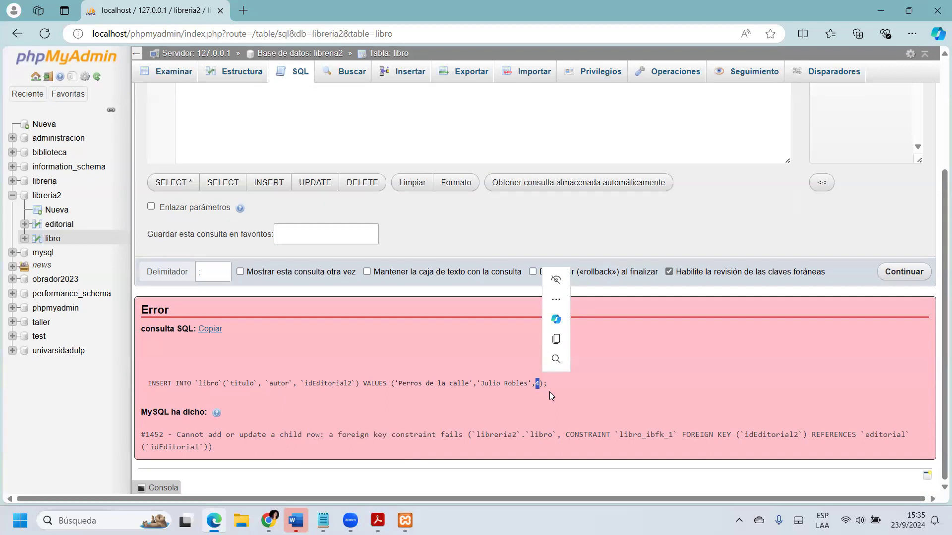
- Browse the three editorial rows and three libro rows, then return to libro's SQL editor
click(58, 225)
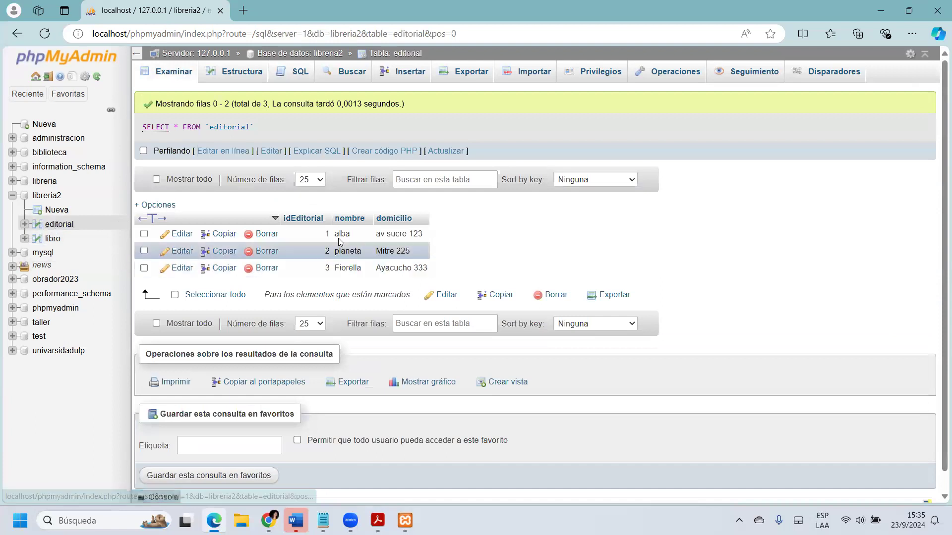
drag(330, 233, 329, 234)
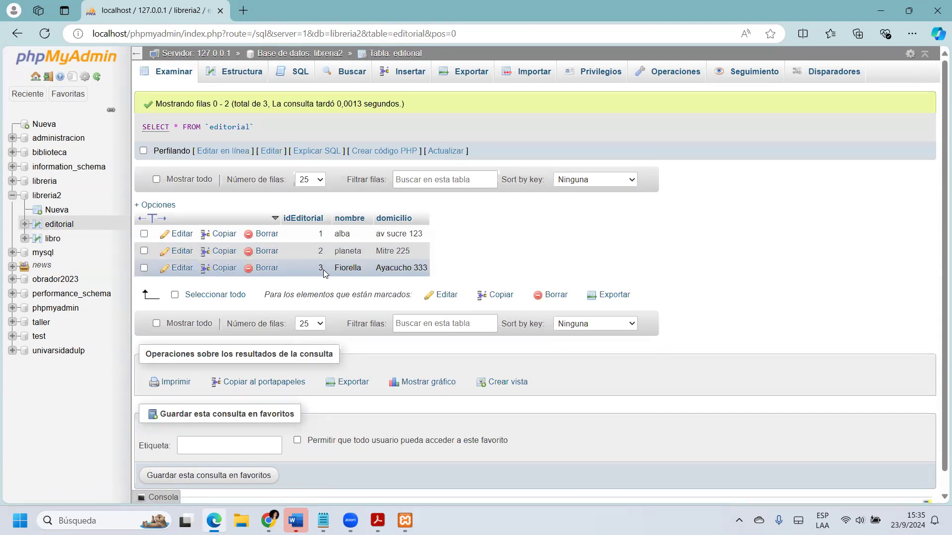
click(56, 239)
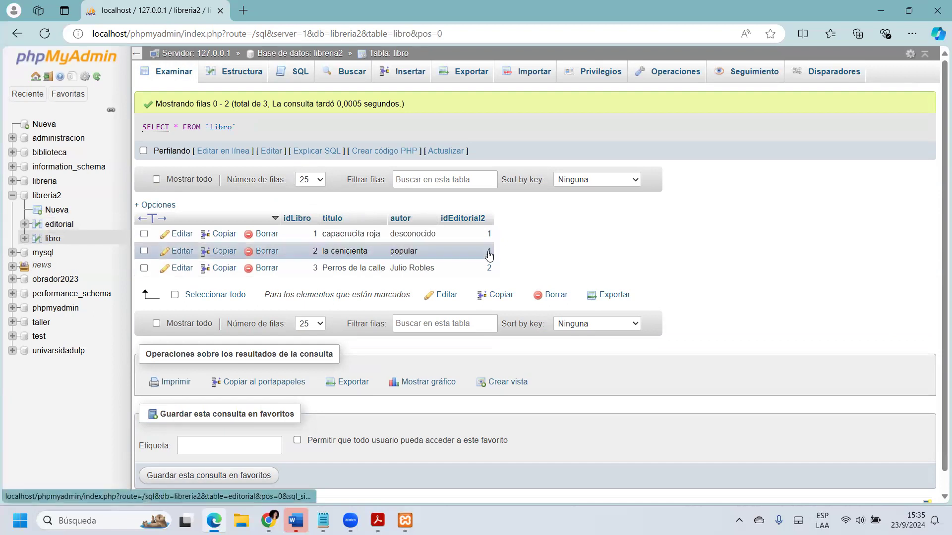
mouse_move(489, 272)
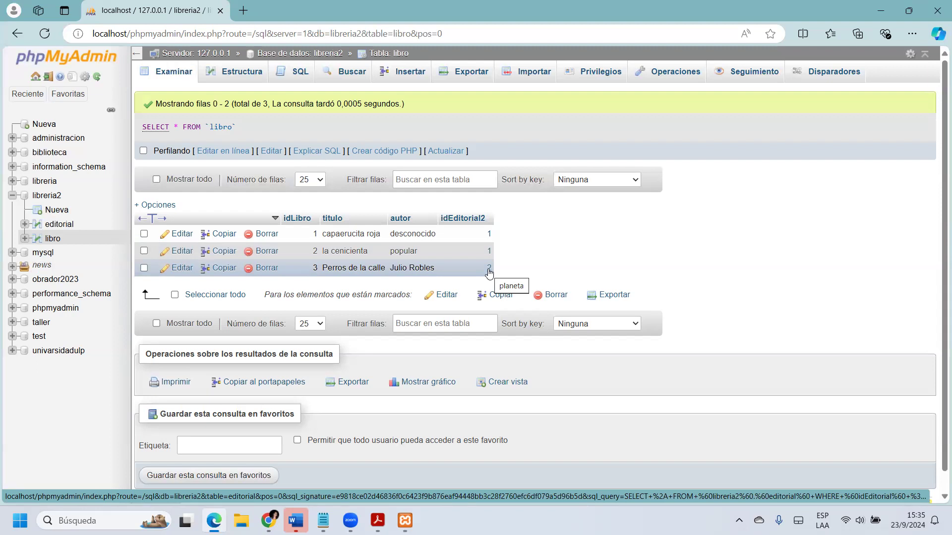
click(298, 79)
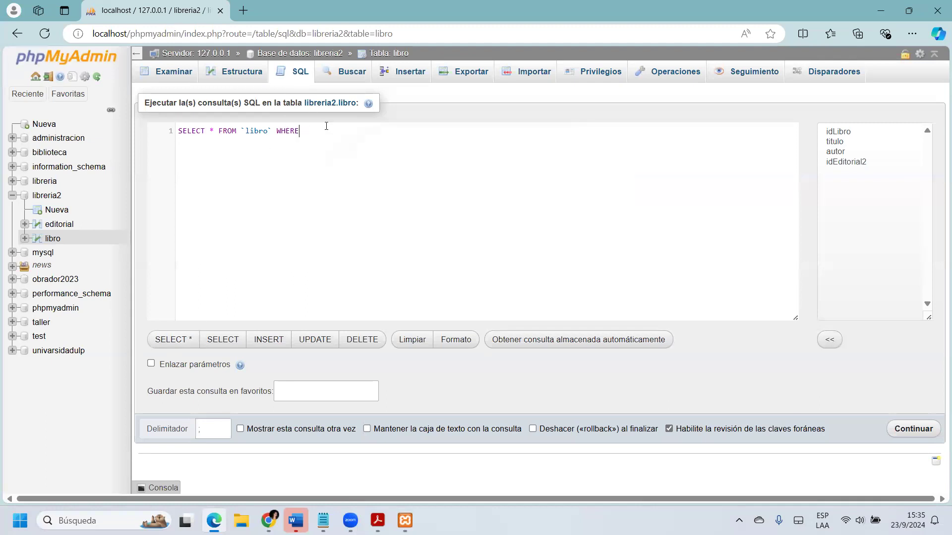
- Run SELECT * on libro without the WHERE clause, then load the all-columns SELECT template
key(ctrl+BackSpace)
click(923, 430)
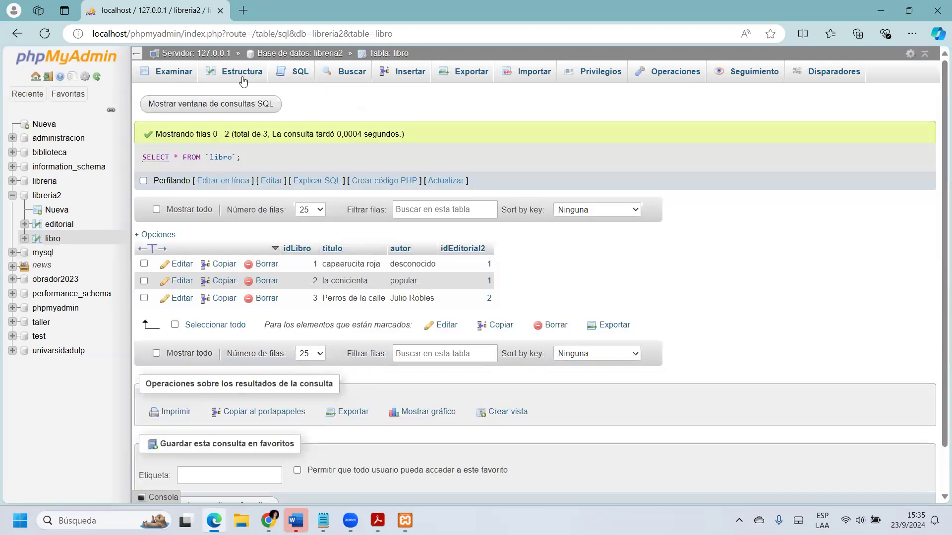
click(297, 72)
click(225, 343)
- Delete the idLibro and idEditorial2 columns from the SELECT column list
click(356, 144)
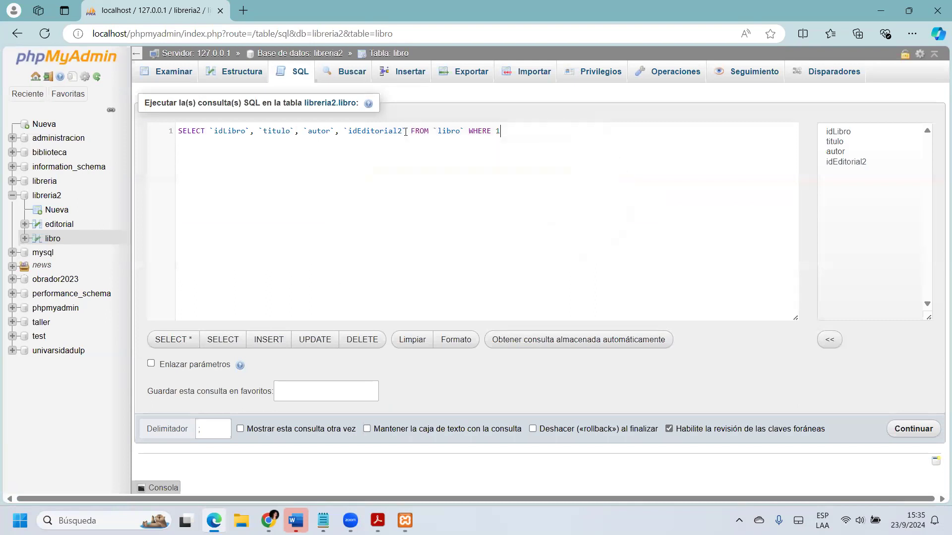
drag(403, 132, 210, 131)
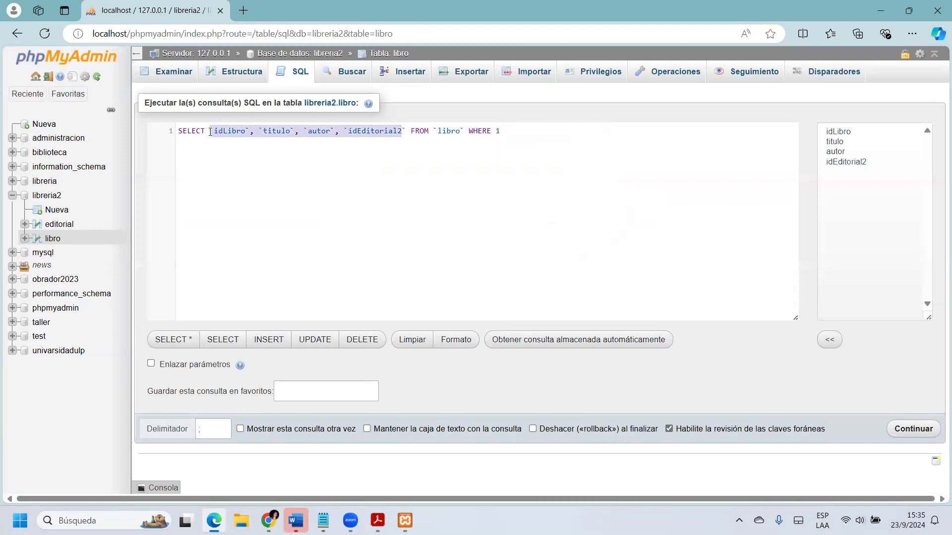
click(264, 132)
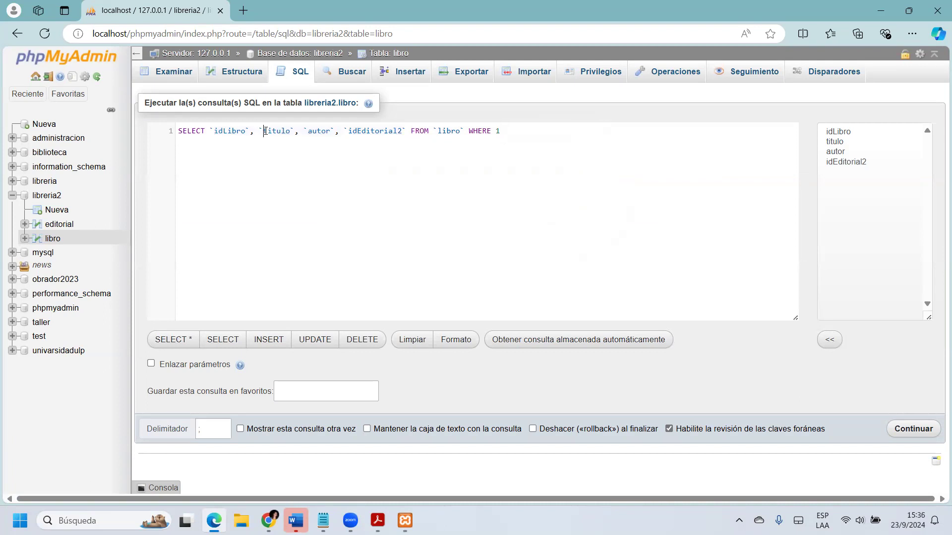
drag(407, 131, 334, 138)
key(BackSpace)
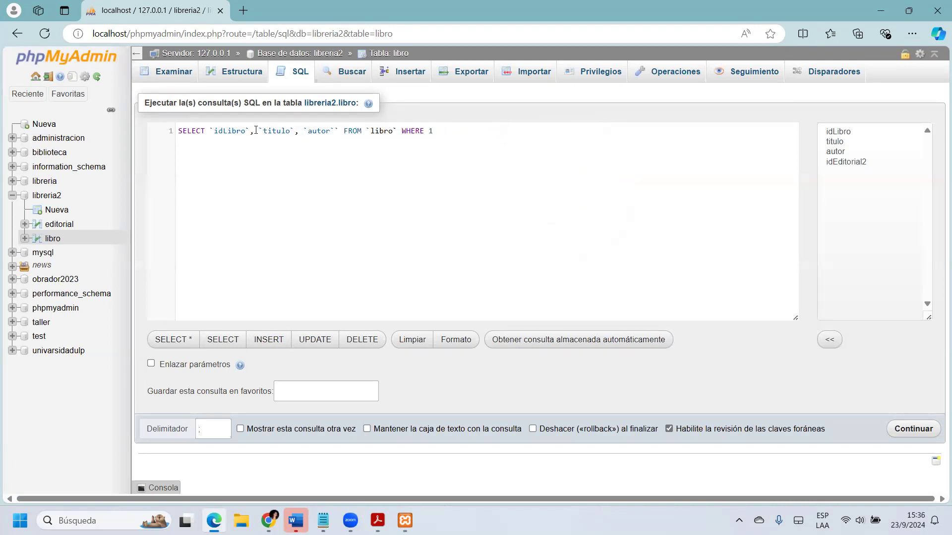
drag(226, 130, 213, 130)
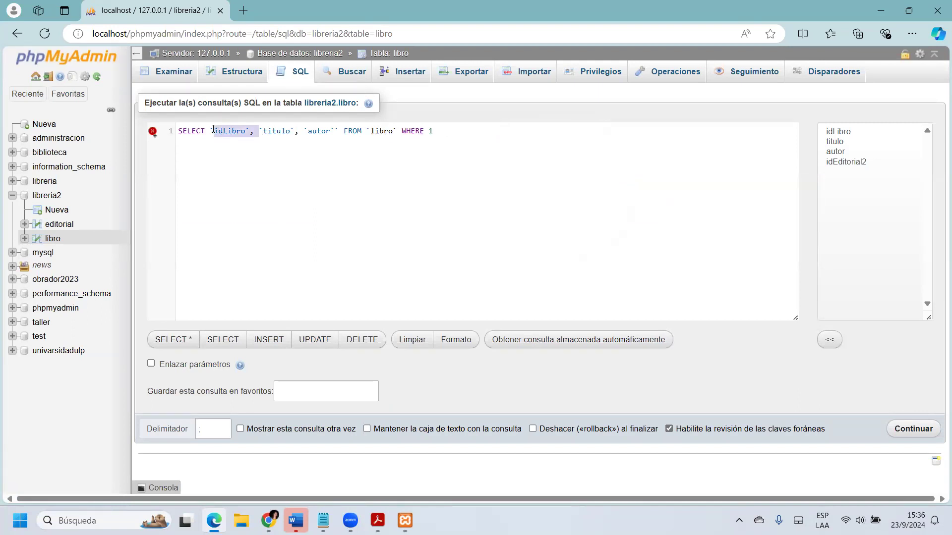
key(BackSpace)
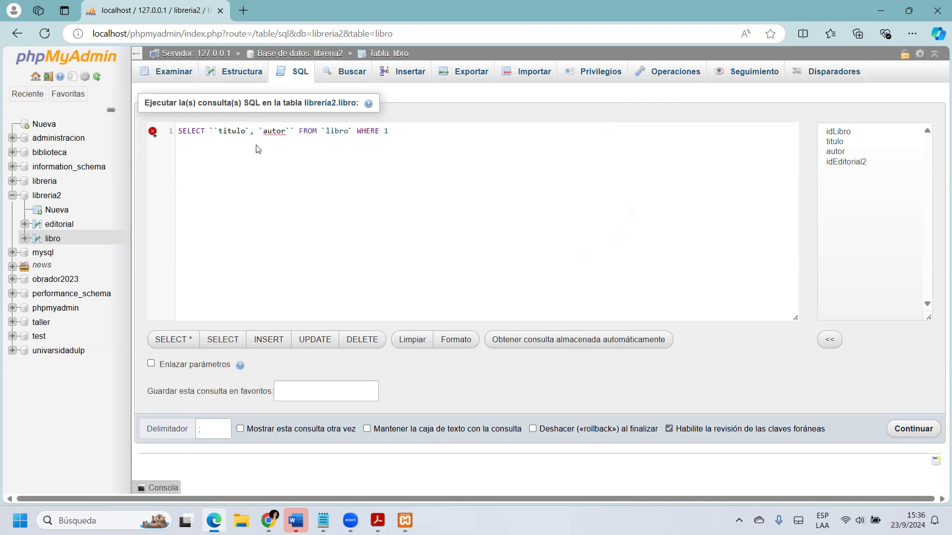
key(BackSpace)
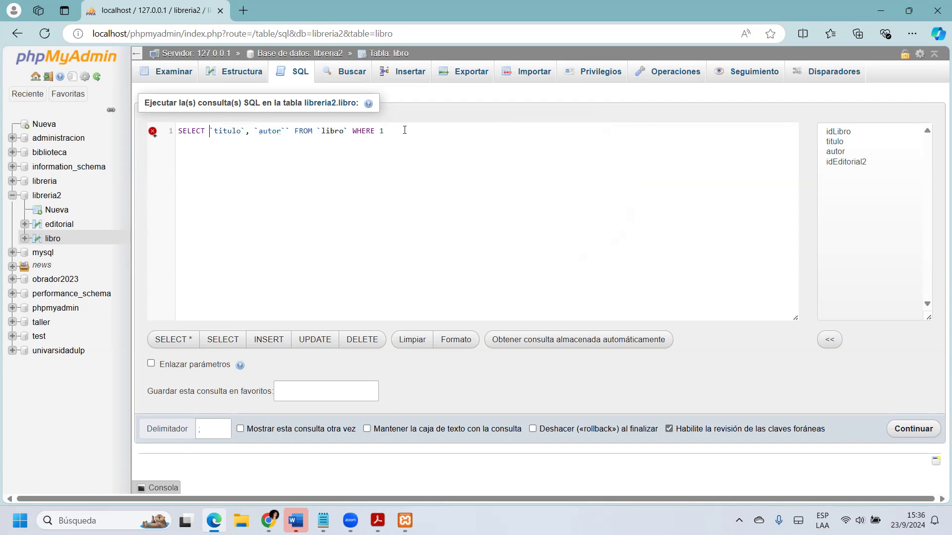
- Drop the WHERE 1 clause and run SELECT `titulo`, `autor` FROM `libro`
click(288, 132)
key(BackSpace)
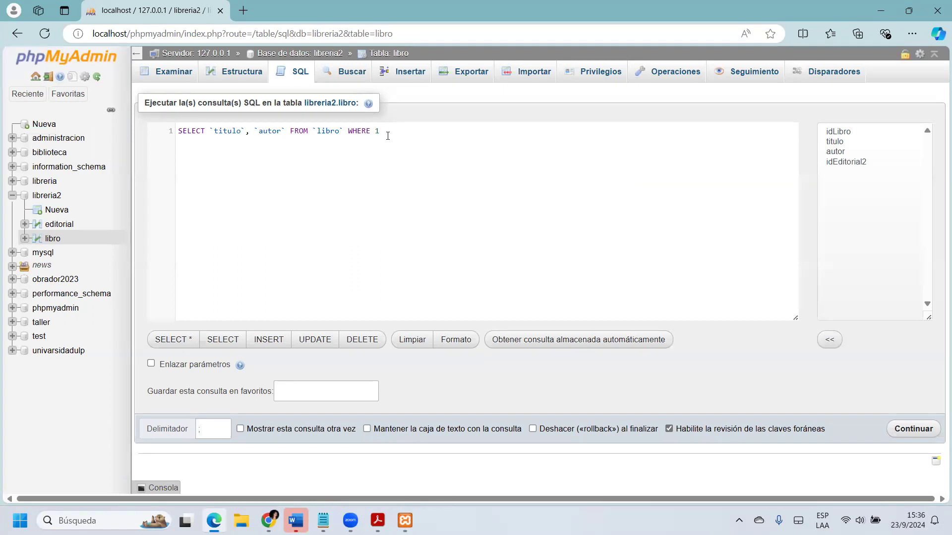
drag(406, 135, 347, 136)
key(BackSpace)
drag(286, 132, 209, 133)
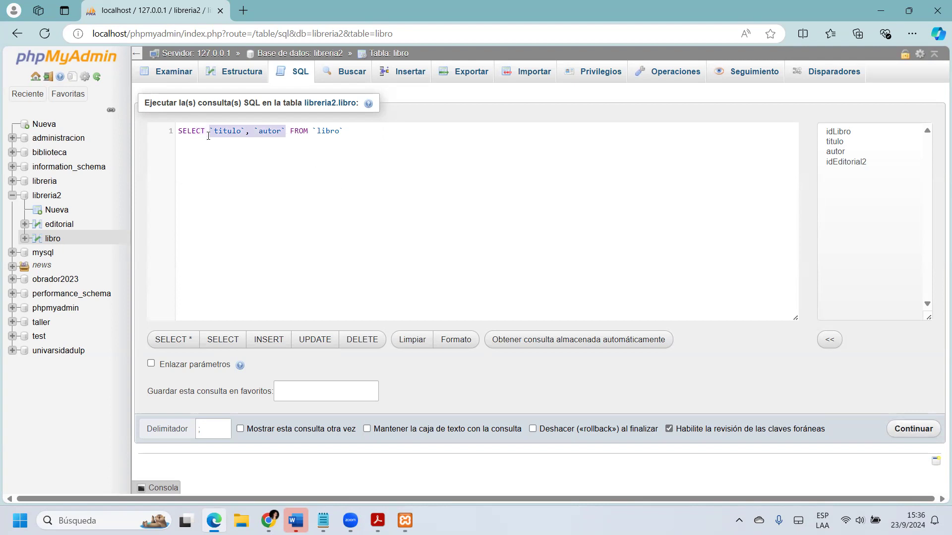
click(913, 430)
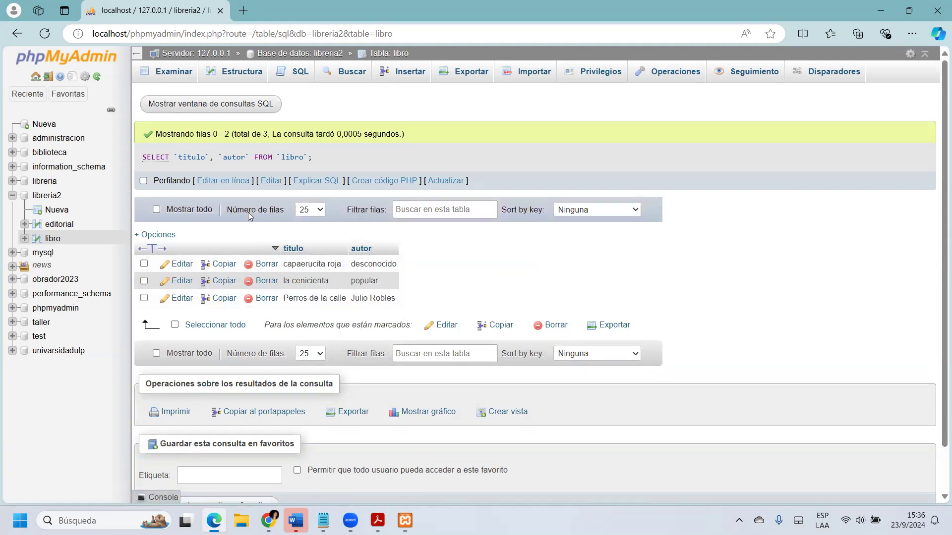
click(298, 75)
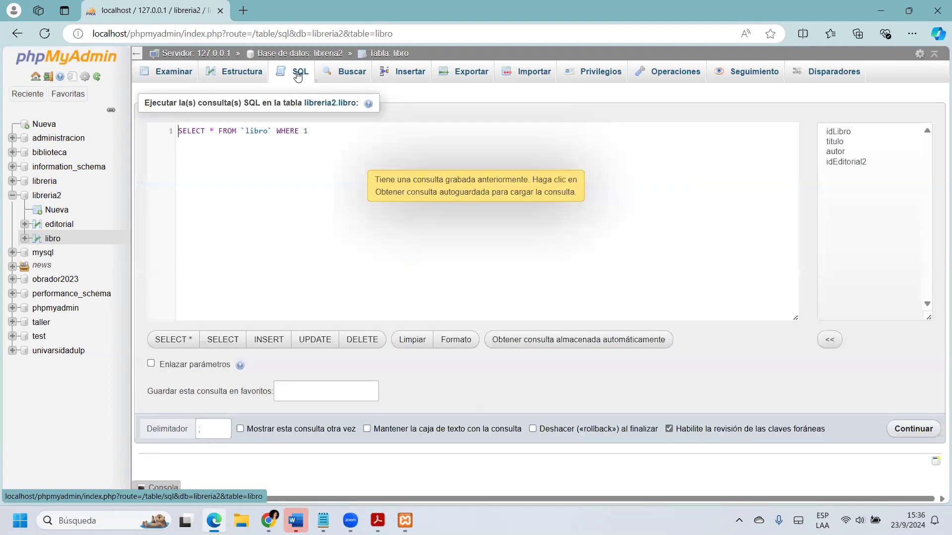